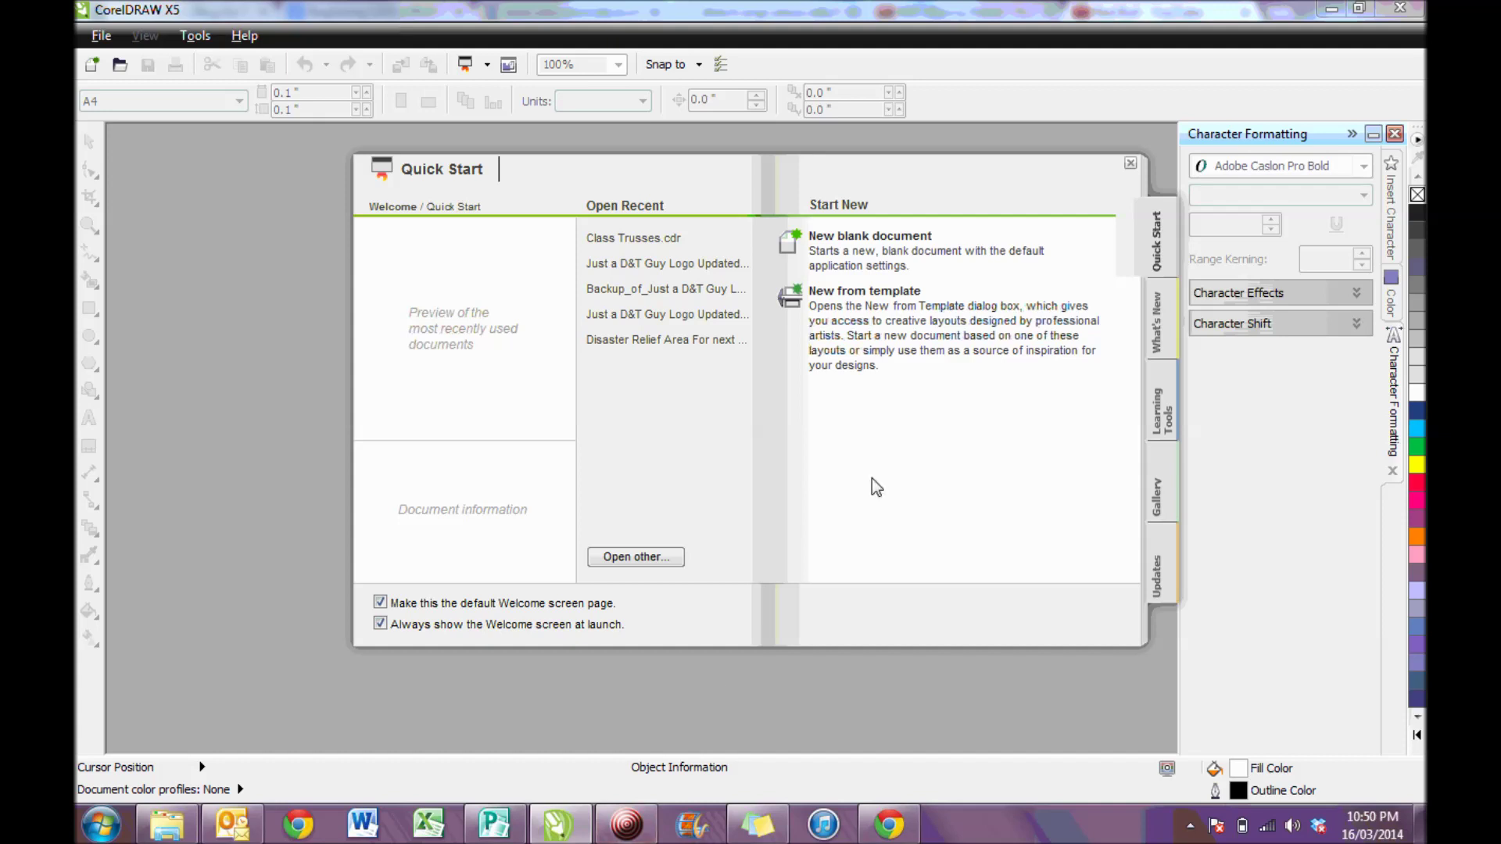
# Step: Start a new blank document from the Quick Start screen
pyautogui.click(853, 237)
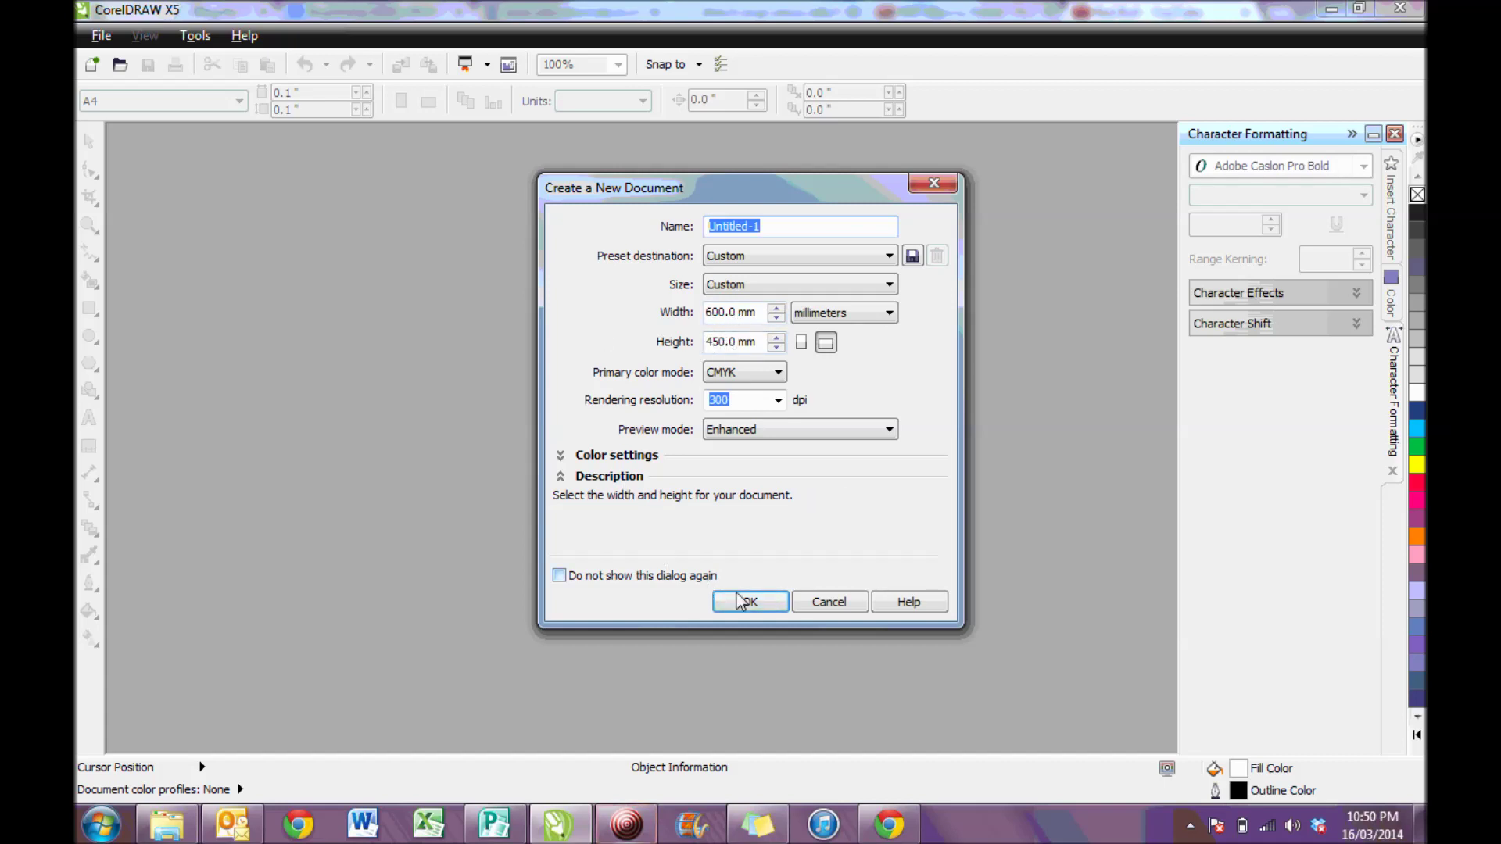
# Step: Accept the 600 × 450 mm page settings to create Untitled-1
pyautogui.click(768, 602)
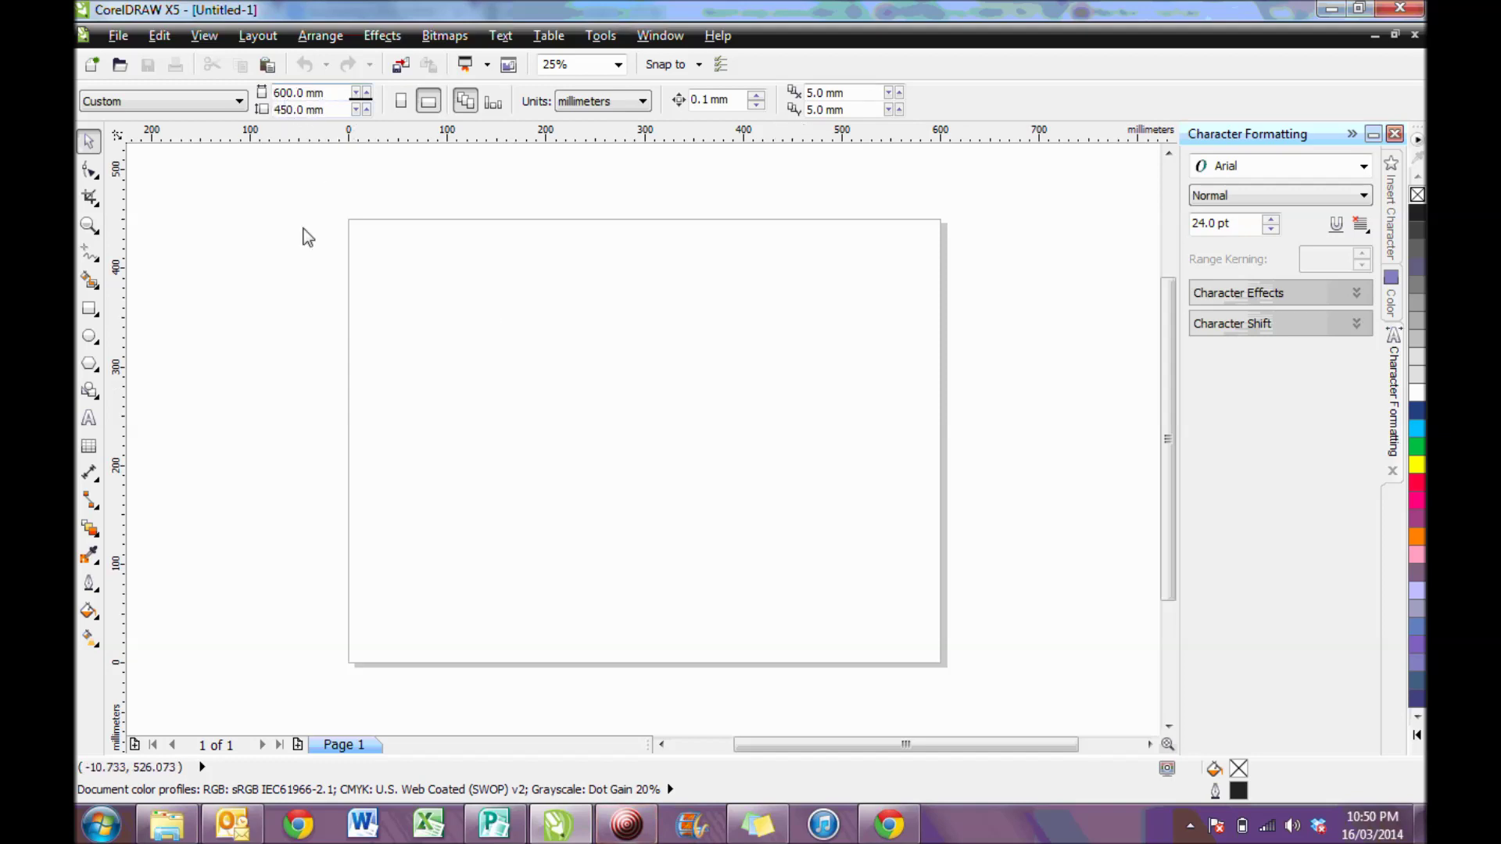
# Step: Start an import and browse to Documents > 2014 Term > Year 9 > Engineering > Lift Design Task
pyautogui.click(119, 36)
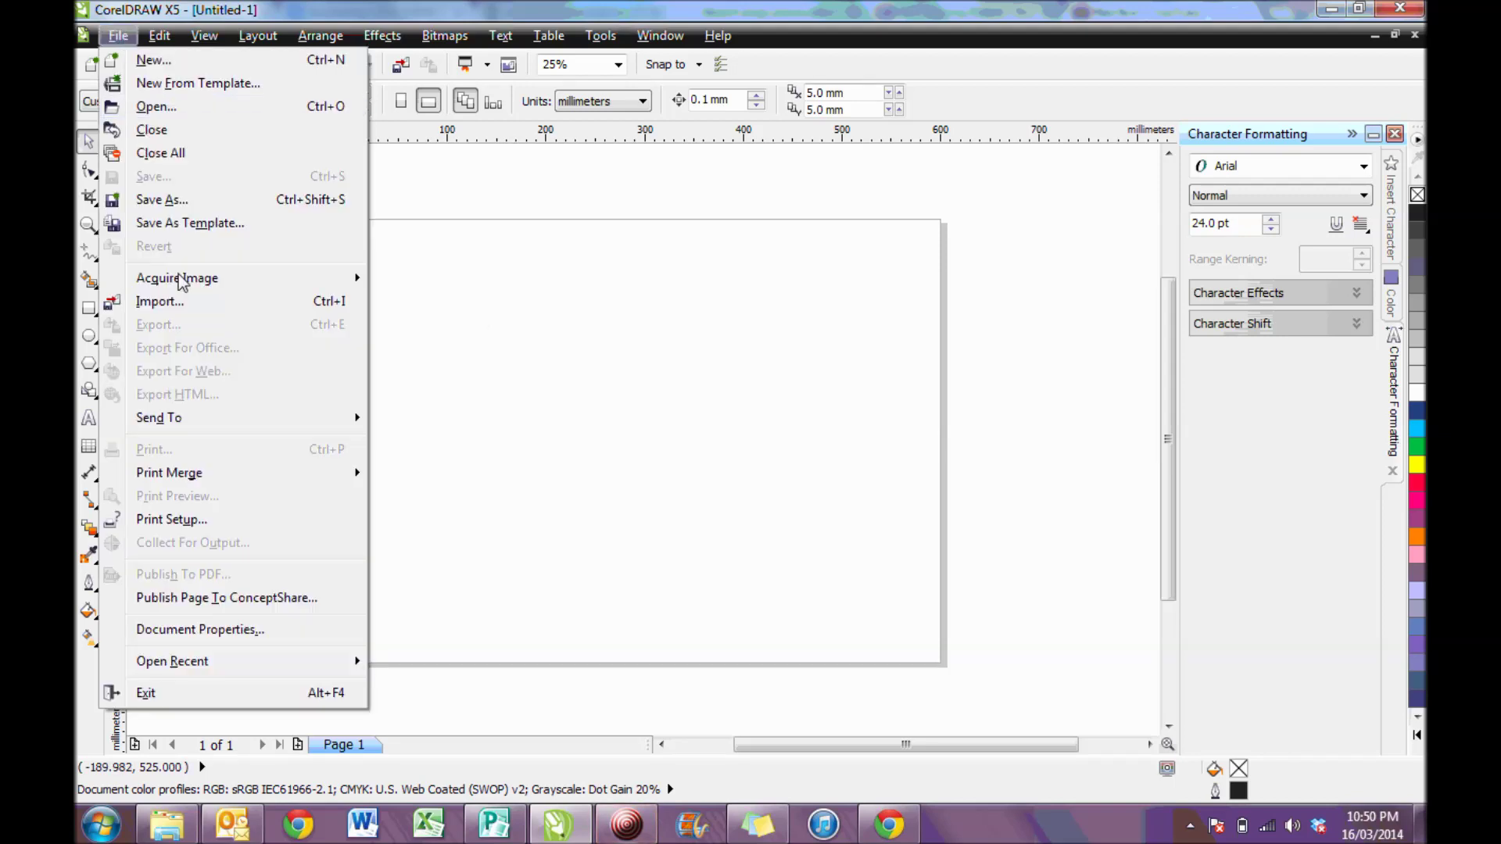
pyautogui.click(182, 304)
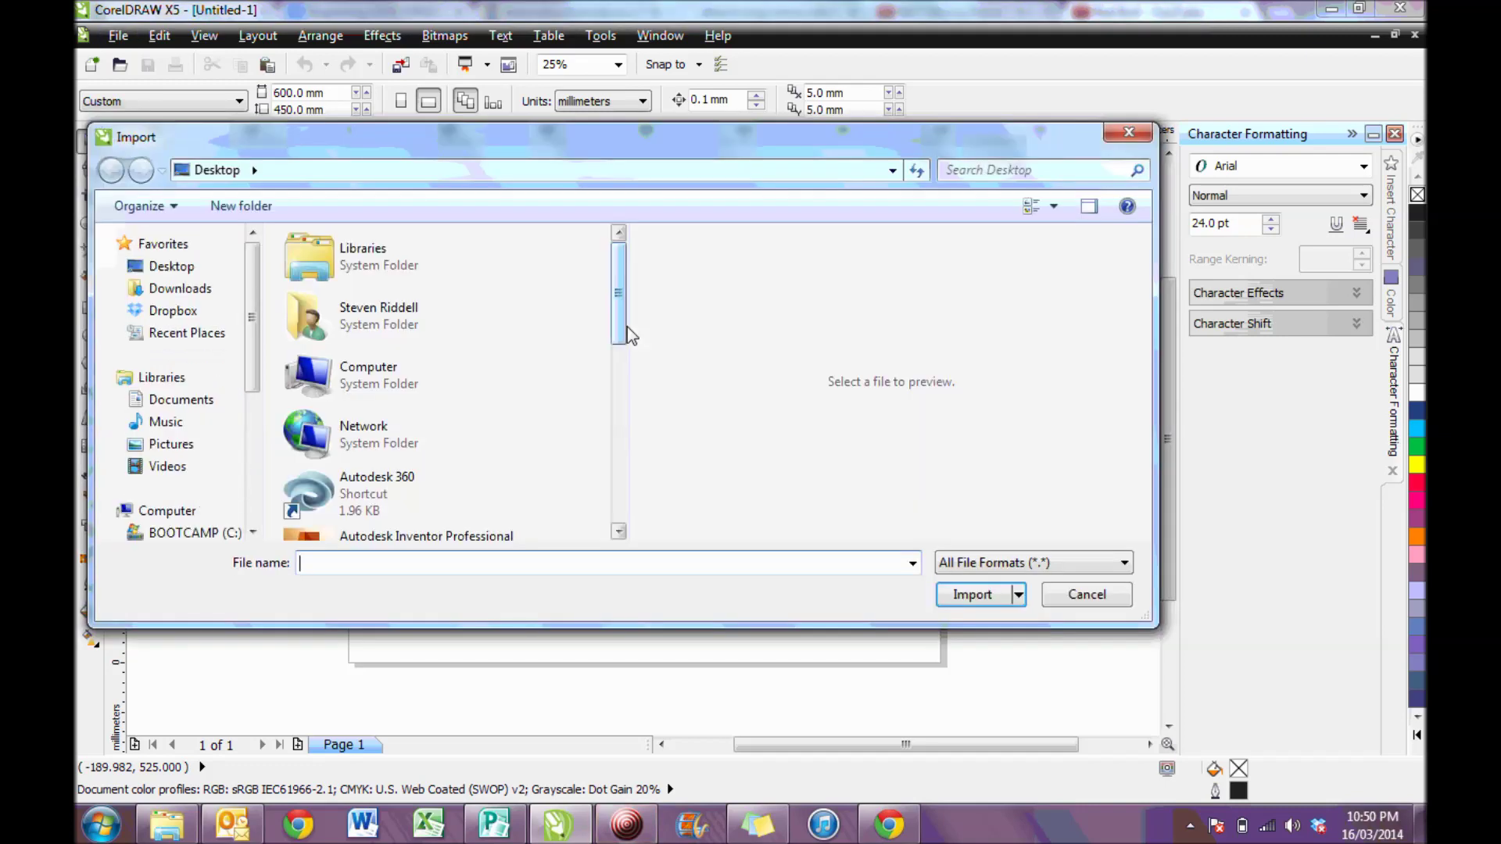
pyautogui.click(181, 404)
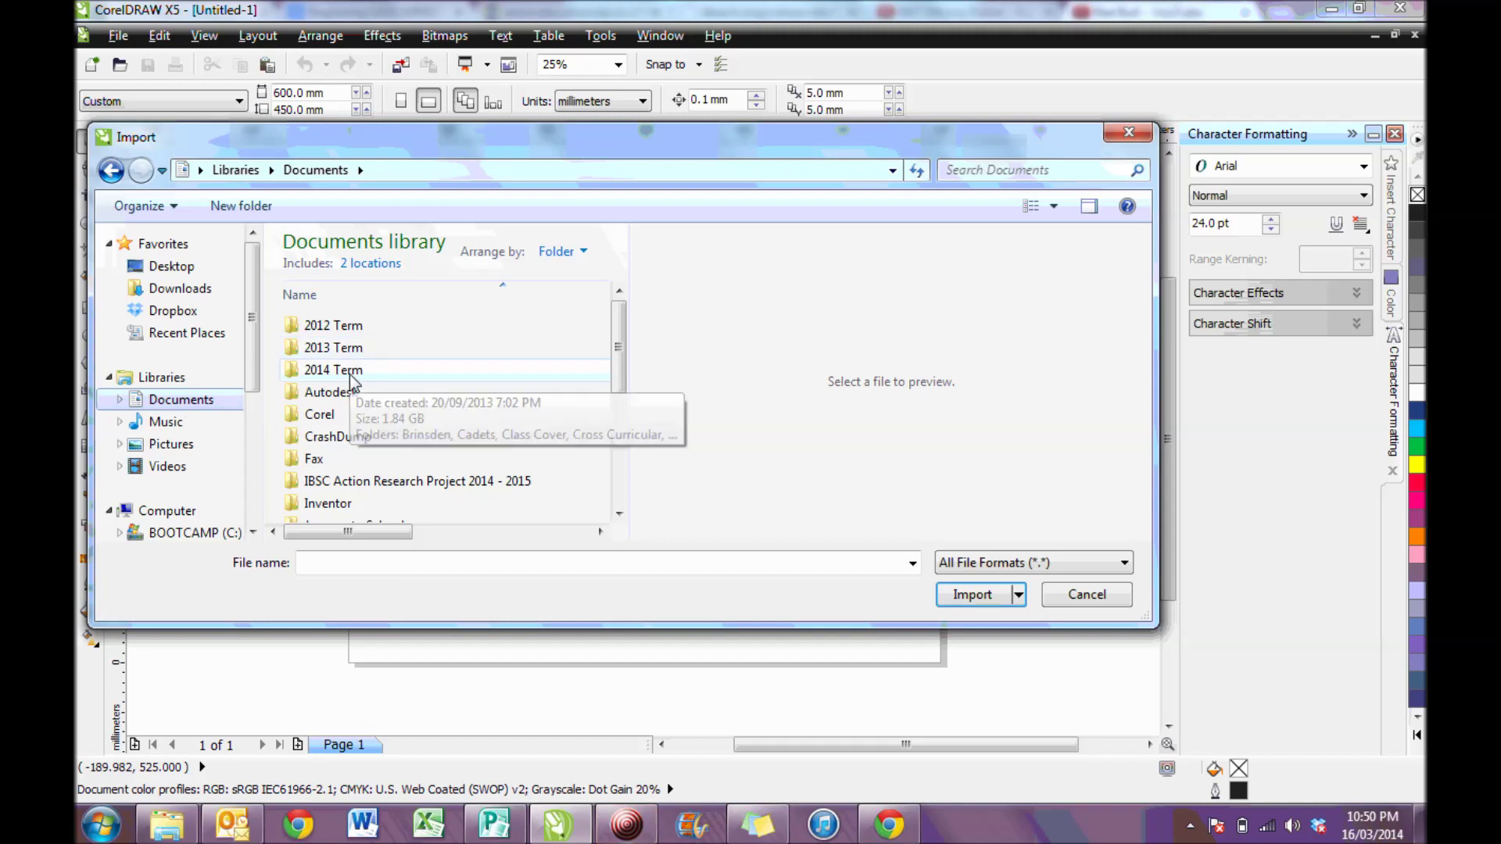
pyautogui.click(351, 378)
pyautogui.doubleClick(351, 375)
pyautogui.click(351, 375)
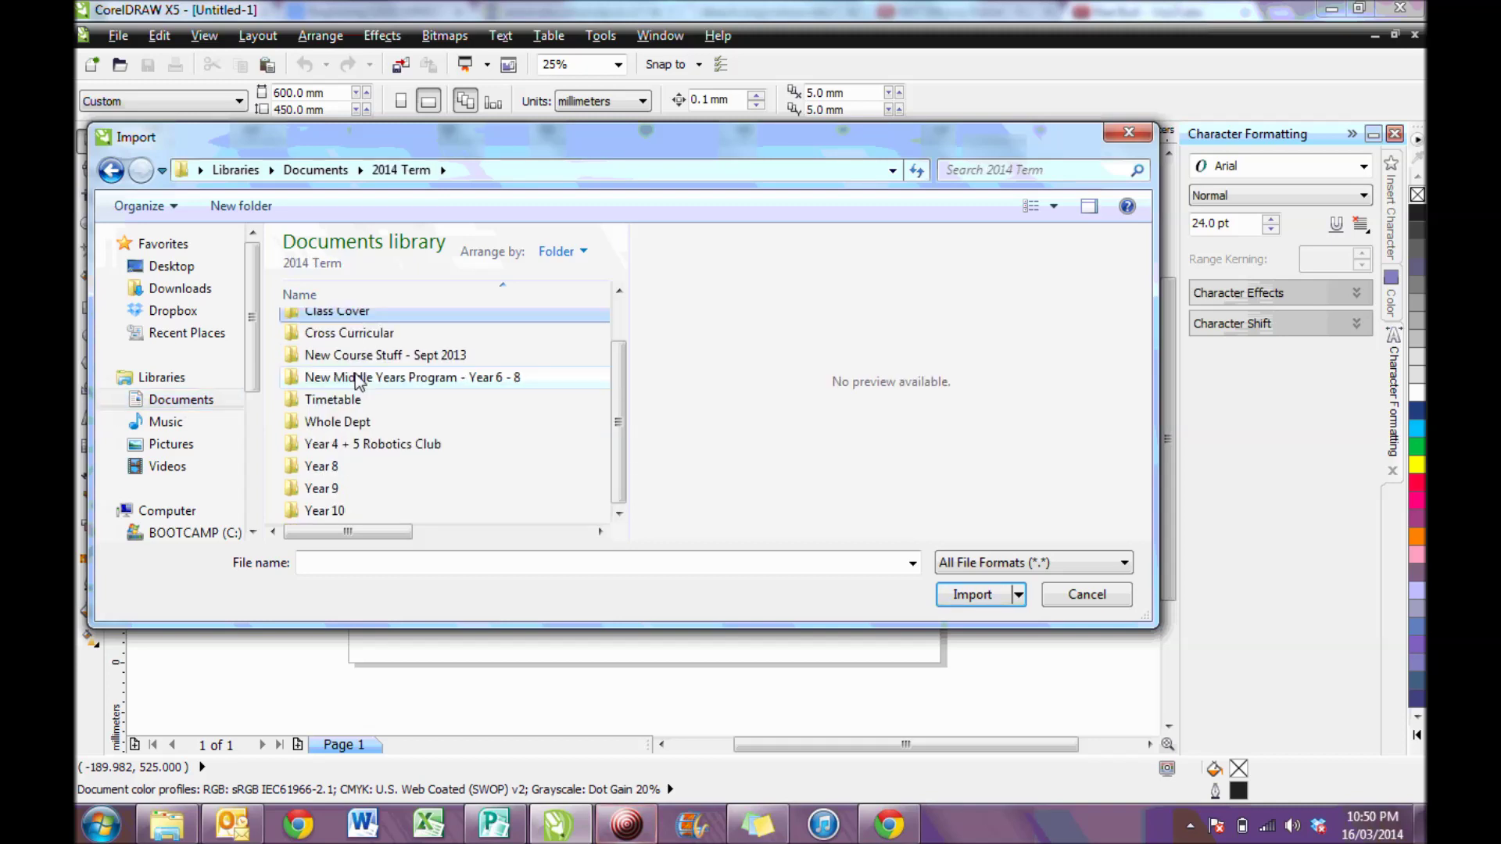
pyautogui.scroll(-1, 344, 378)
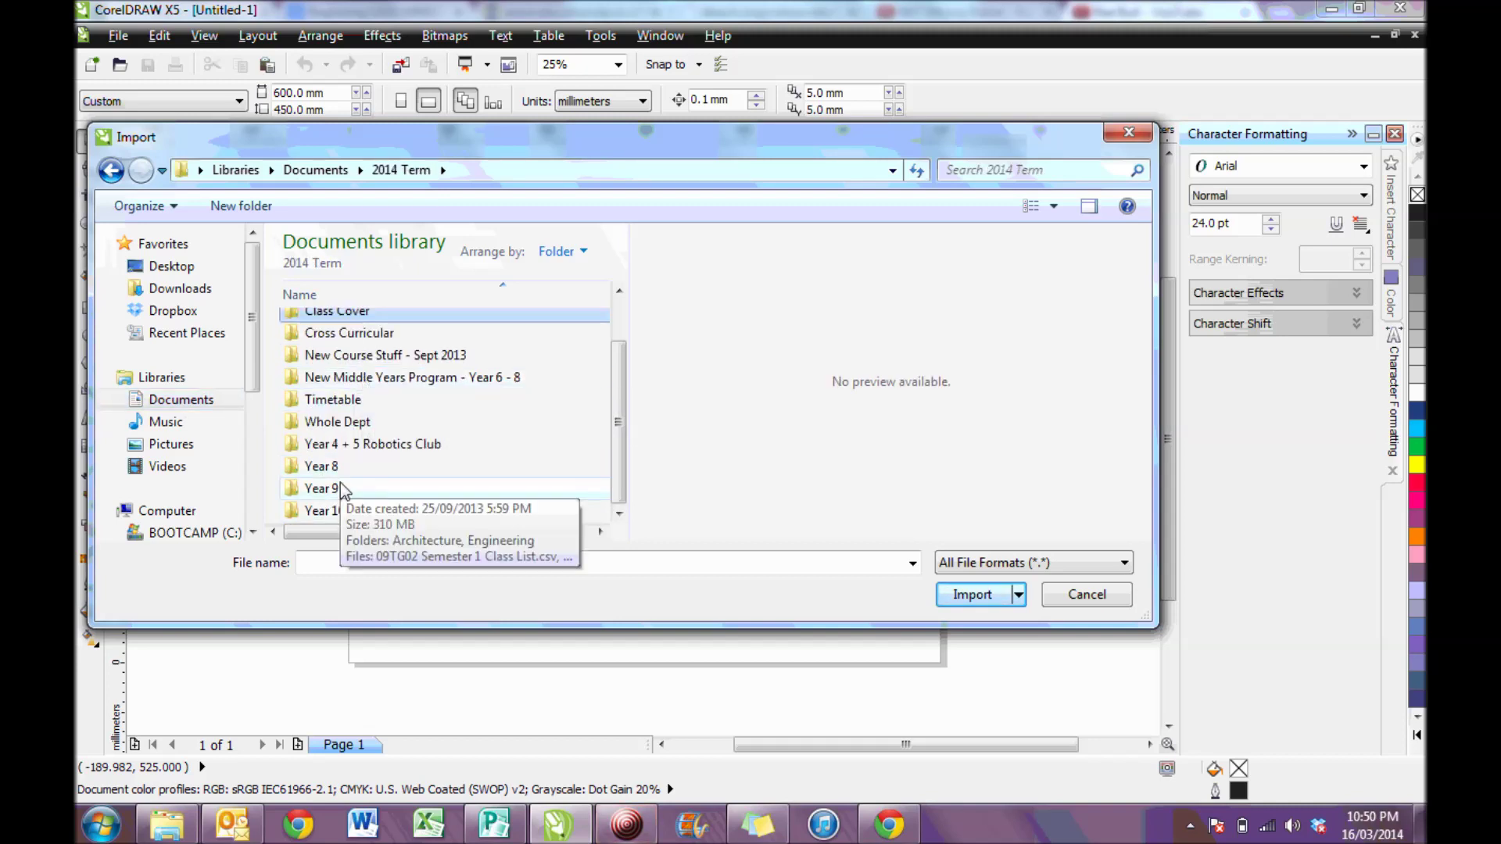
pyautogui.doubleClick(340, 483)
pyautogui.click(338, 354)
pyautogui.doubleClick(338, 354)
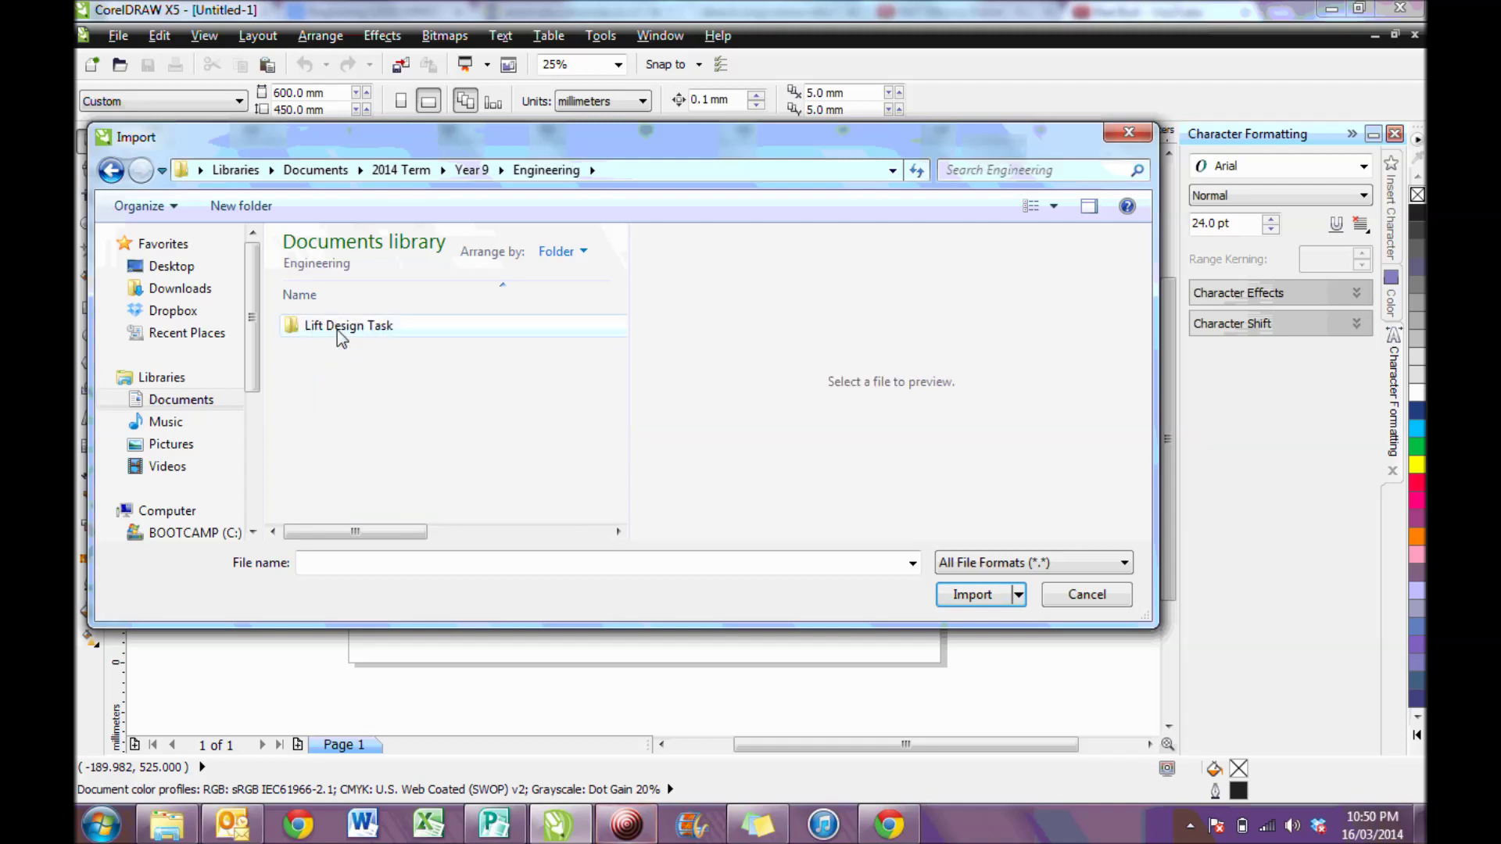
pyautogui.doubleClick(336, 331)
# Step: Import the lift design DXF with metric units at 1:1 scale
pyautogui.scroll(-1, 349, 376)
pyautogui.scroll(-6, 351, 376)
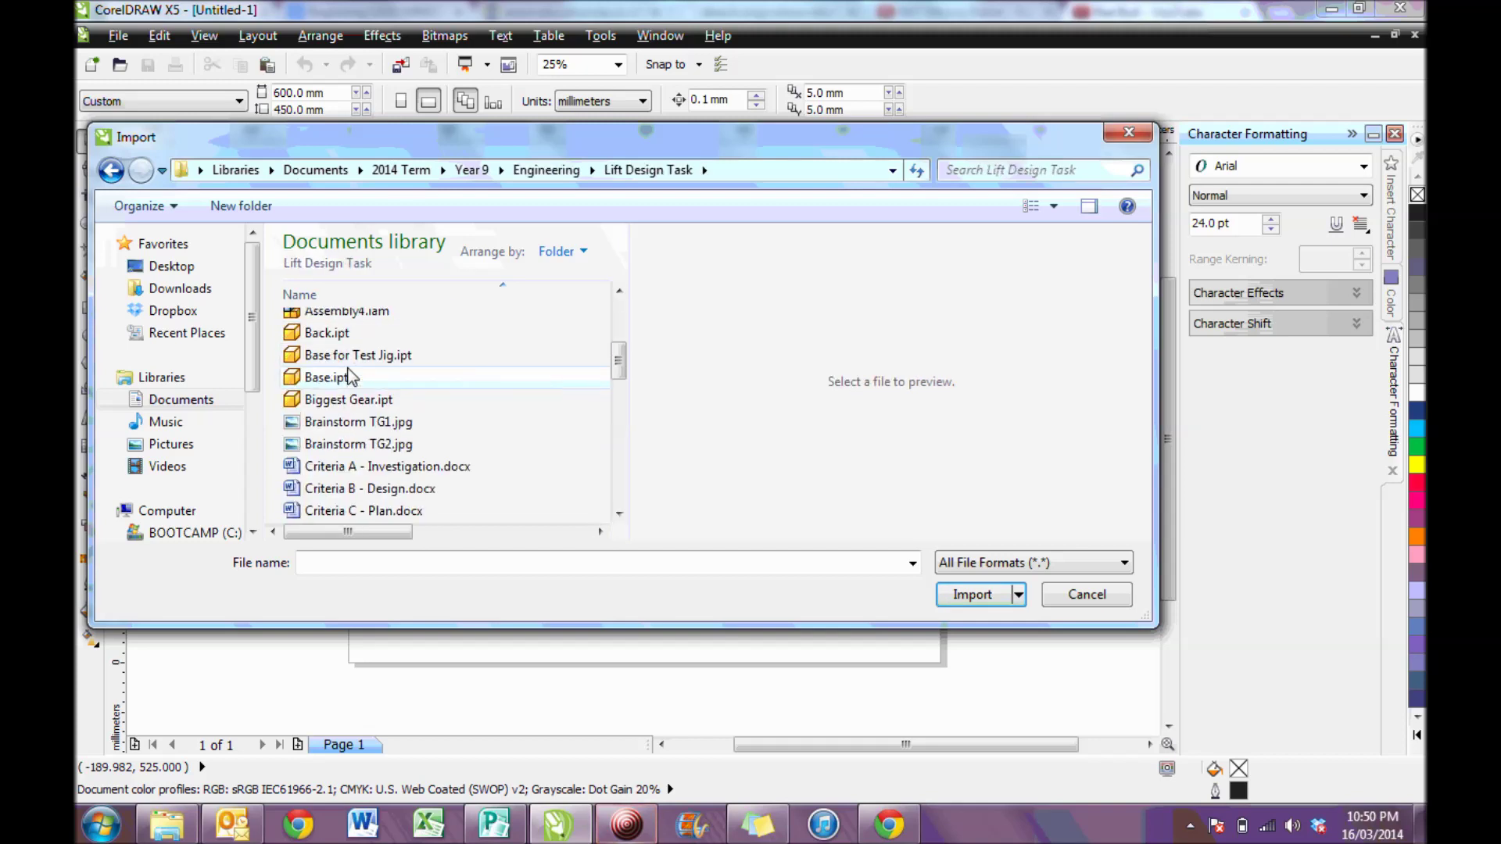
pyautogui.scroll(-1, 351, 376)
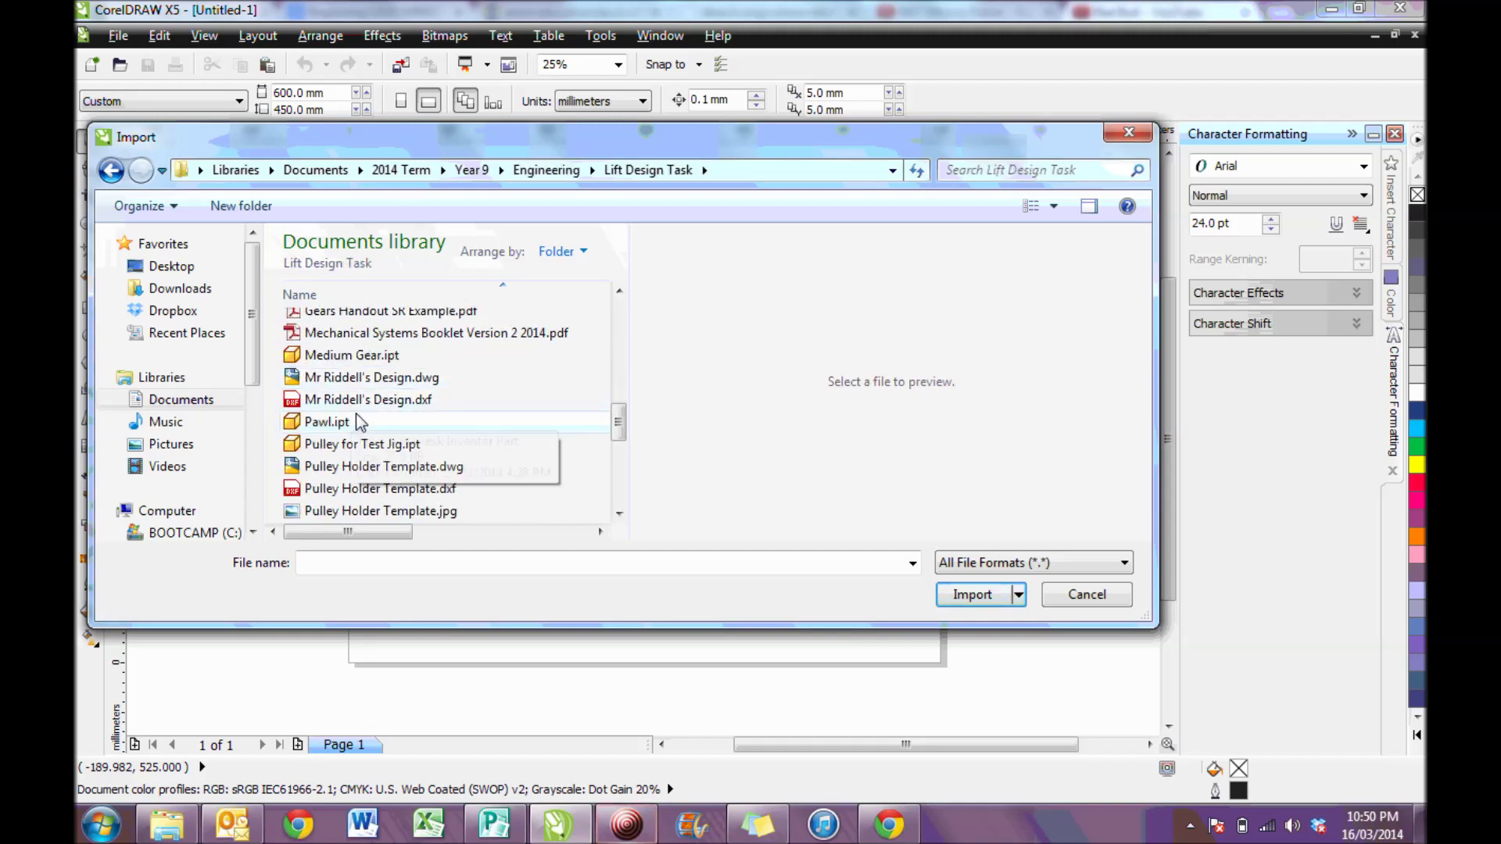
pyautogui.click(405, 399)
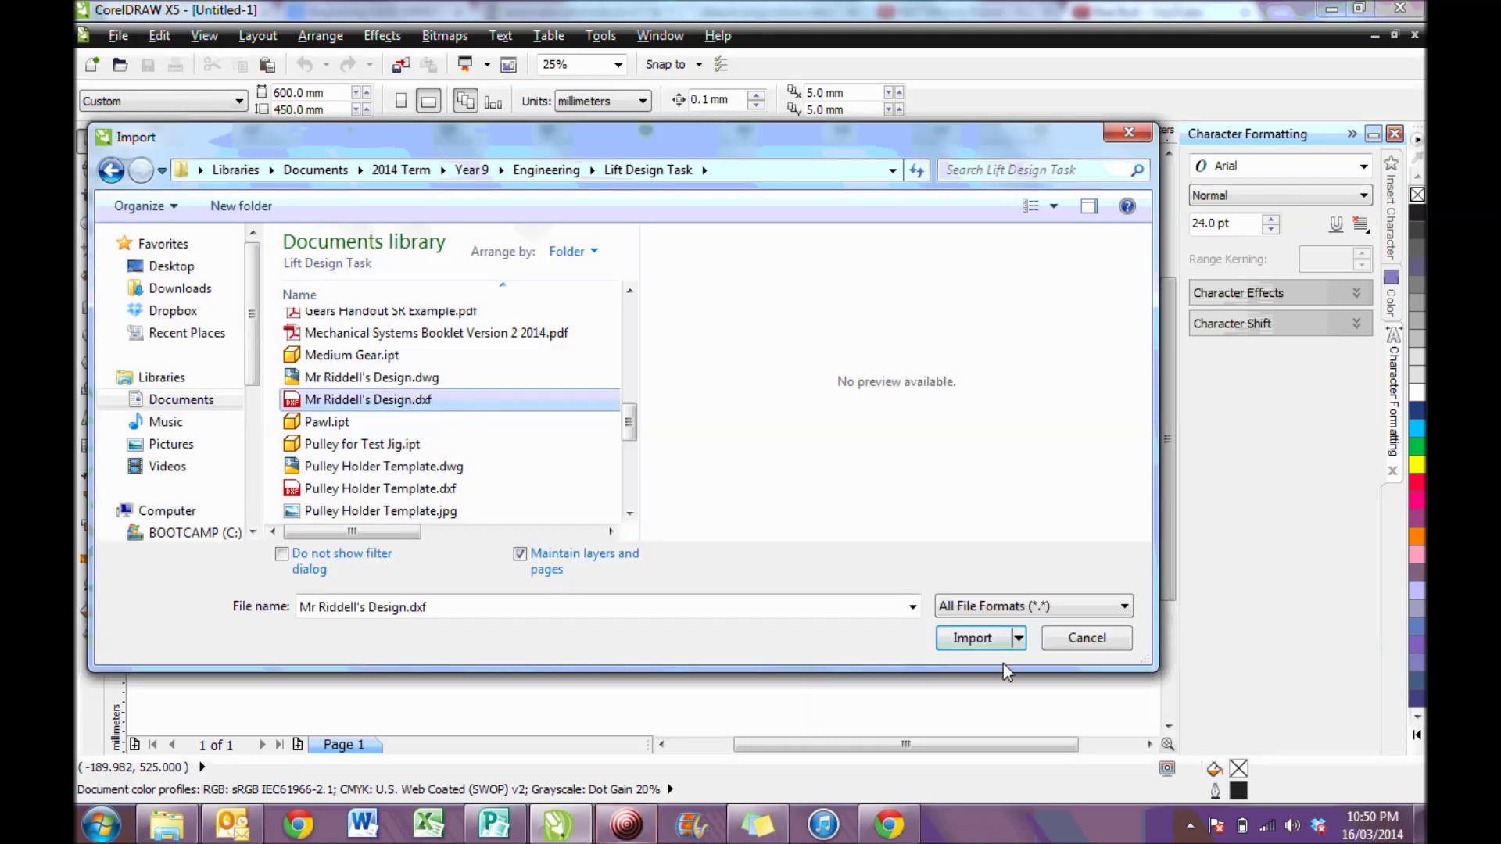
pyautogui.click(973, 640)
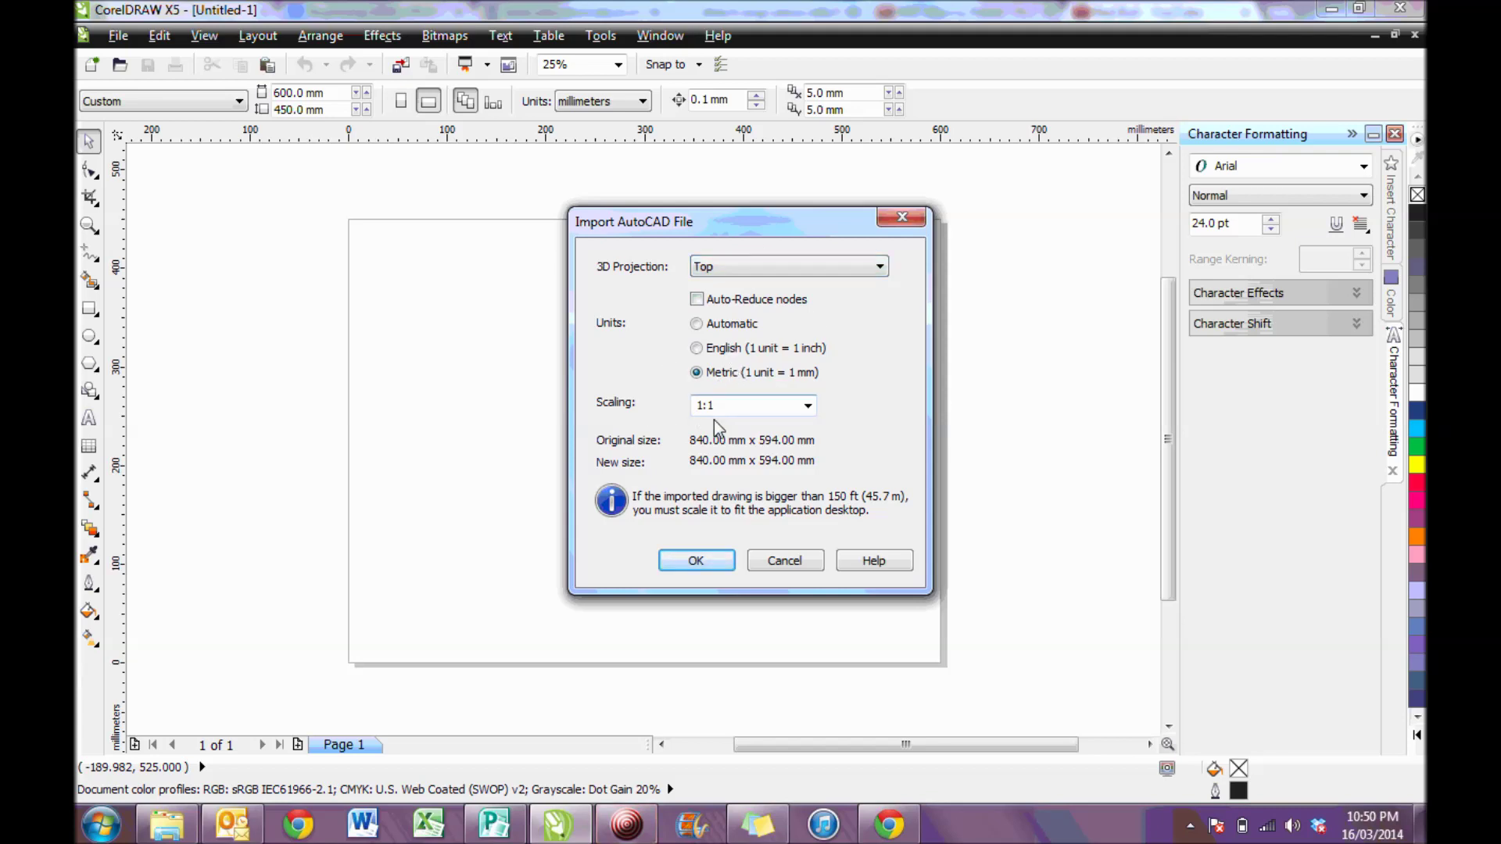
pyautogui.click(688, 560)
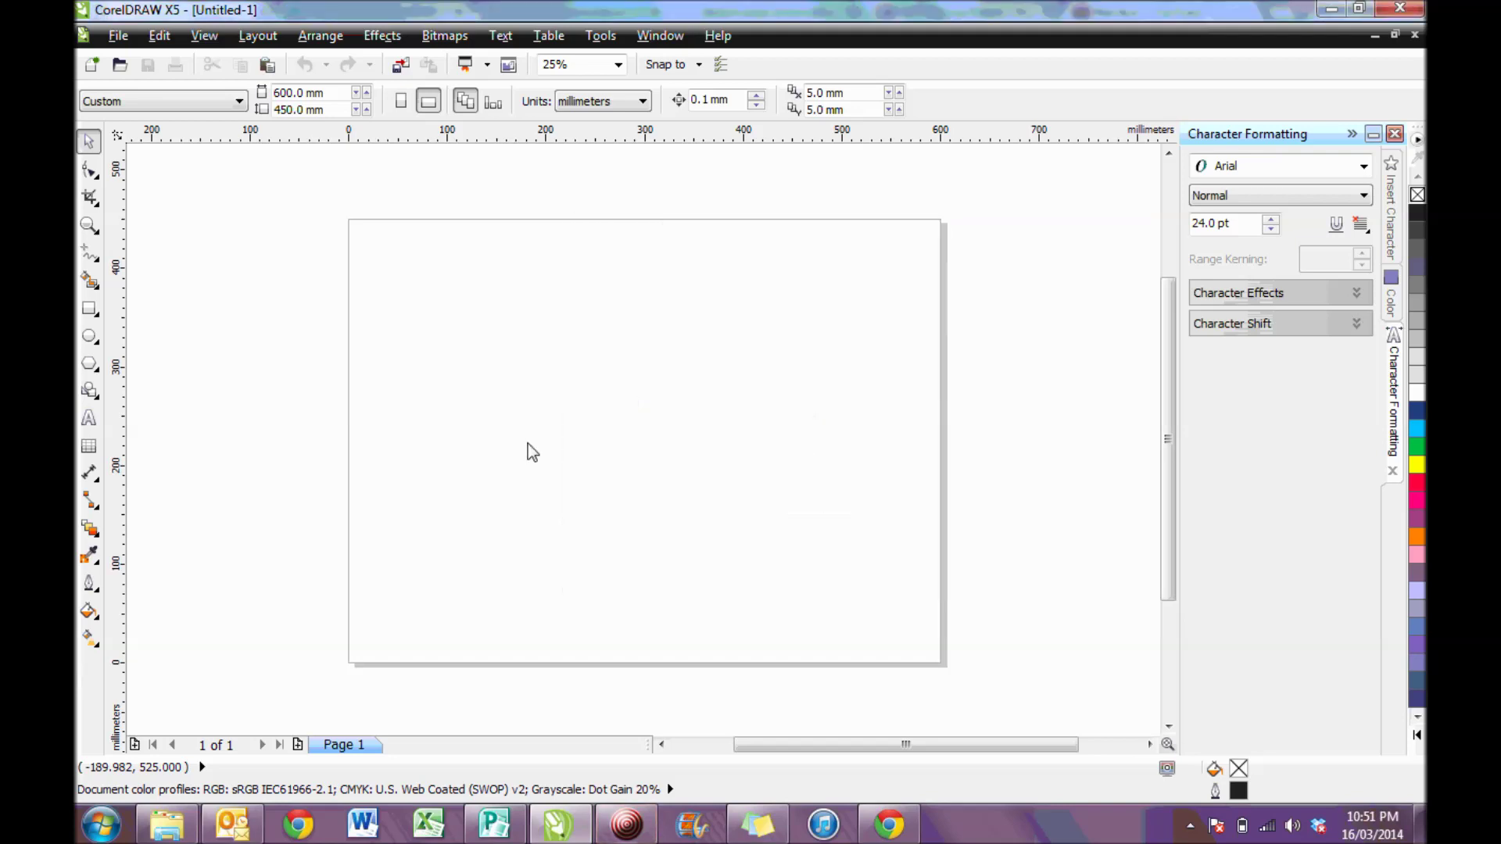
# Step: Place the imported lift design drawing on the page
pyautogui.click(369, 233)
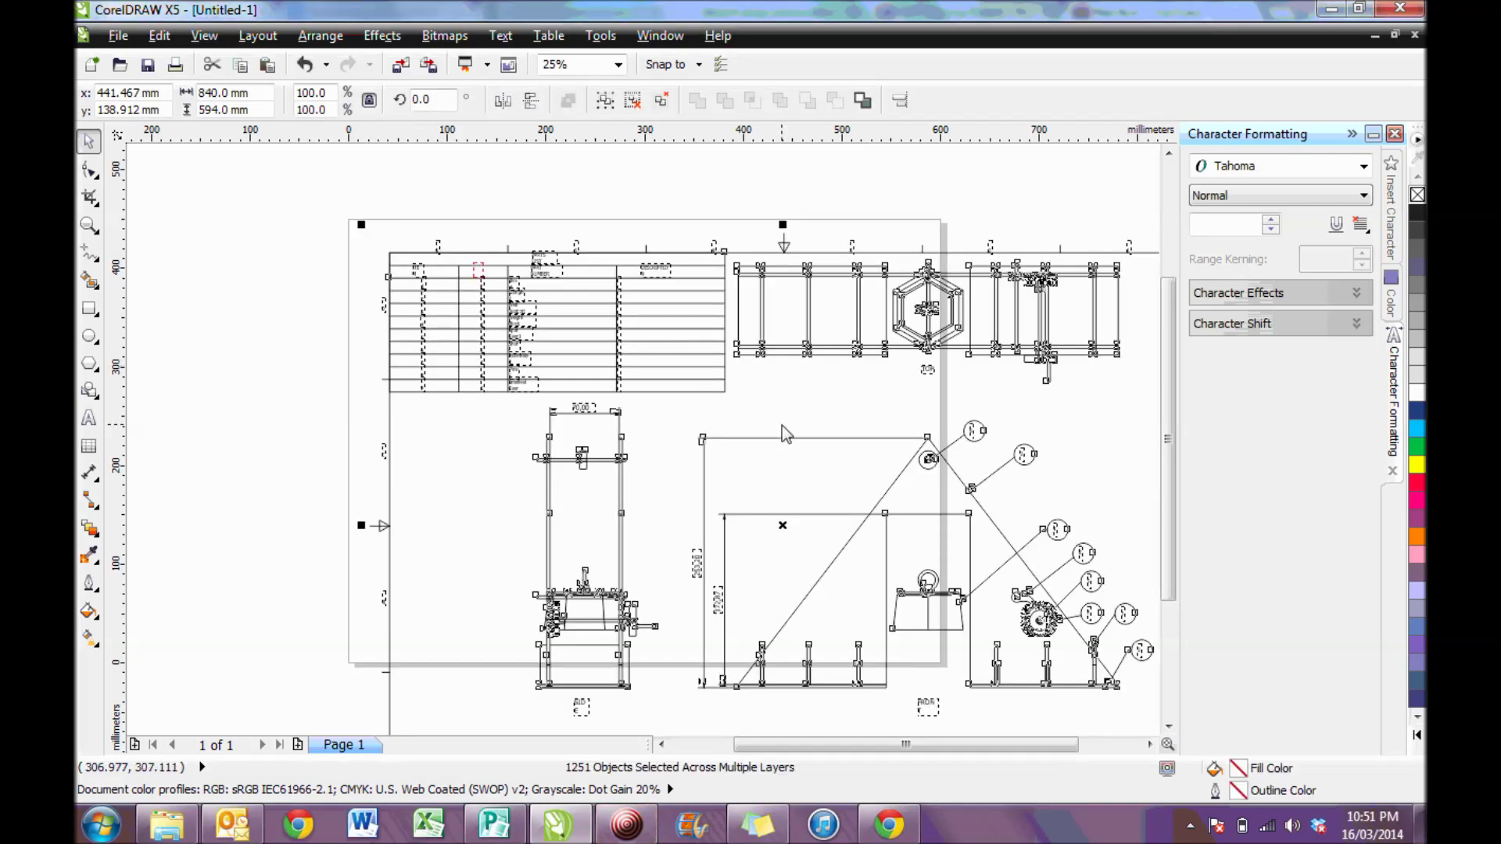
pyautogui.scroll(-3, 782, 425)
pyautogui.scroll(-1, 782, 425)
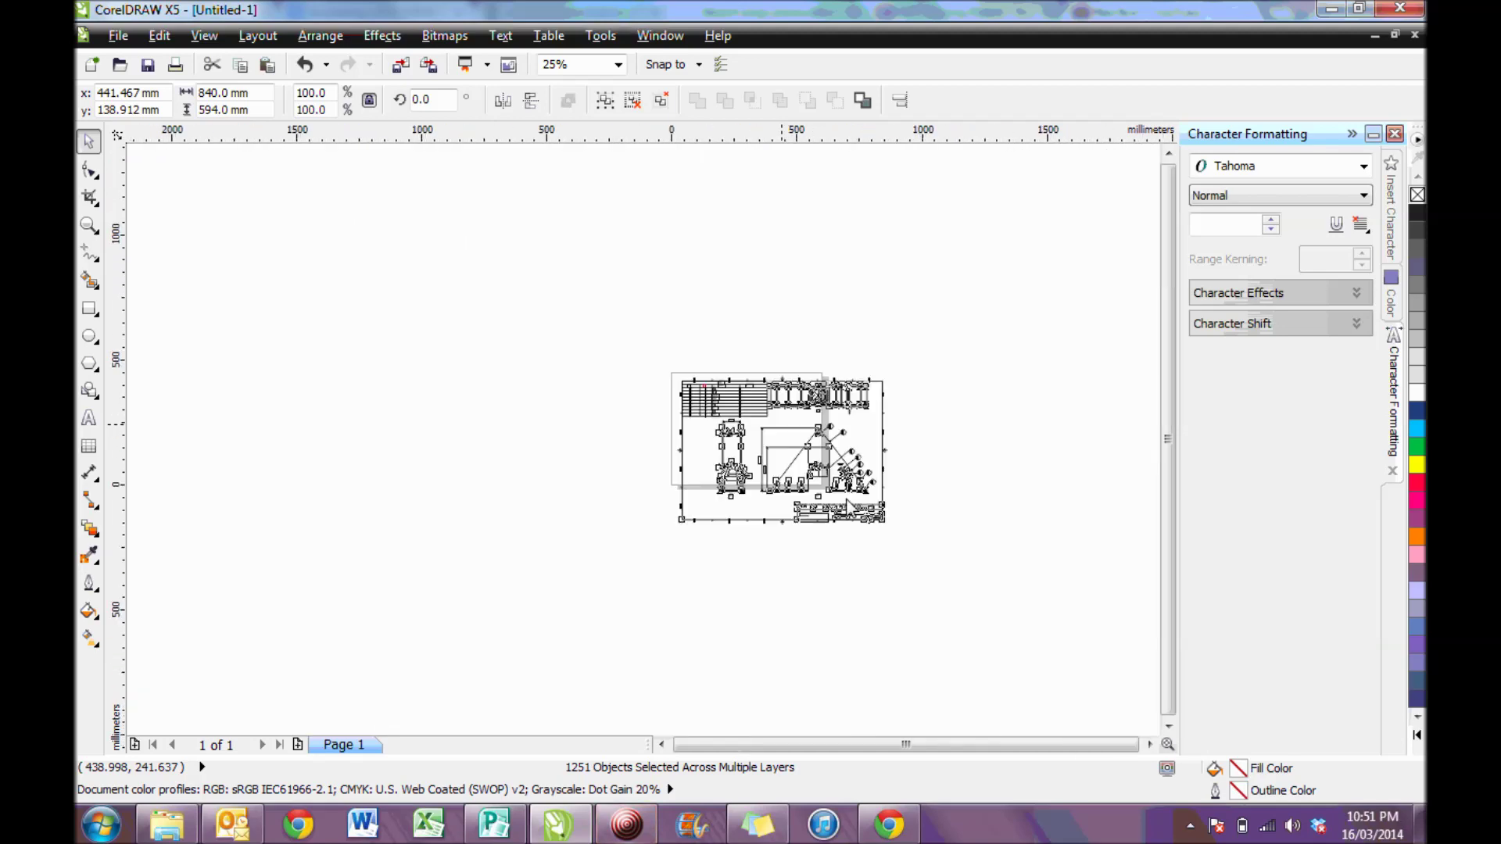
pyautogui.scroll(1, 888, 515)
pyautogui.scroll(2, 654, 337)
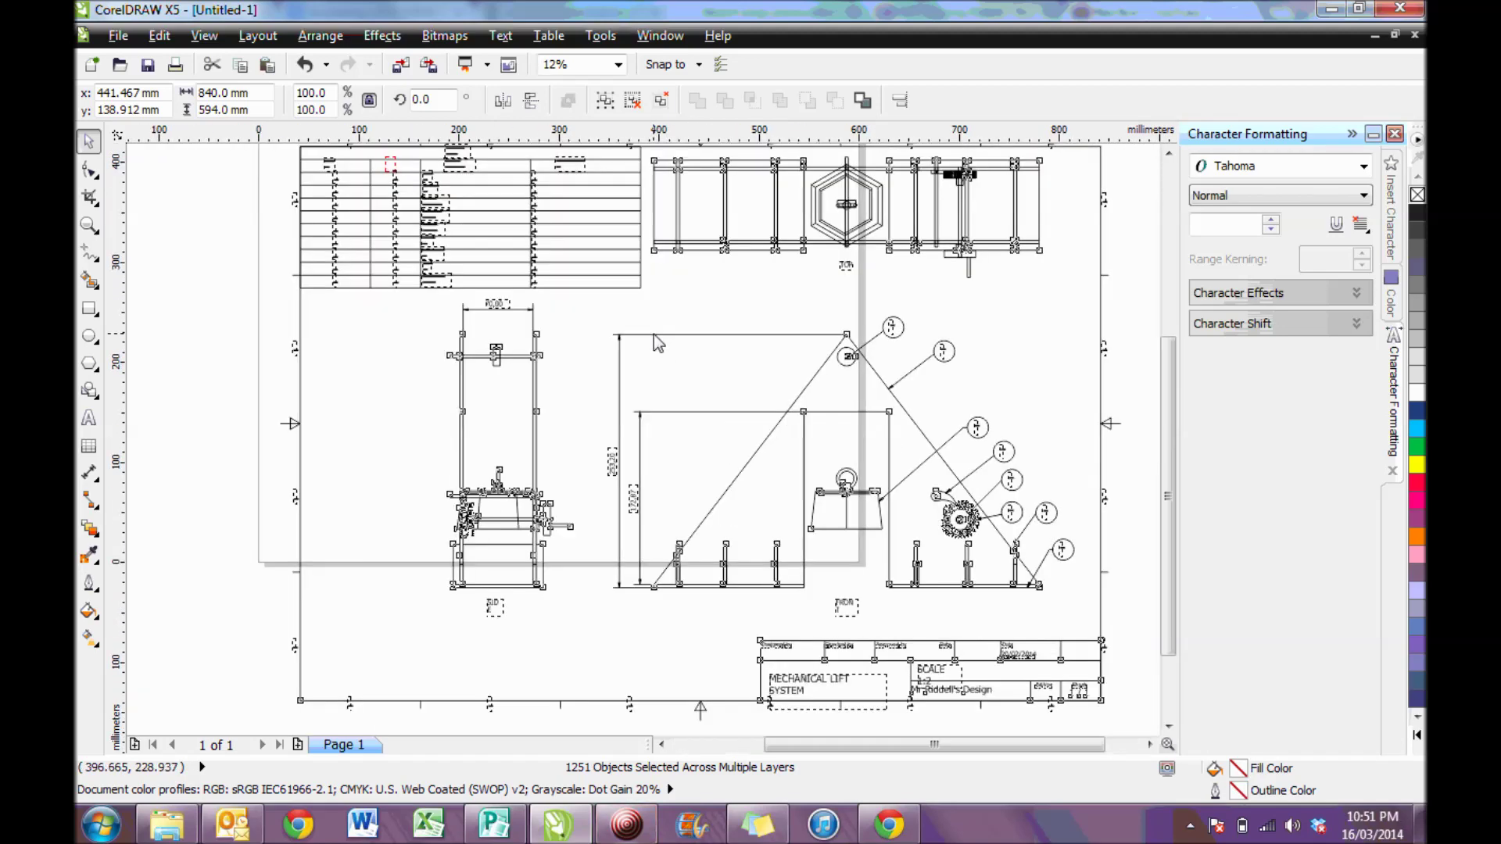
# Step: Deselect the drawing, then zoom and pan to inspect it
pyautogui.click(1119, 313)
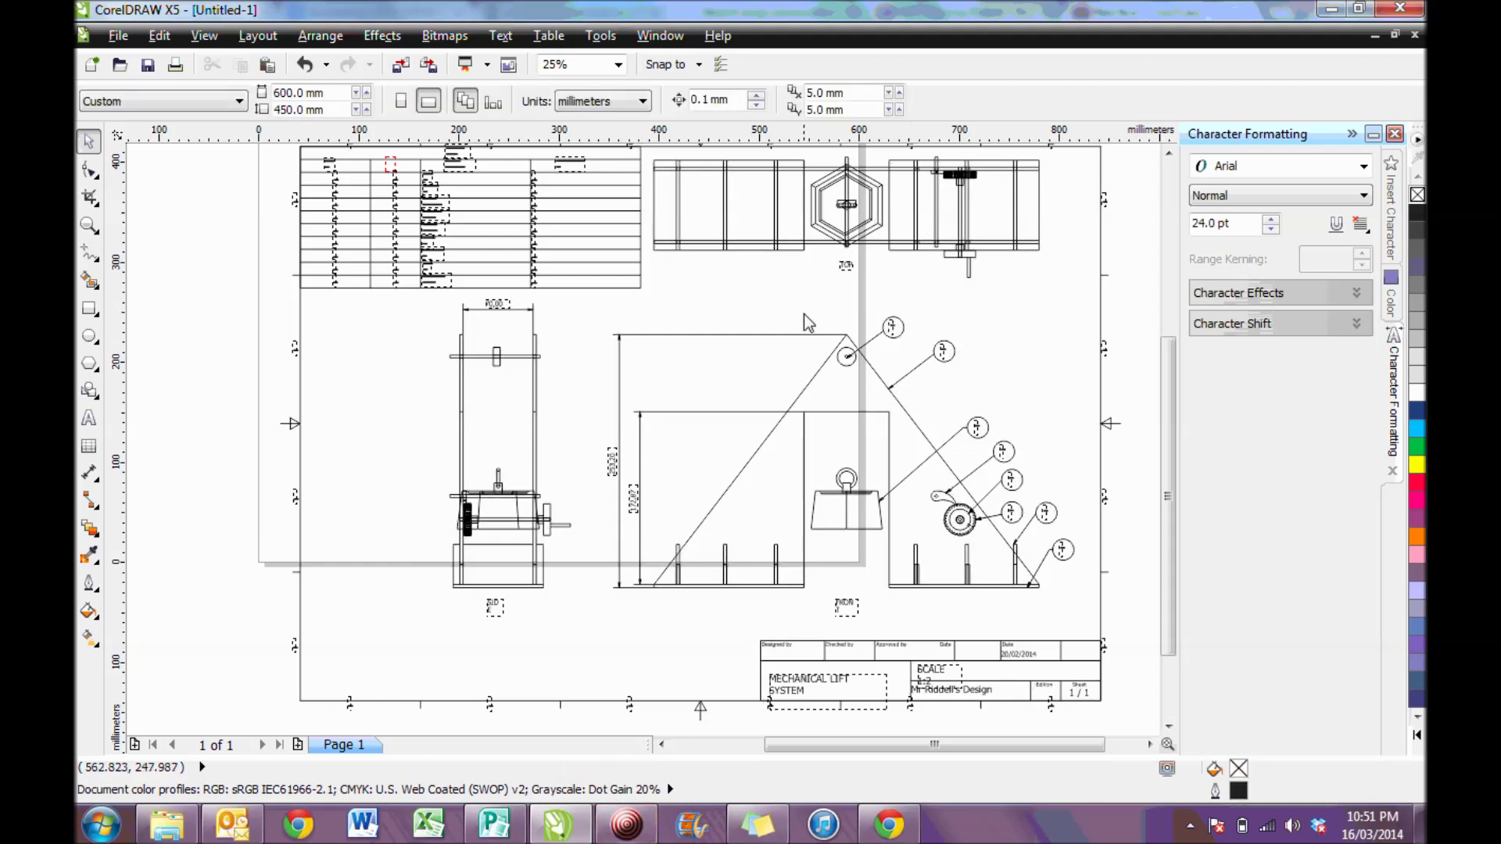
pyautogui.scroll(1, 890, 328)
pyautogui.scroll(-1, 892, 334)
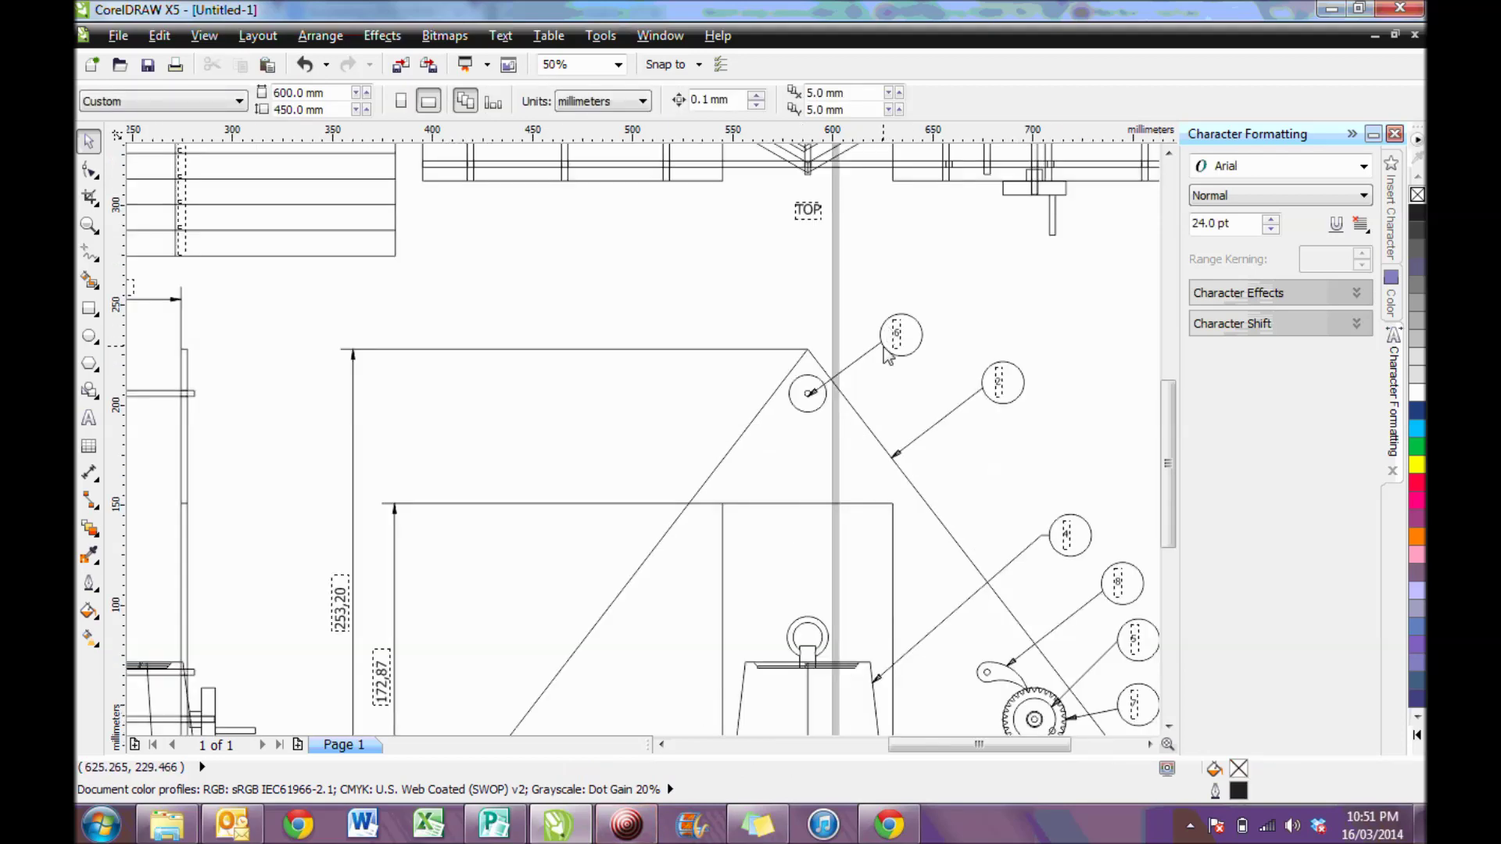
pyautogui.scroll(1, 884, 347)
pyautogui.scroll(-1, 883, 347)
pyautogui.middleClick(1003, 338)
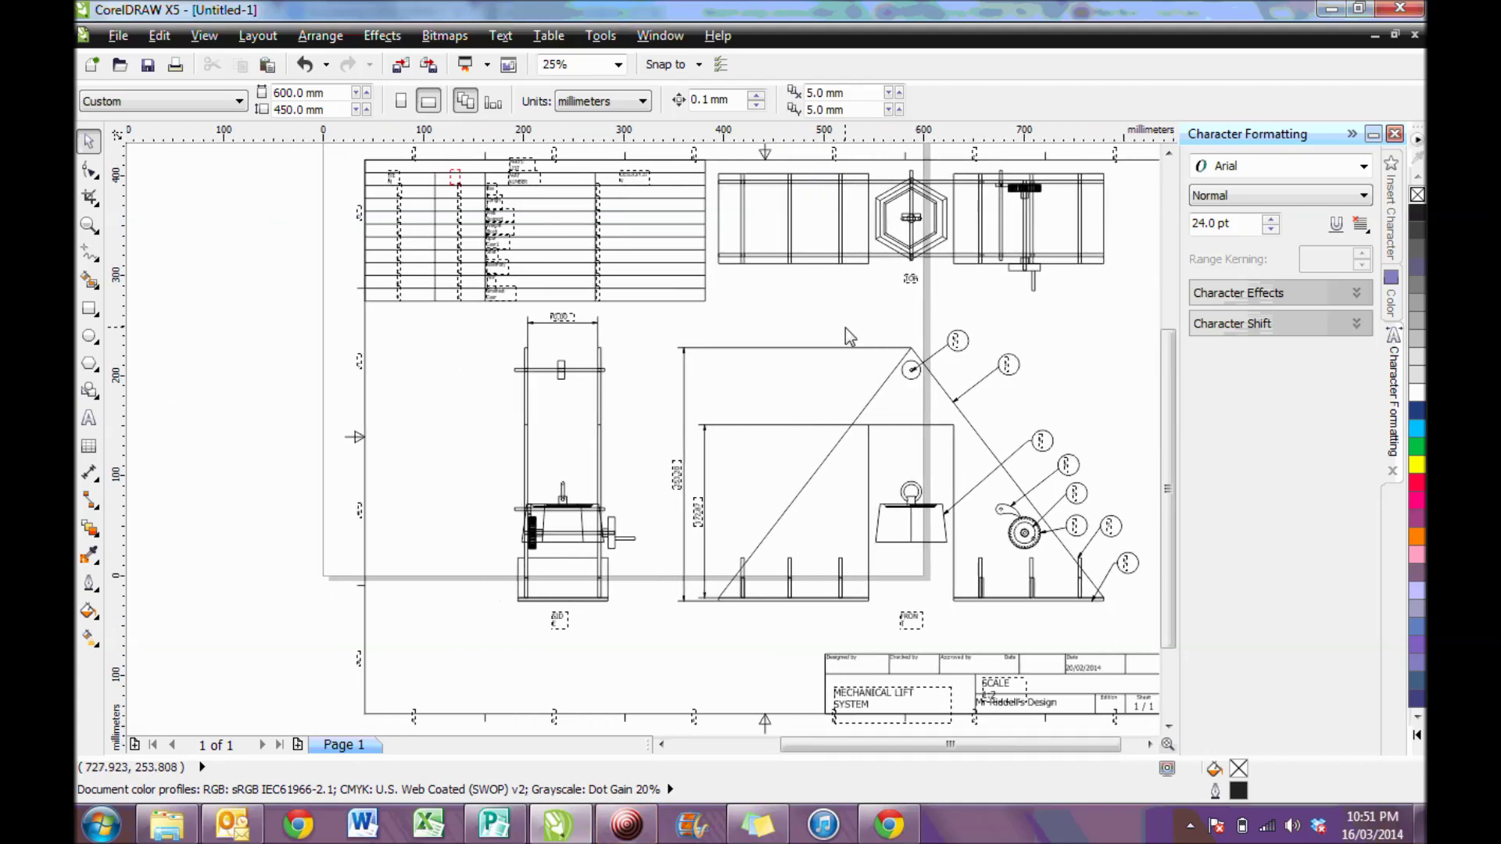
pyautogui.scroll(-1, 850, 335)
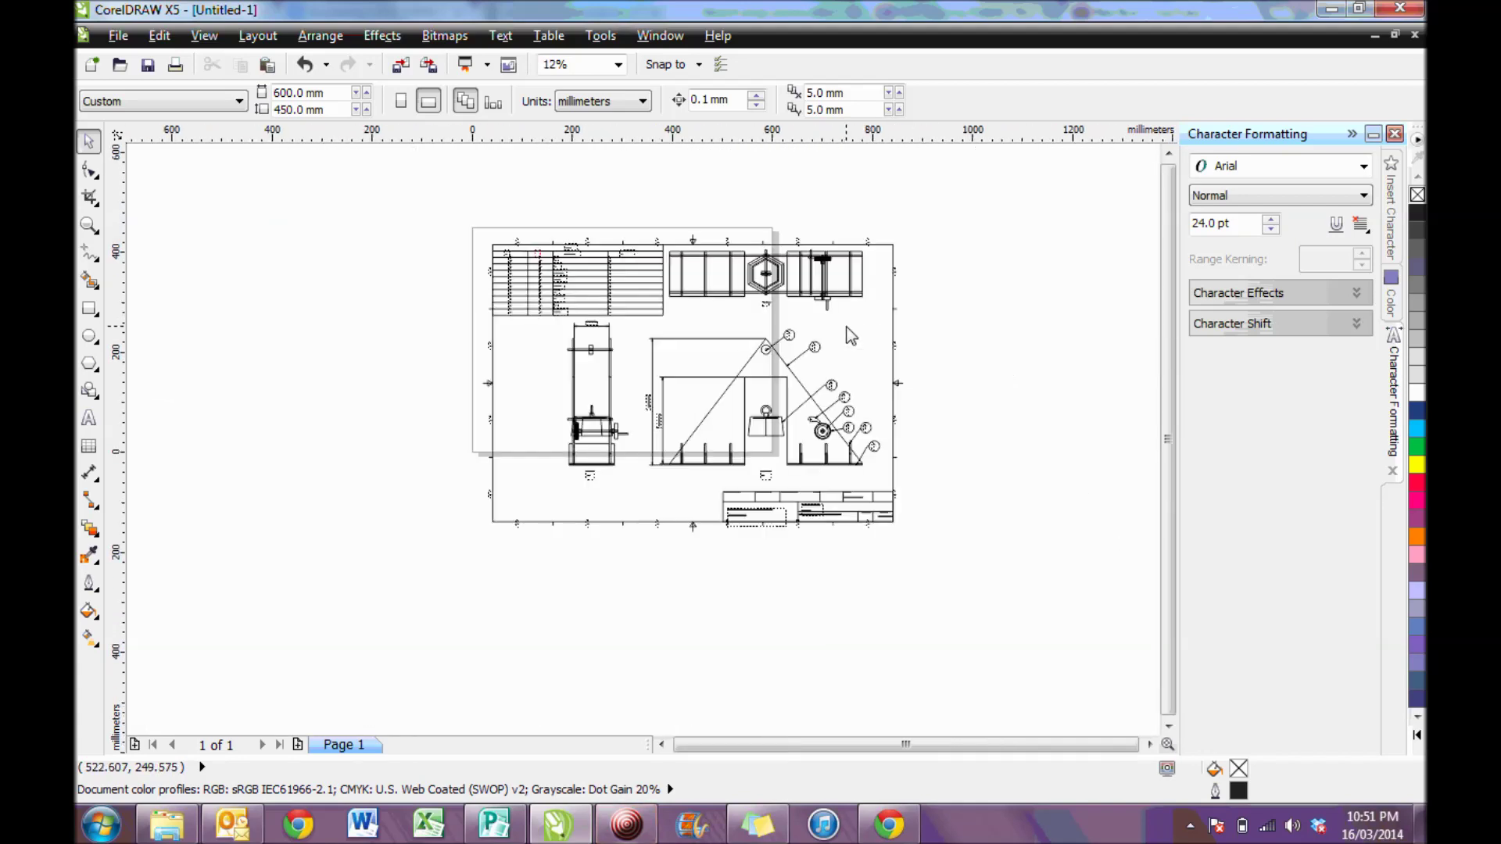
pyautogui.scroll(1, 819, 491)
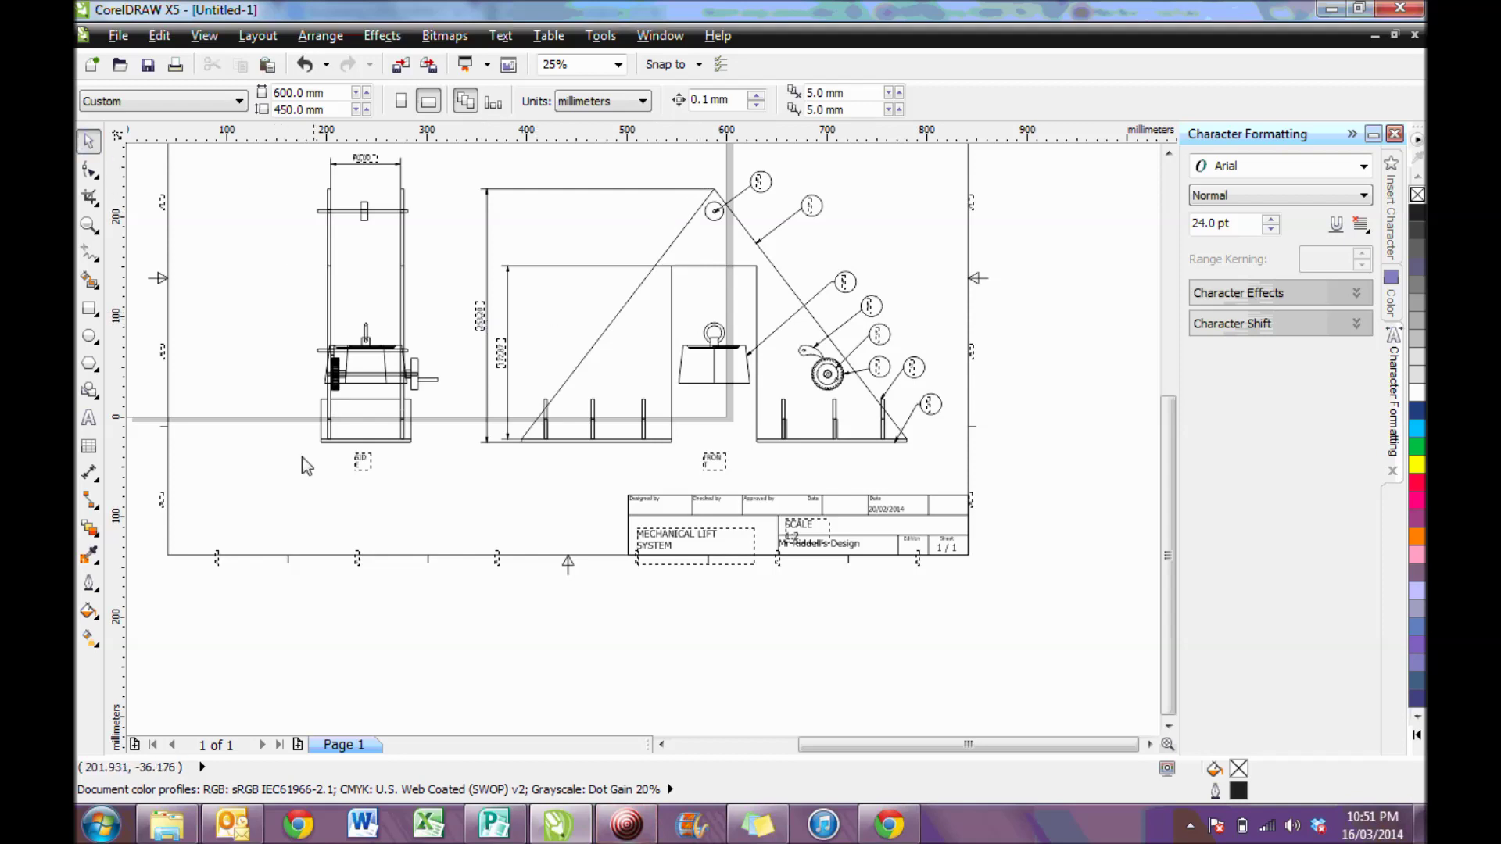
# Step: Delete the title block and the FRONT label
pyautogui.click(169, 456)
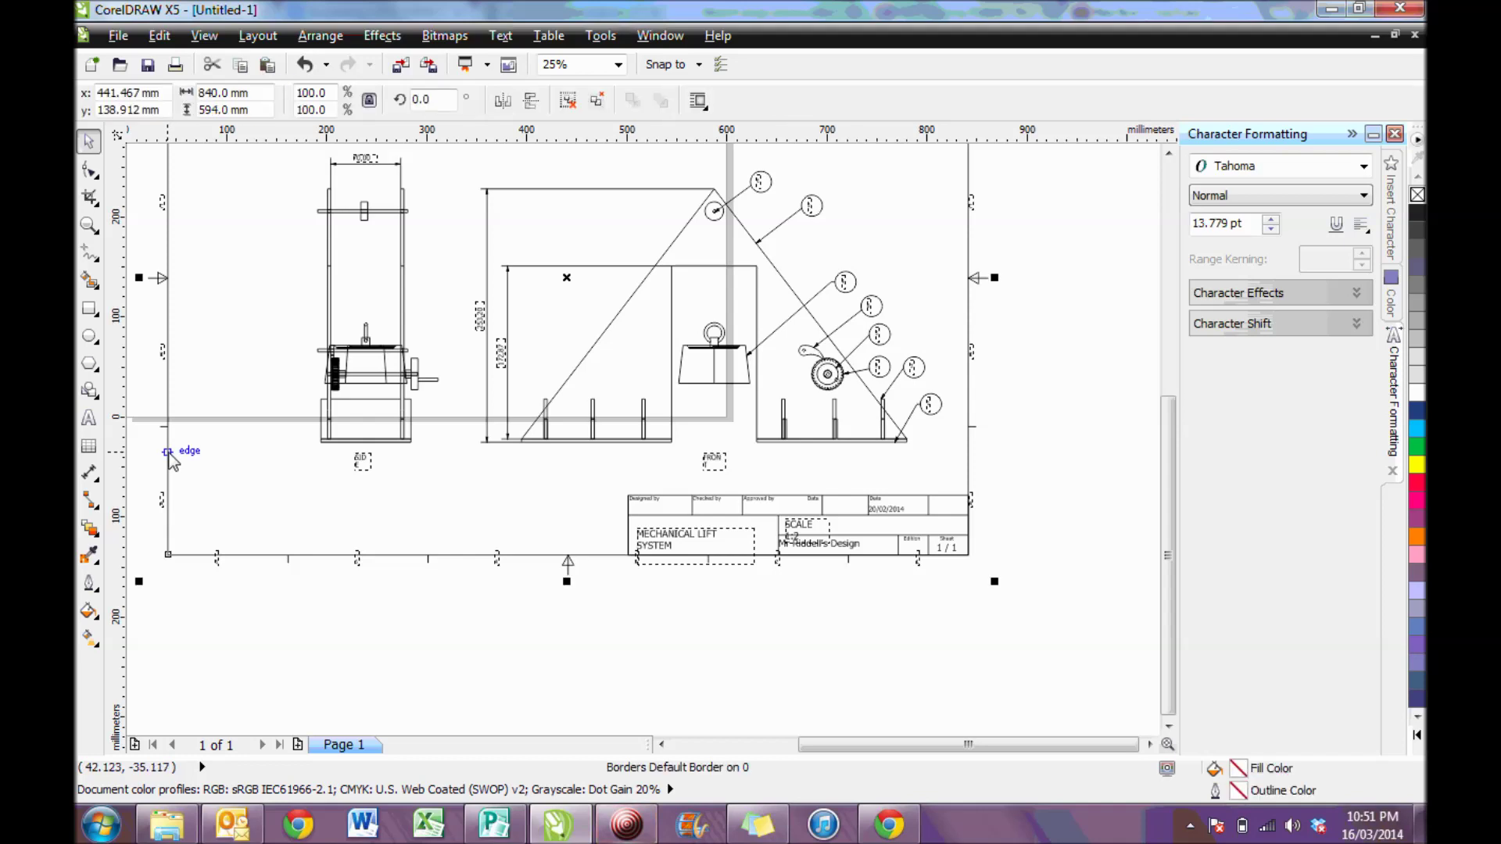
pyautogui.press('Escape')
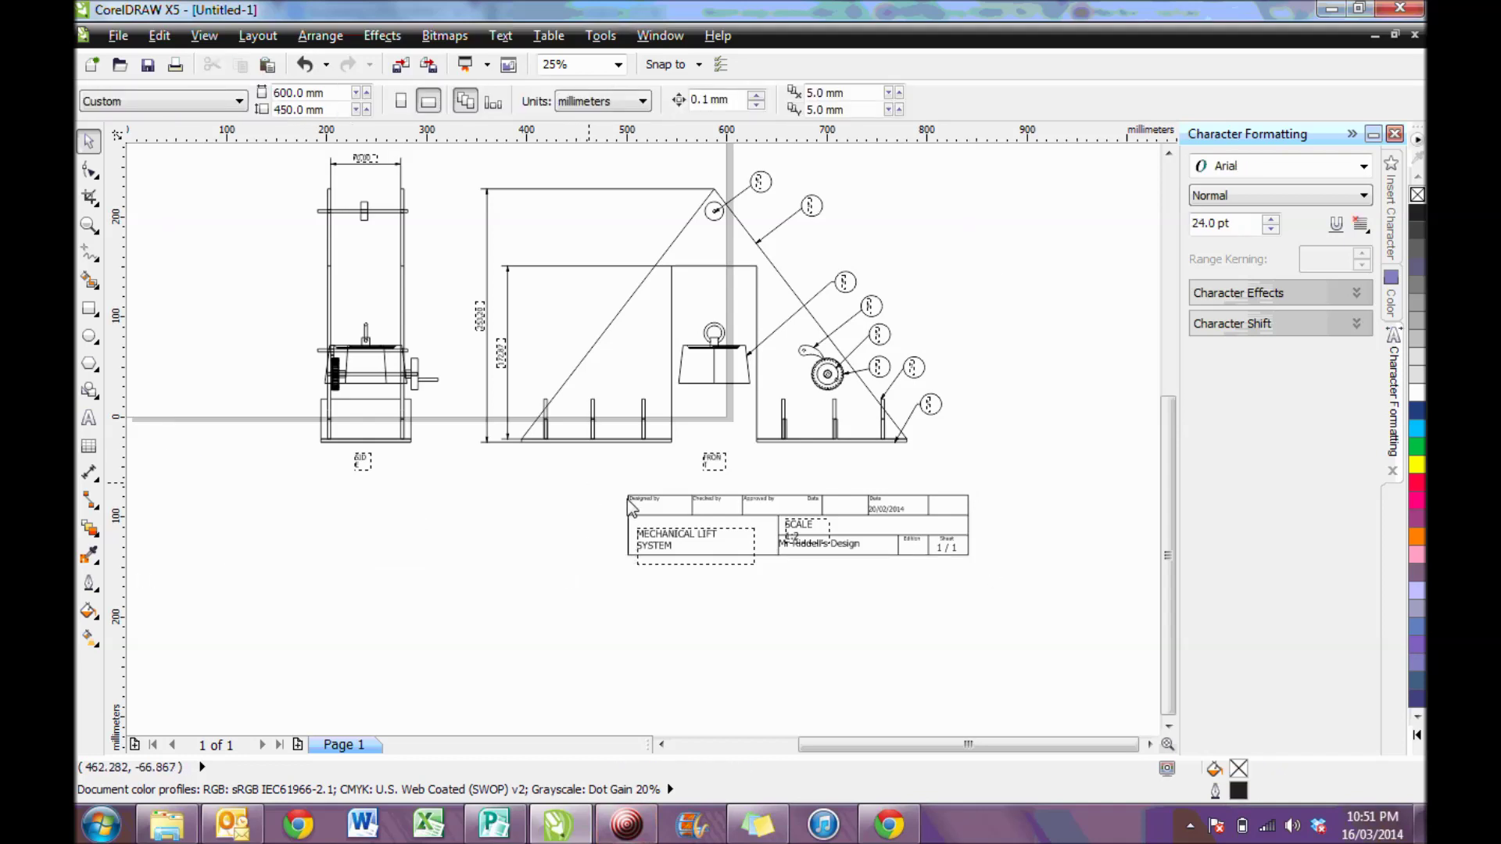
pyautogui.hscroll(3, 632, 507)
pyautogui.moveTo(485, 479); pyautogui.dragTo(912, 580)
pyautogui.press('Delete')
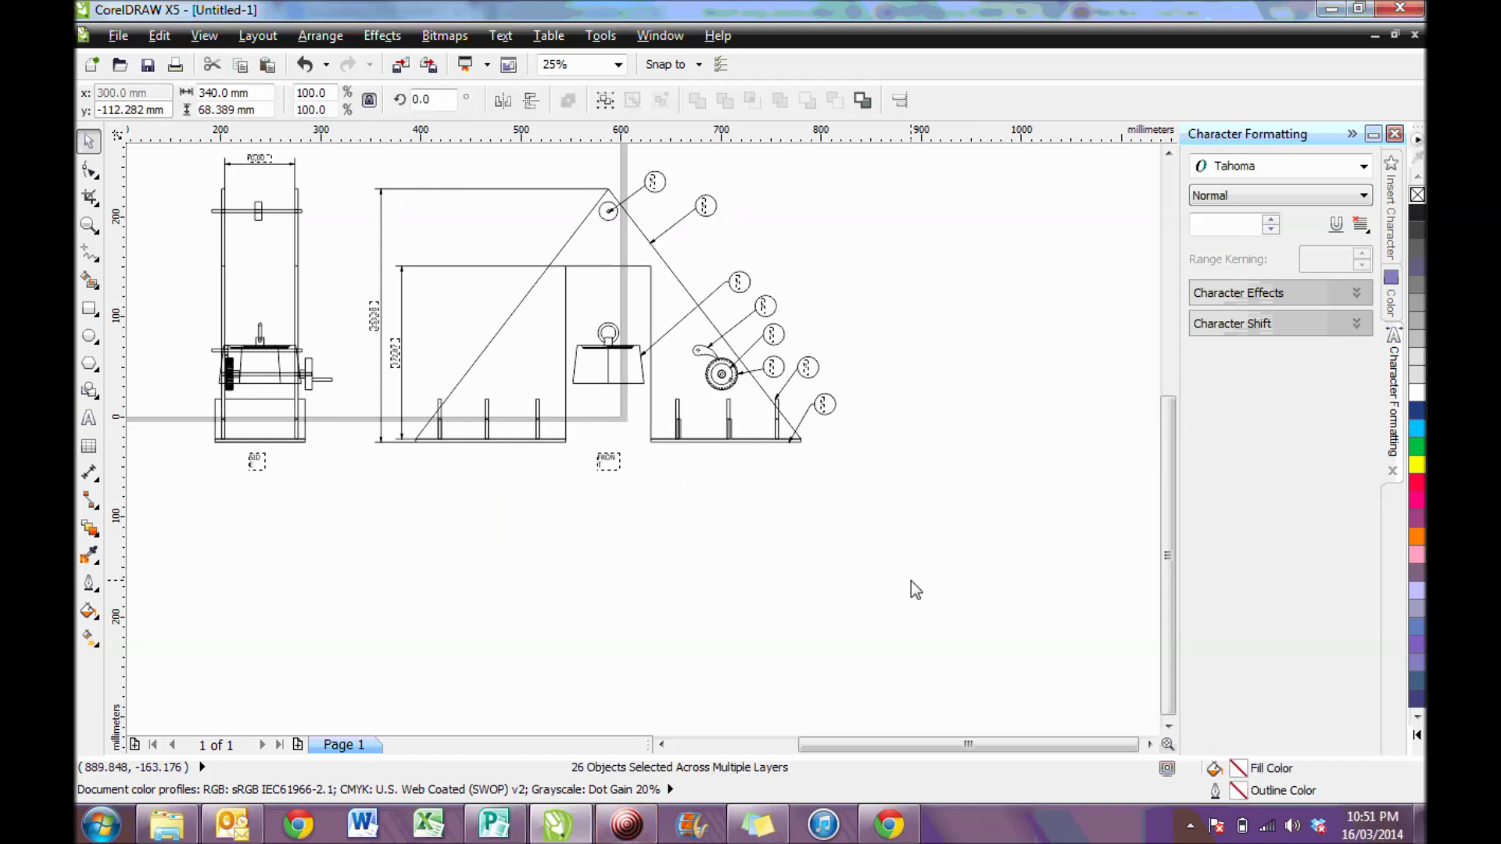
pyautogui.scroll(2, 593, 477)
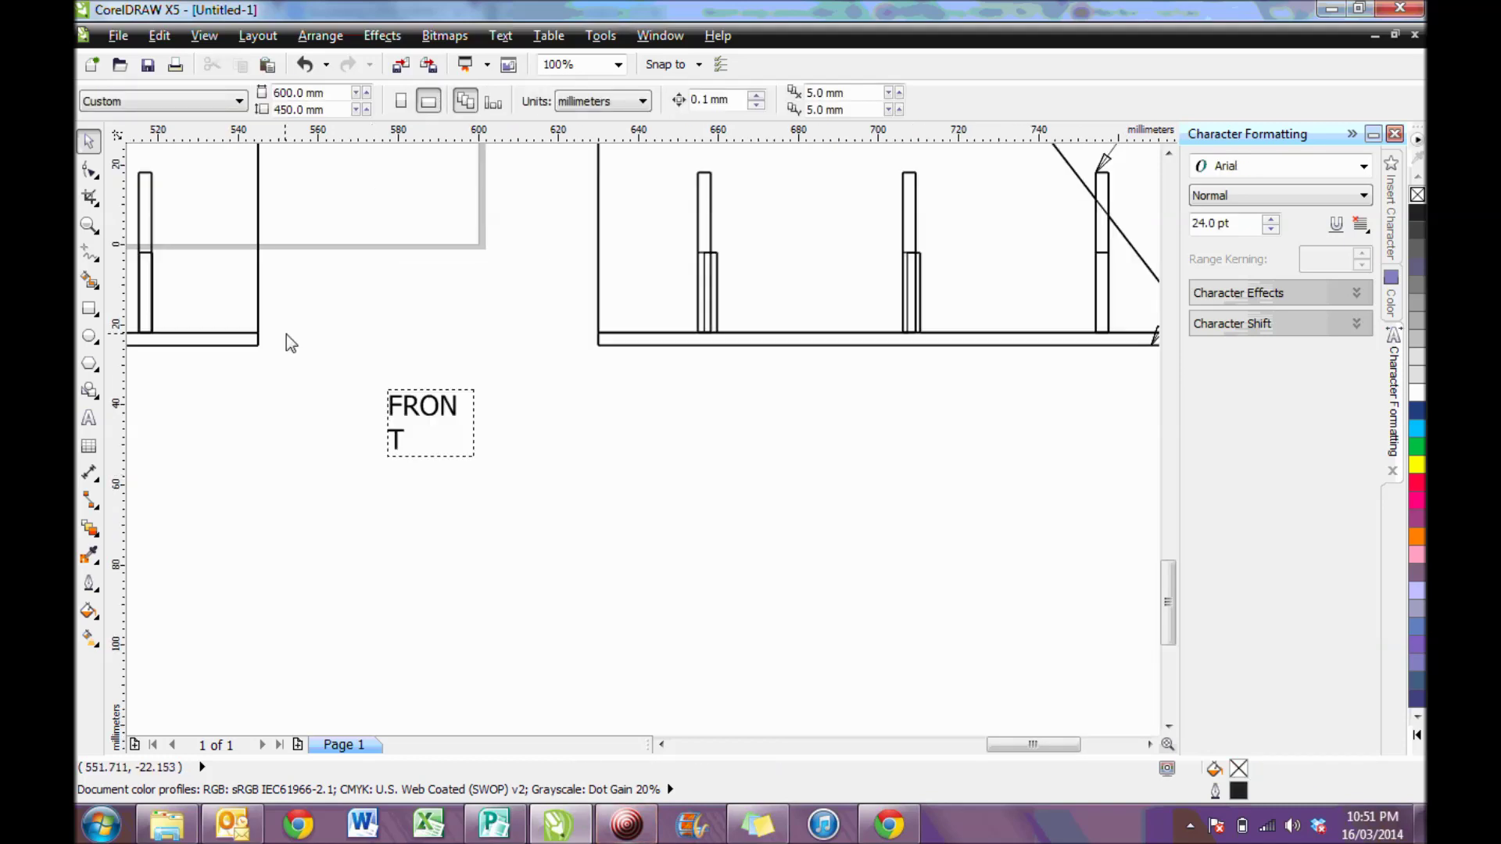
pyautogui.moveTo(327, 336); pyautogui.dragTo(536, 513)
pyautogui.press('Delete')
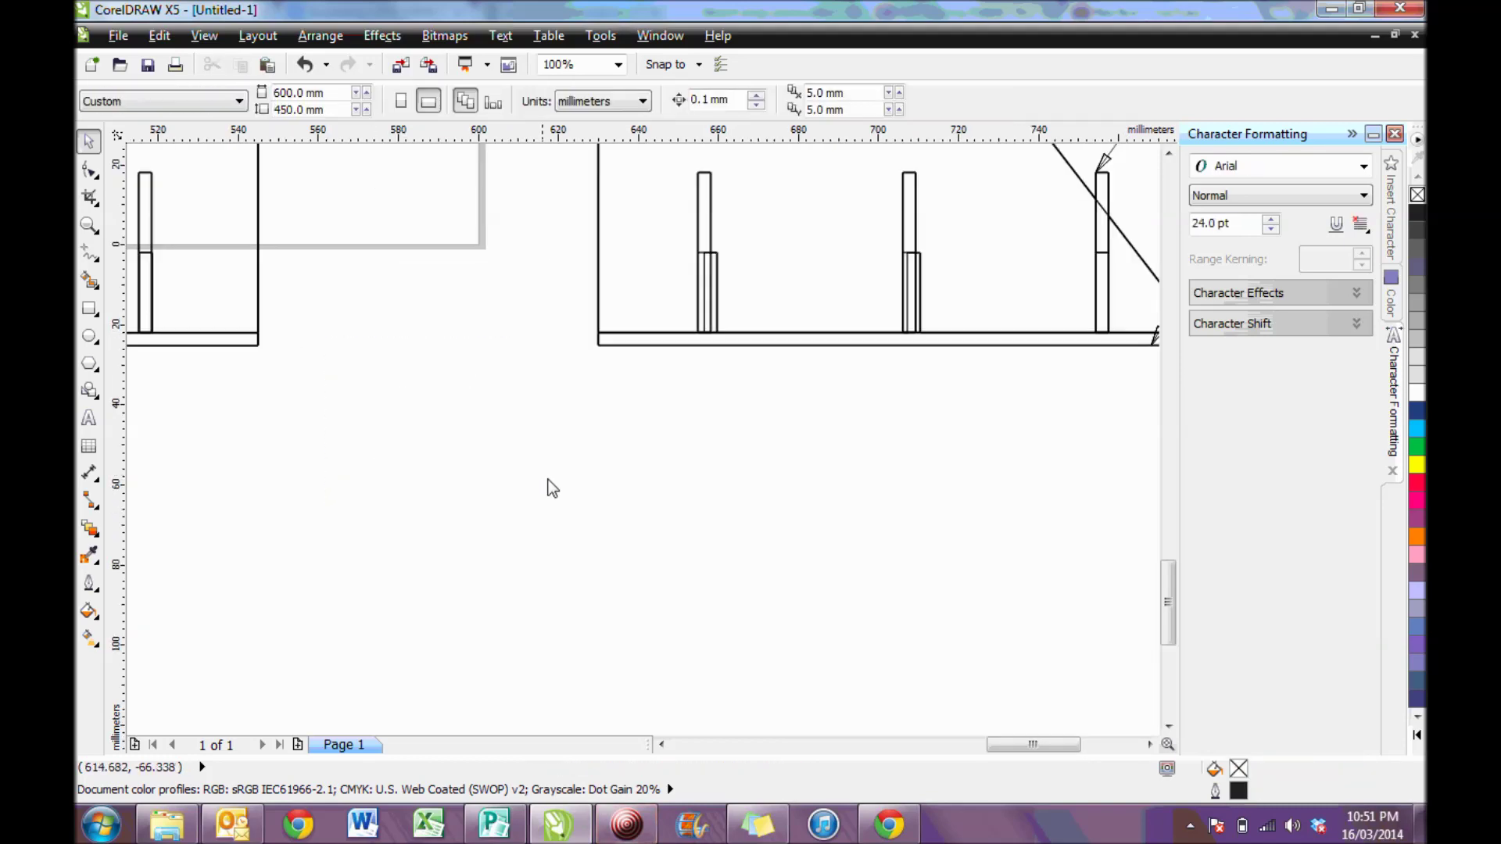
# Step: Delete the numbered balloon callouts around the frame
pyautogui.scroll(-2, 553, 488)
pyautogui.moveTo(618, 255)
pyautogui.mouseDown()
pyautogui.moveTo(670, 335)
pyautogui.moveTo(713, 361)
pyautogui.moveTo(699, 331)
pyautogui.mouseUp()
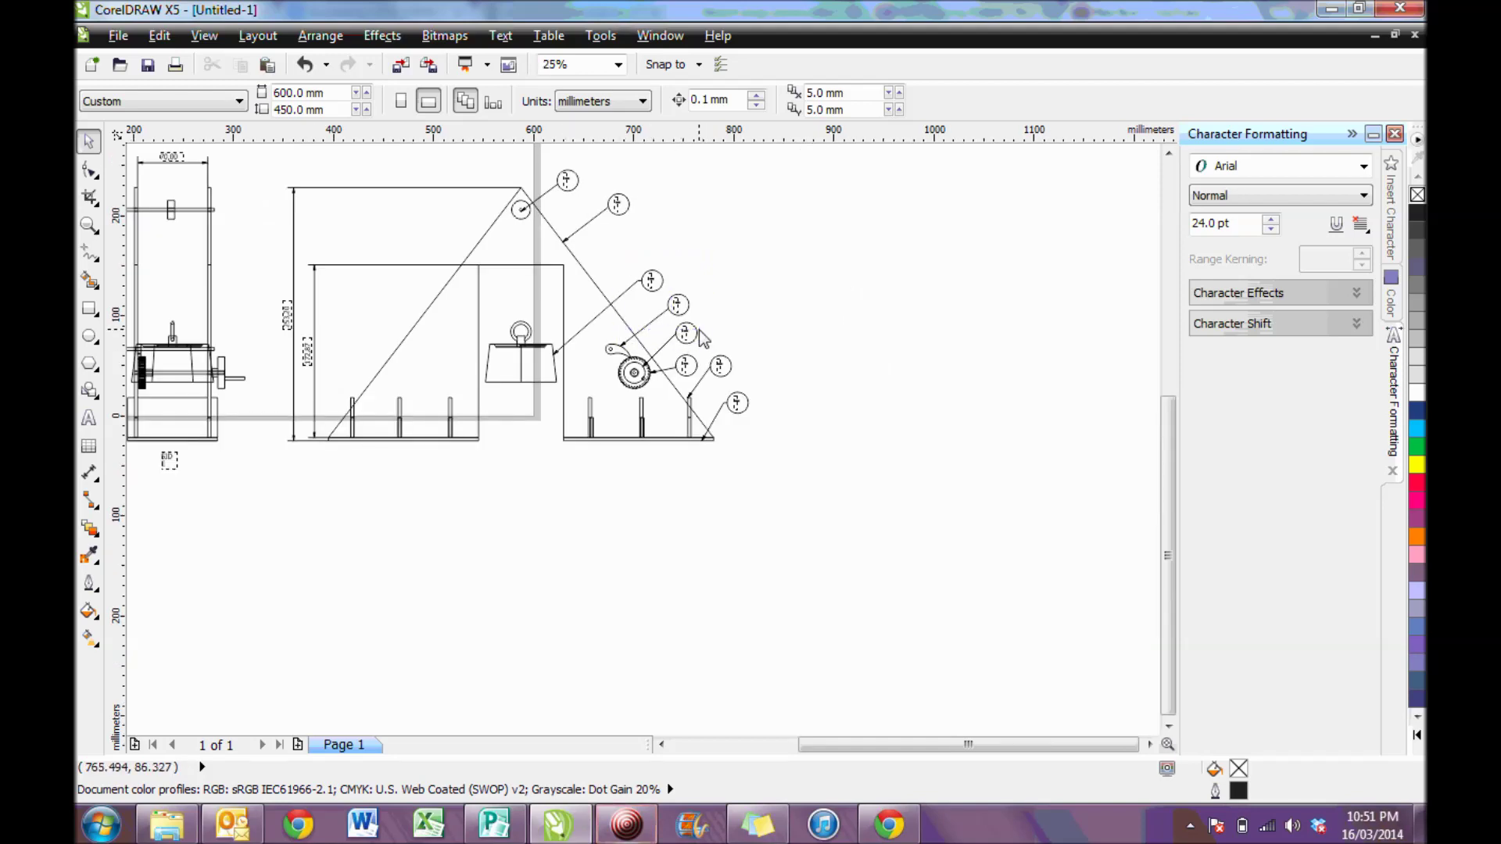
pyautogui.click(685, 311)
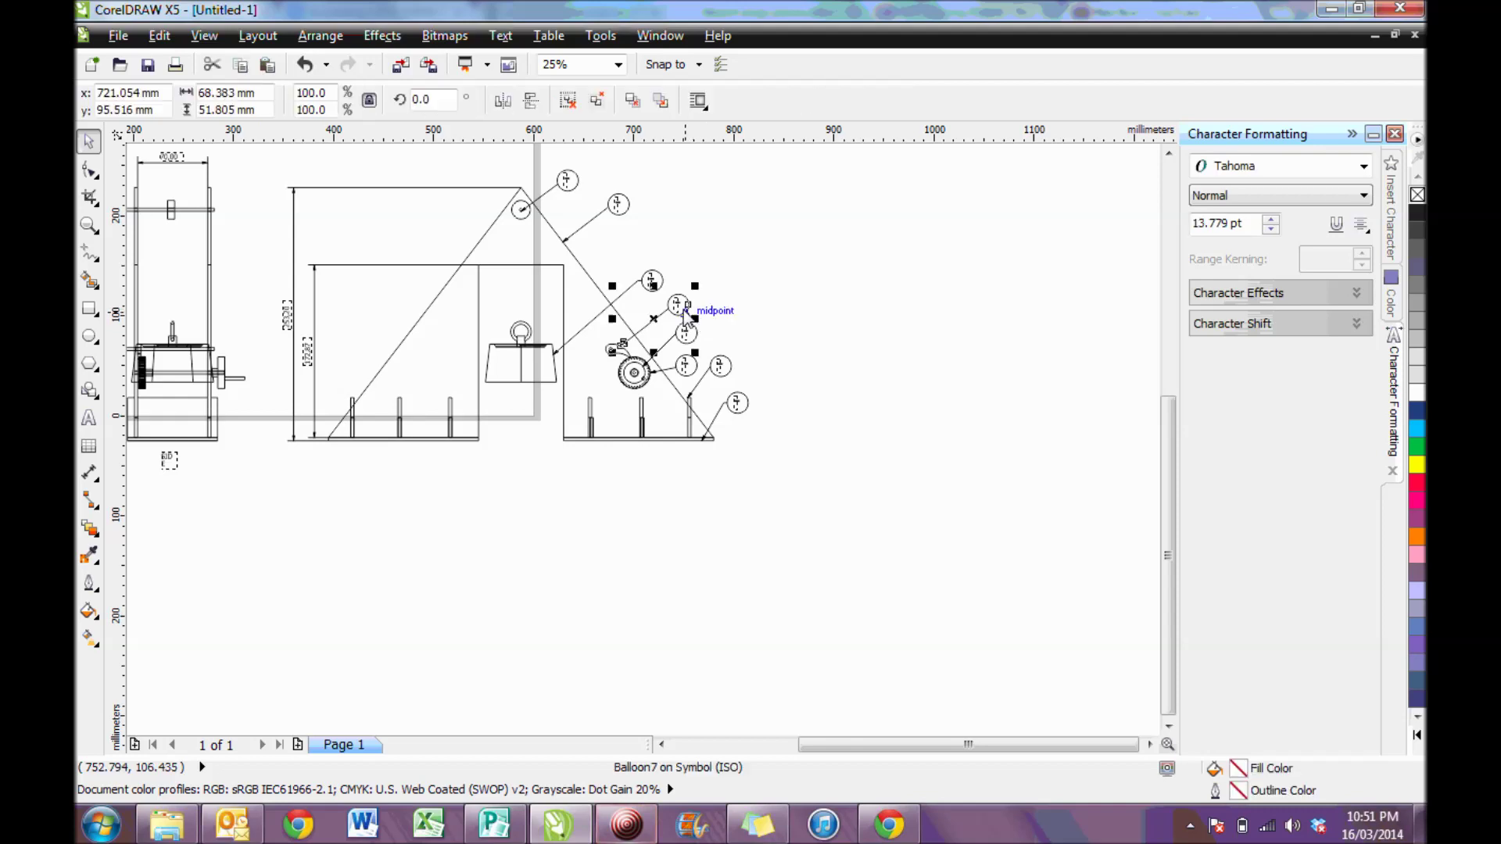
pyautogui.press('Escape')
pyautogui.scroll(1, 666, 287)
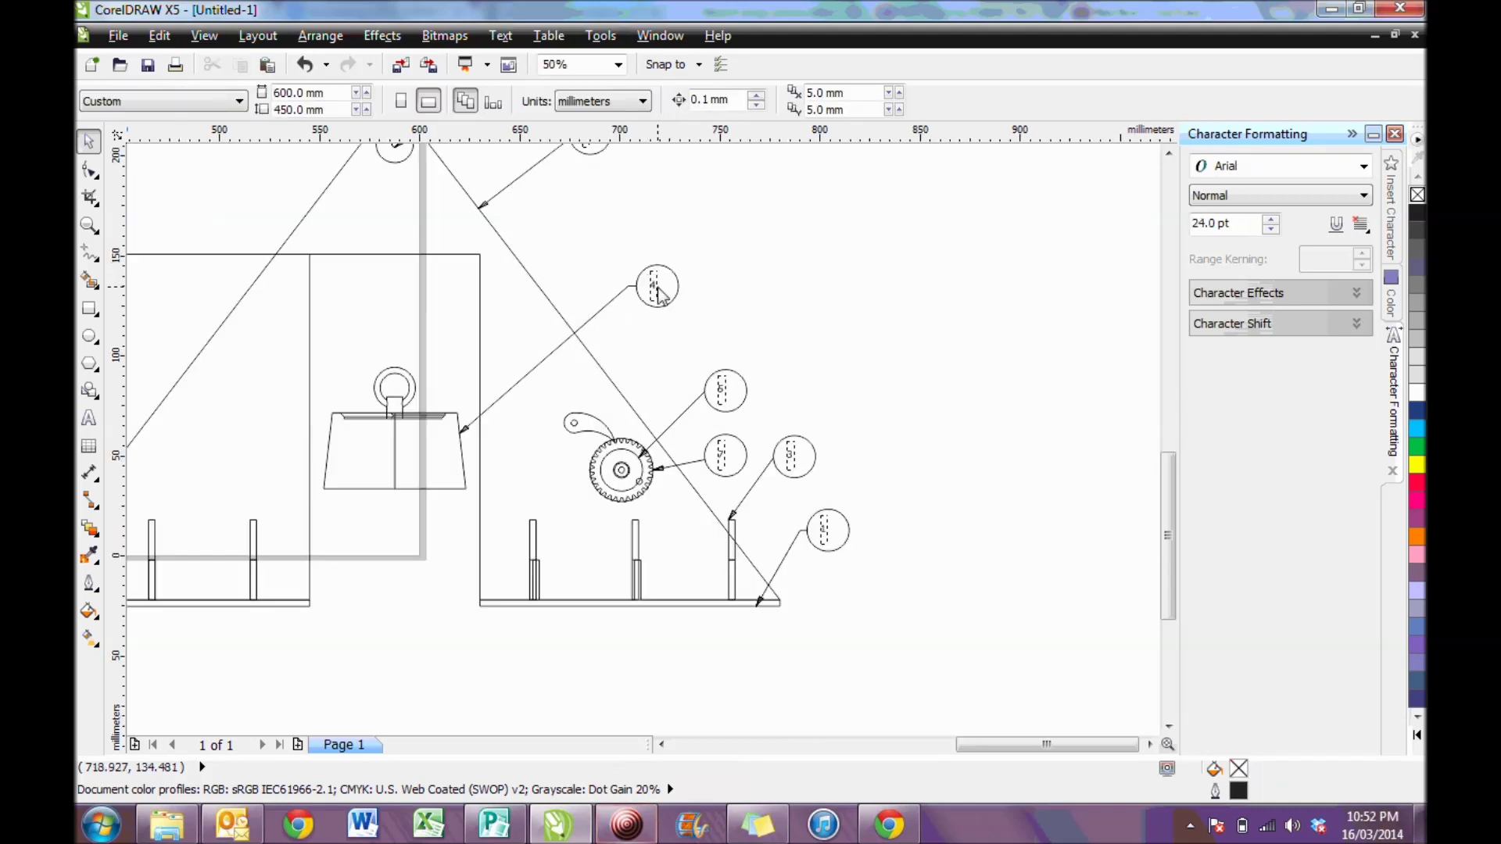
pyautogui.click(678, 292)
pyautogui.press('Escape')
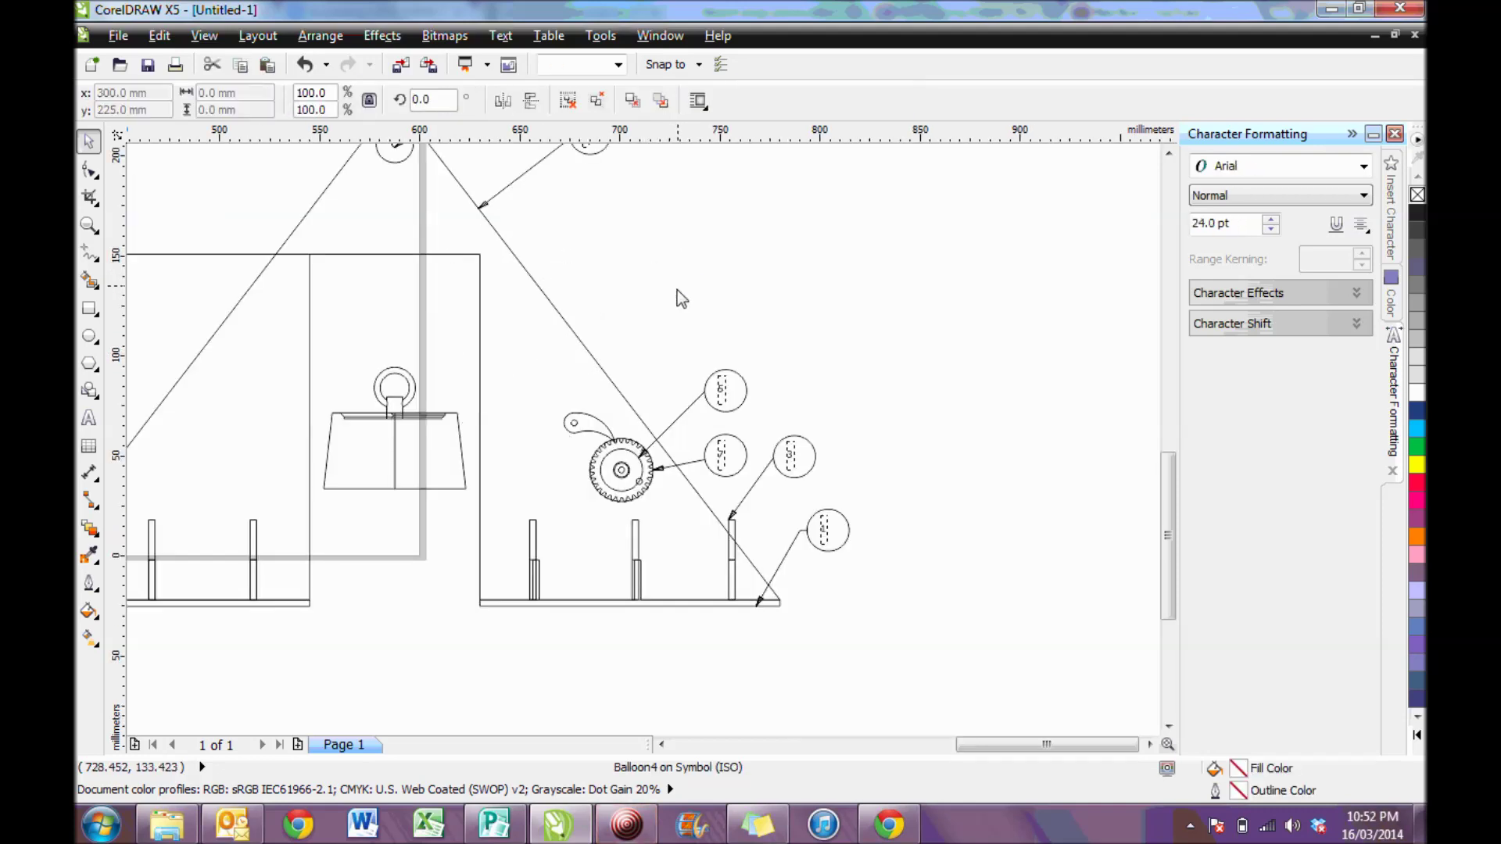
pyautogui.click(736, 371)
pyautogui.press('Delete')
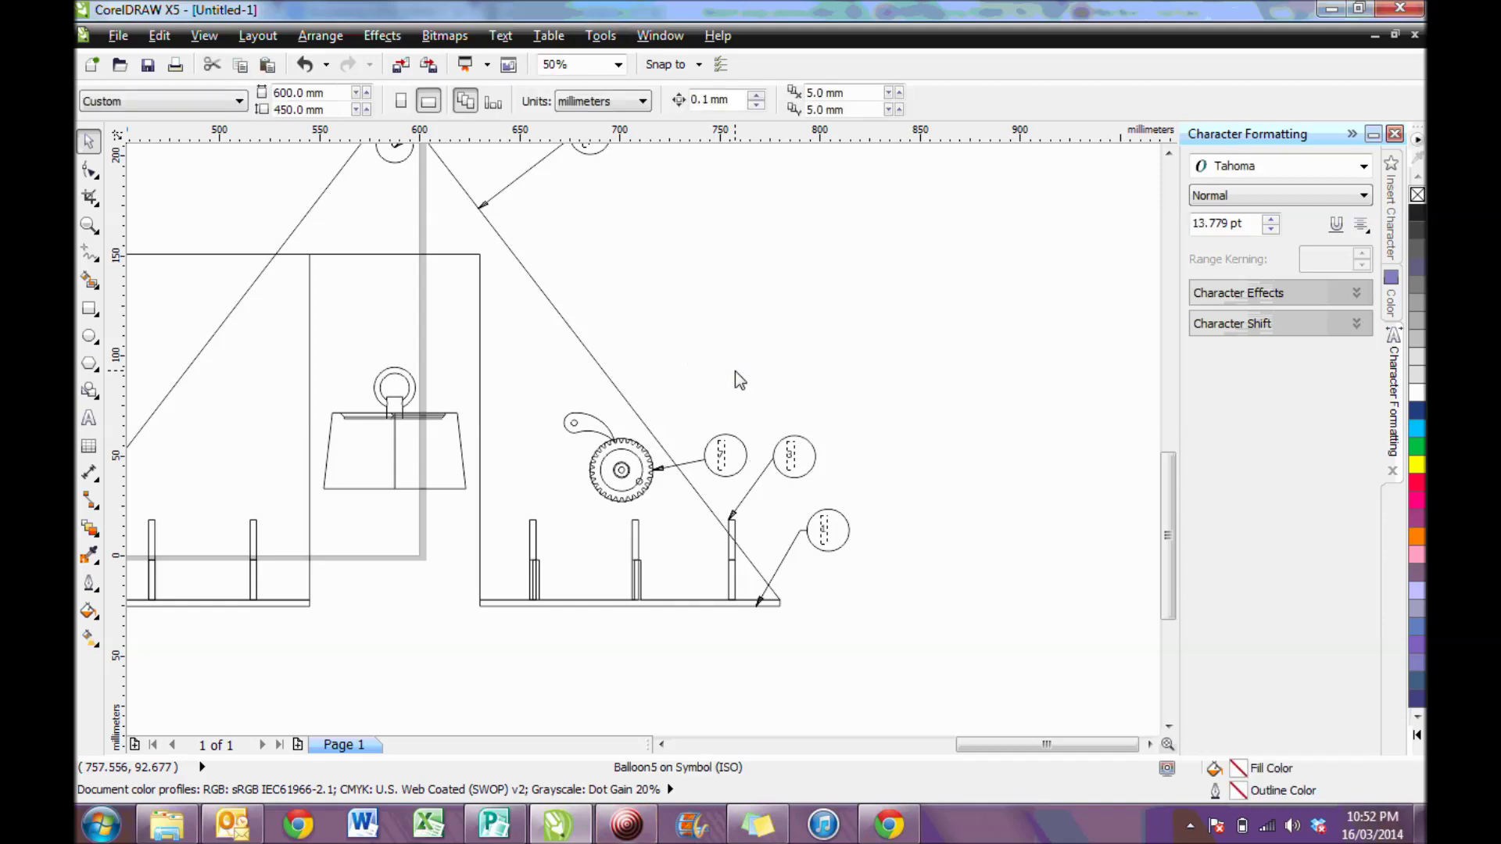
pyautogui.click(744, 449)
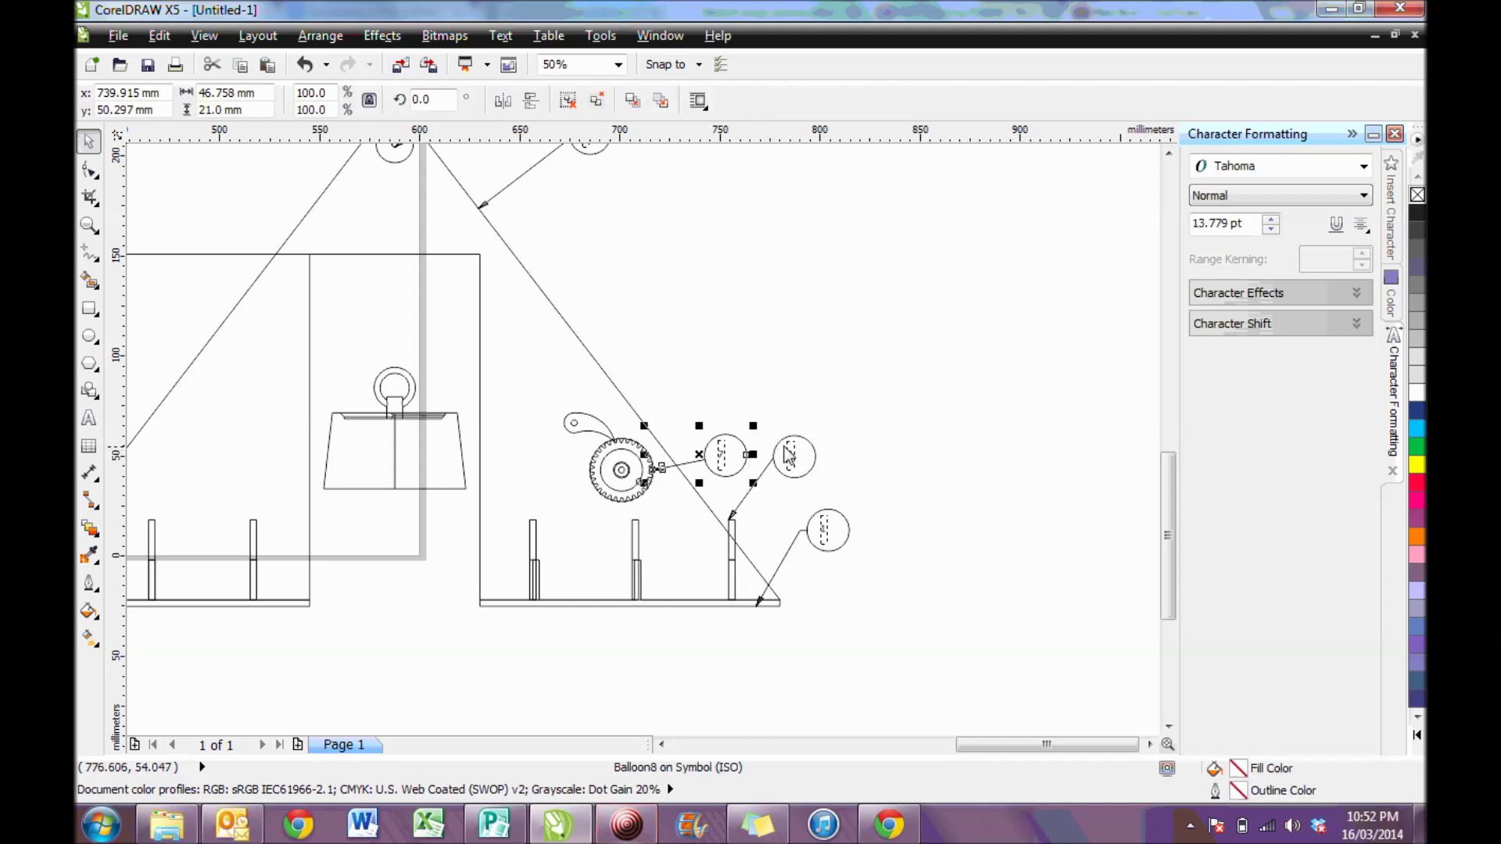
pyautogui.keyDown('shift'); pyautogui.click(833, 520); pyautogui.keyUp('shift')
pyautogui.keyDown('shift'); pyautogui.click(831, 516); pyautogui.keyUp('shift')
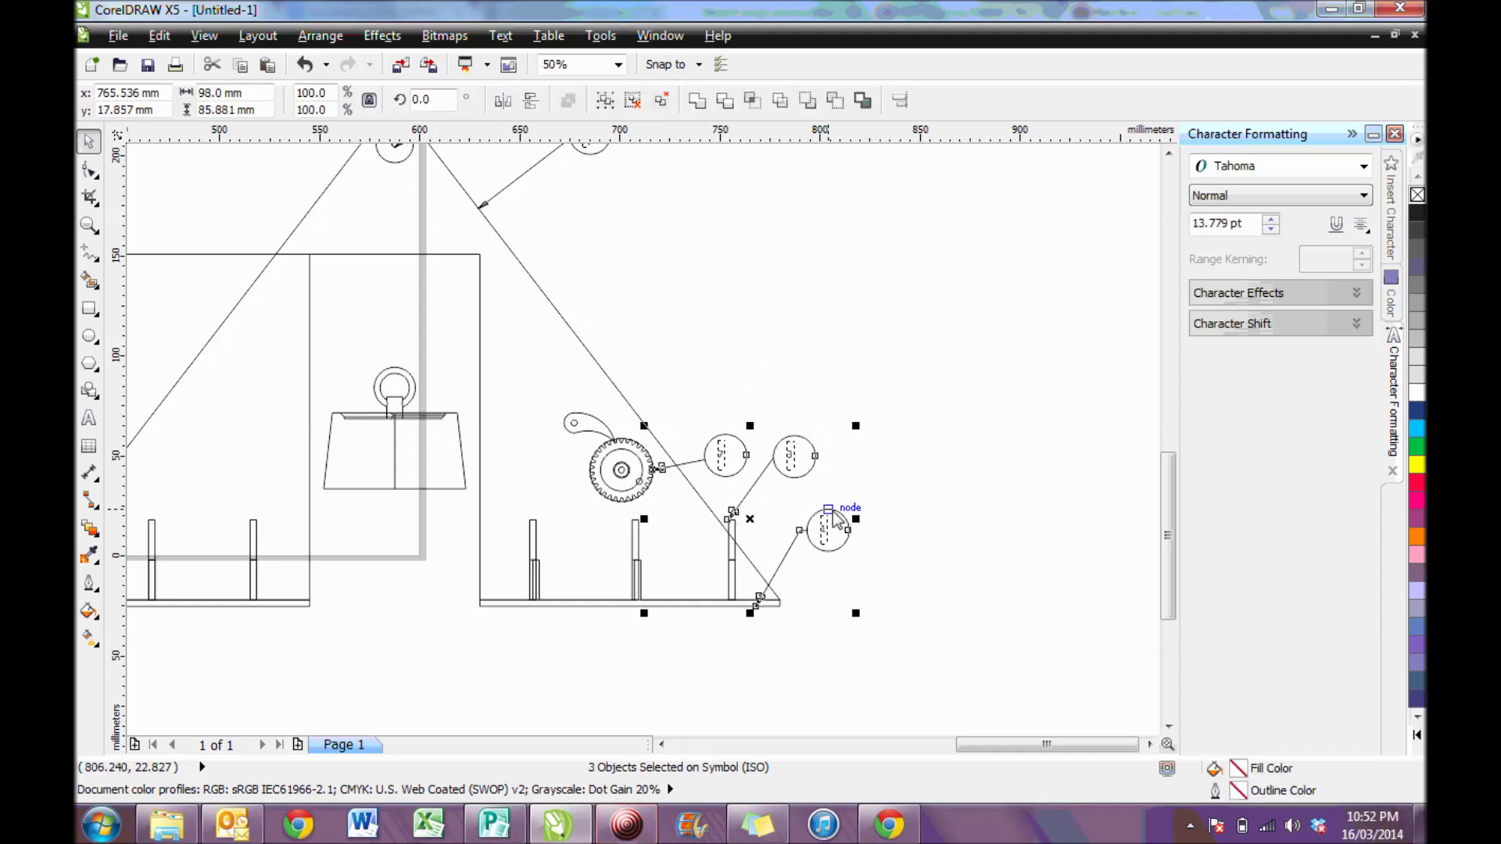
pyautogui.press('Delete')
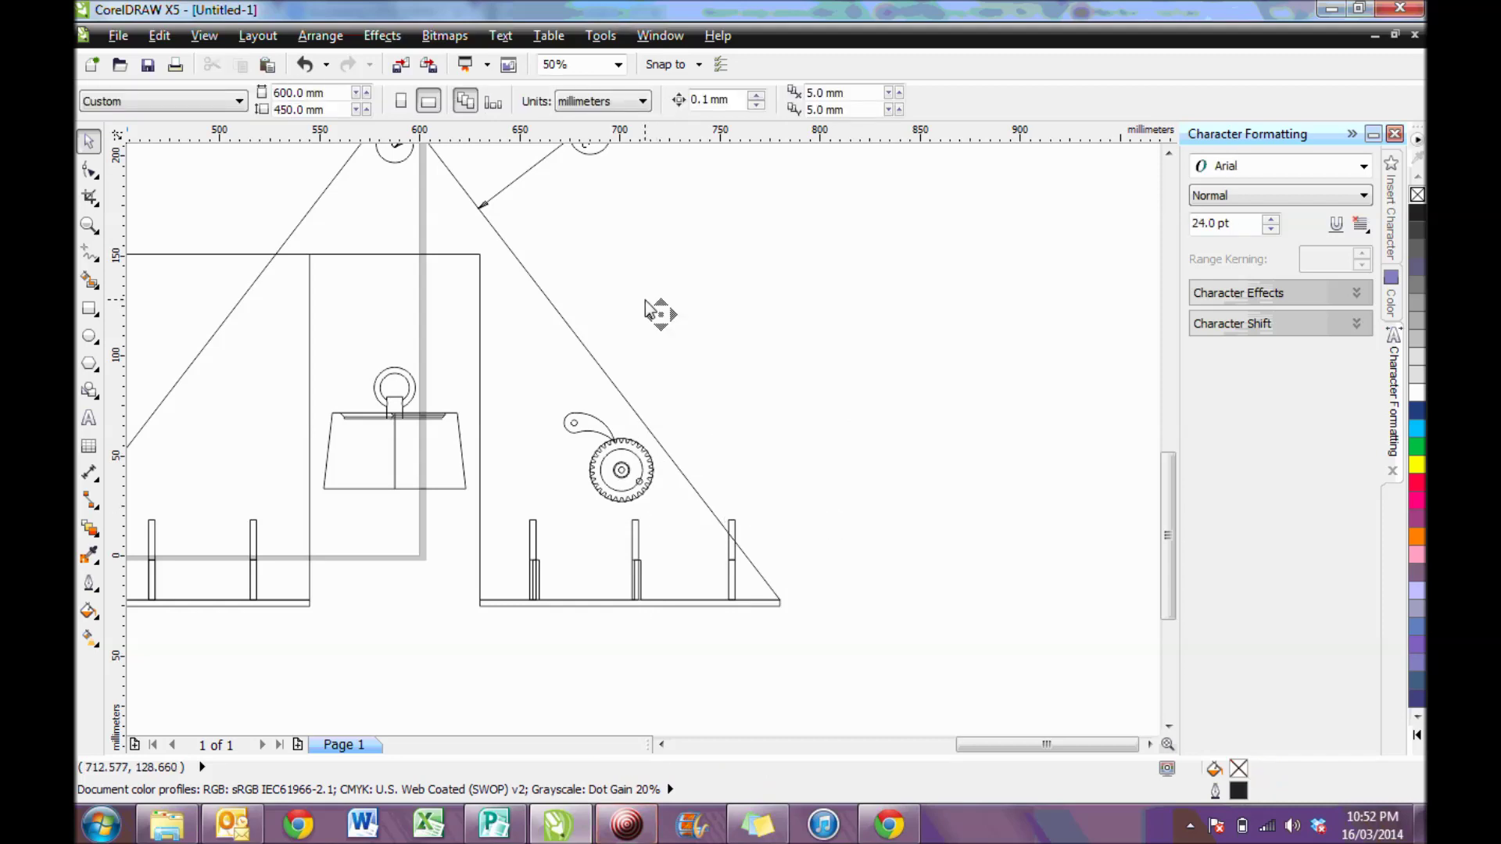
# Step: Delete the hanging weight and the horizontal line at the triangle's apex
pyautogui.moveTo(645, 300); pyautogui.dragTo(651, 306)
pyautogui.moveTo(558, 201); pyautogui.dragTo(714, 352)
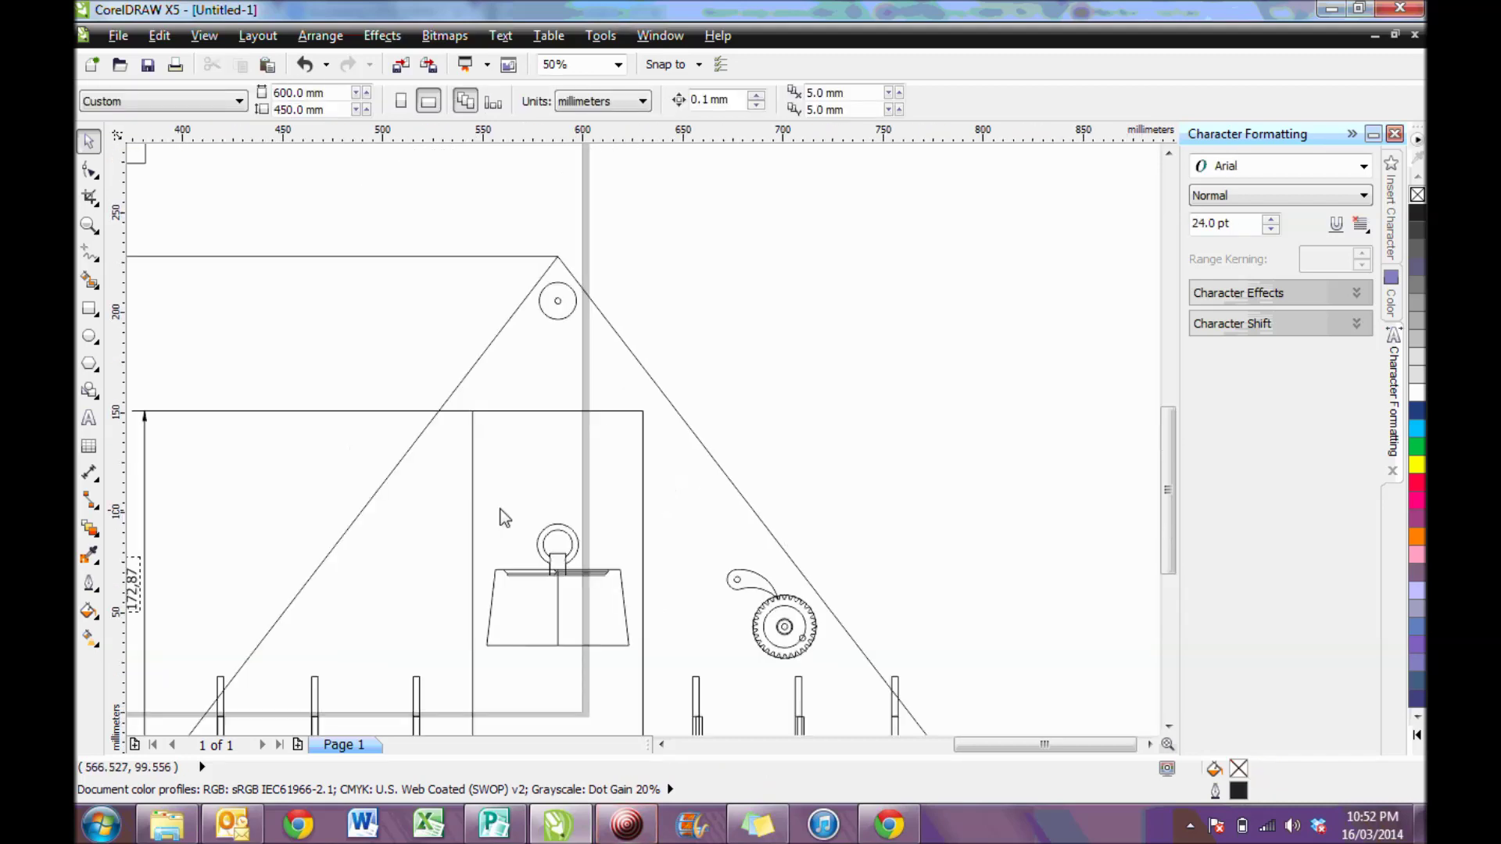
pyautogui.moveTo(480, 500)
pyautogui.mouseDown()
pyautogui.moveTo(605, 655)
pyautogui.moveTo(637, 669)
pyautogui.mouseUp()
pyautogui.press('Delete')
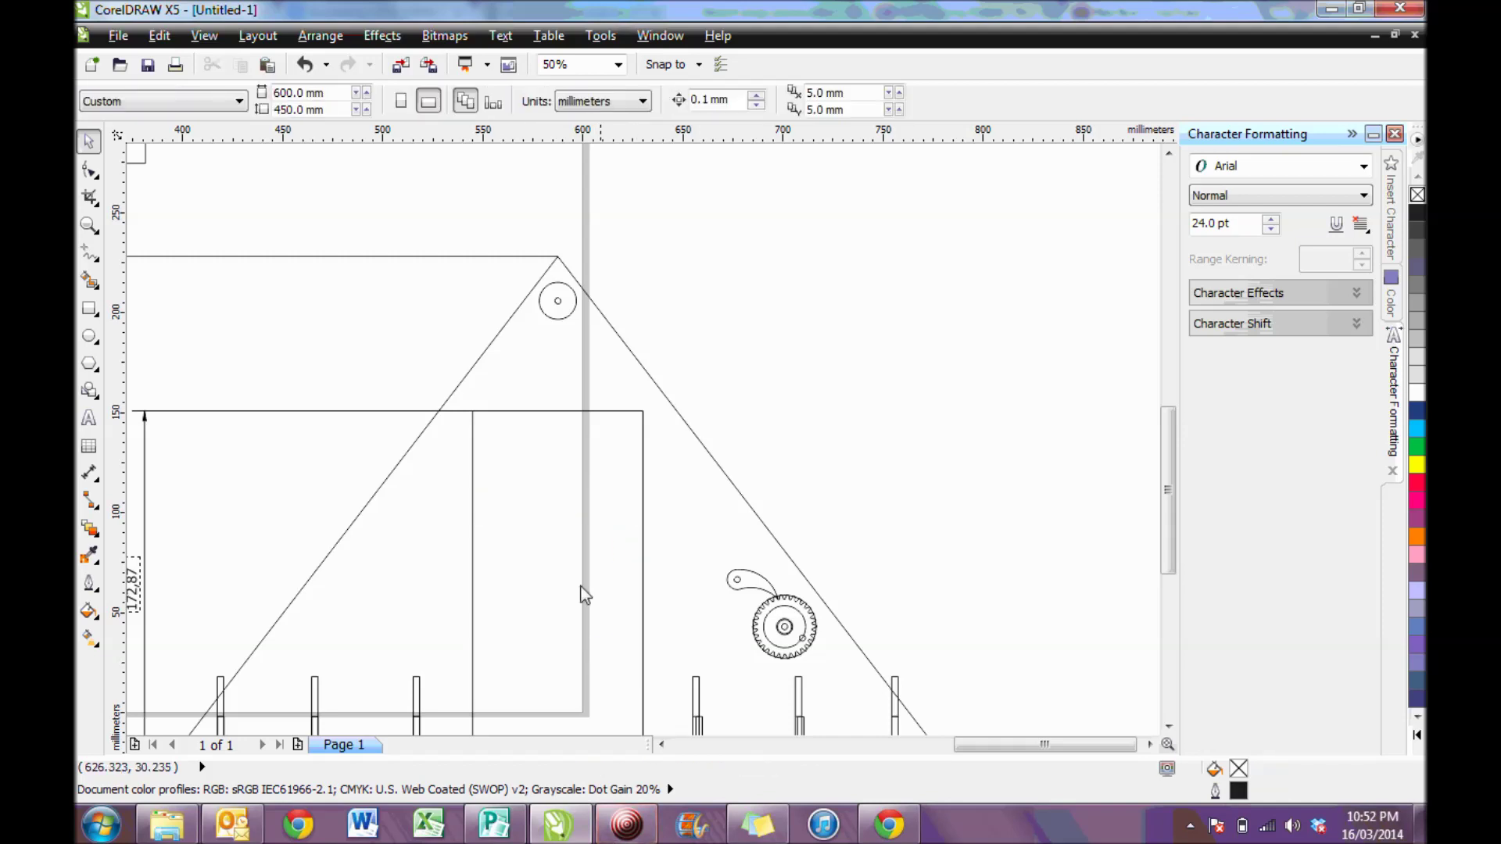
pyautogui.click(412, 257)
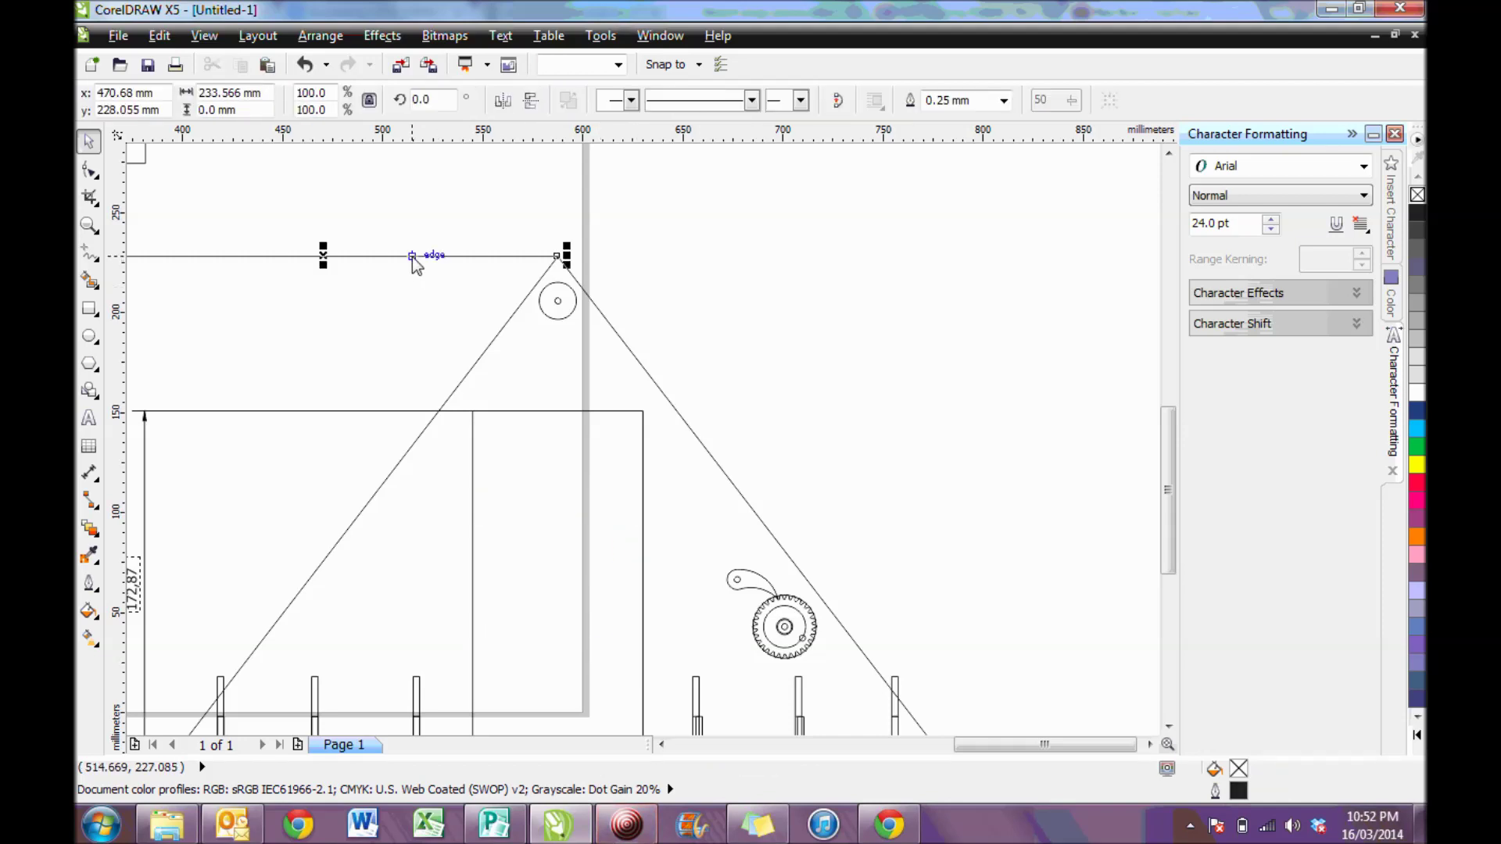
pyautogui.press('Delete')
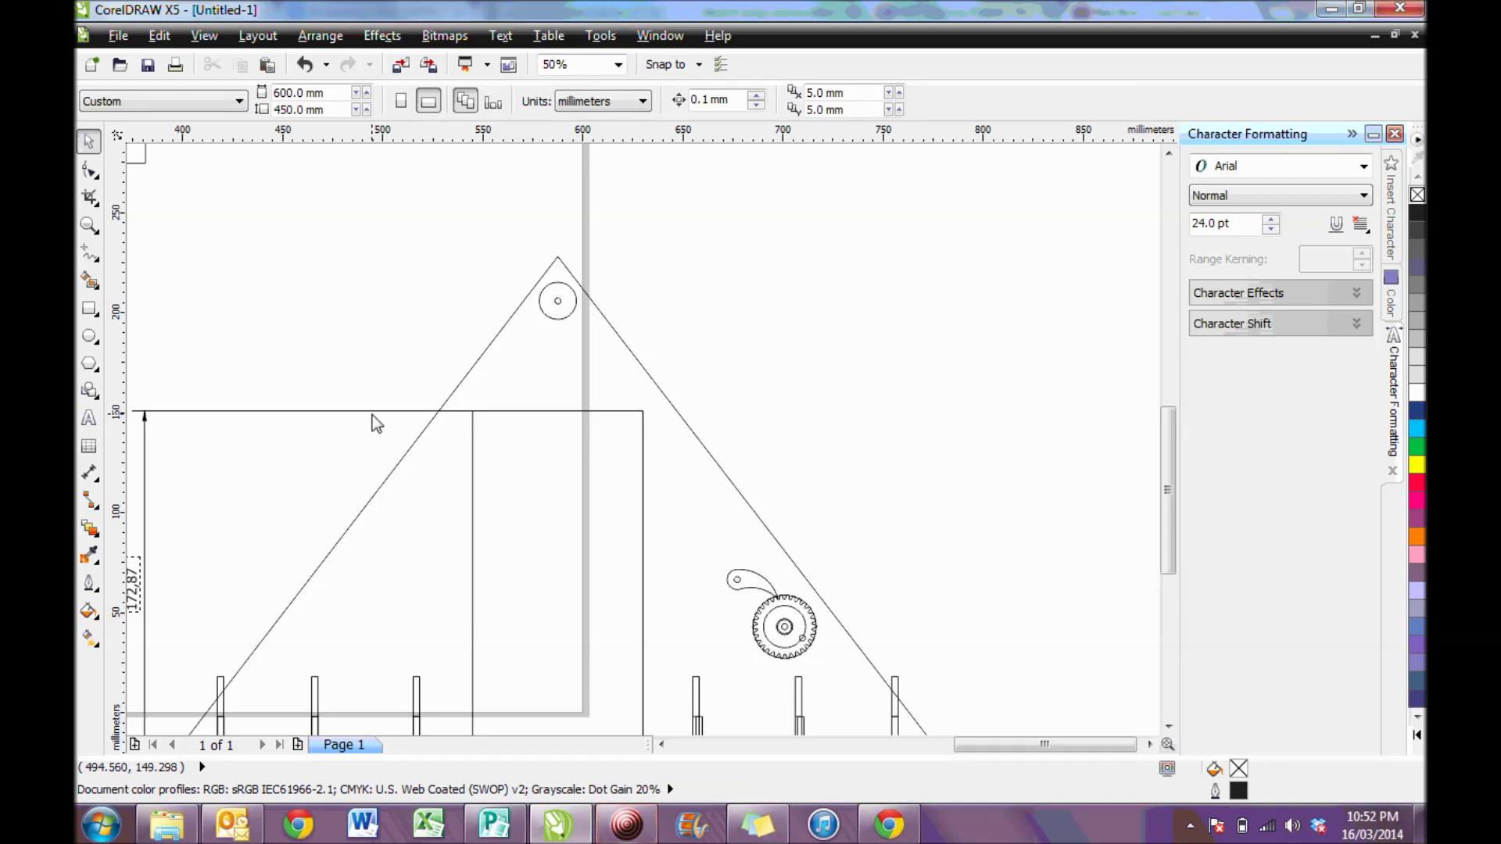
pyautogui.press('F3')
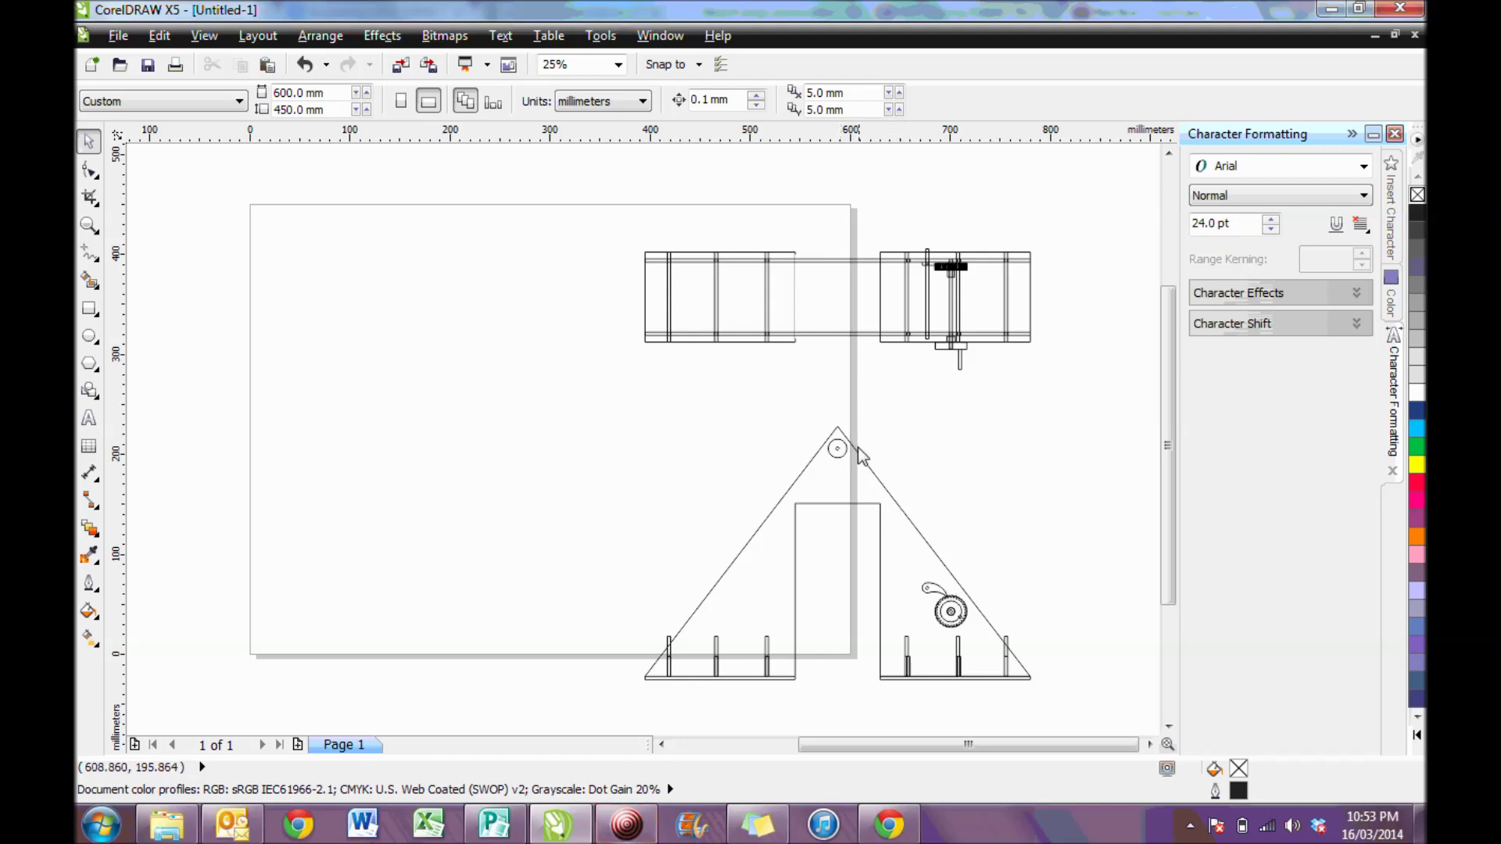
pyautogui.scroll(2, 862, 455)
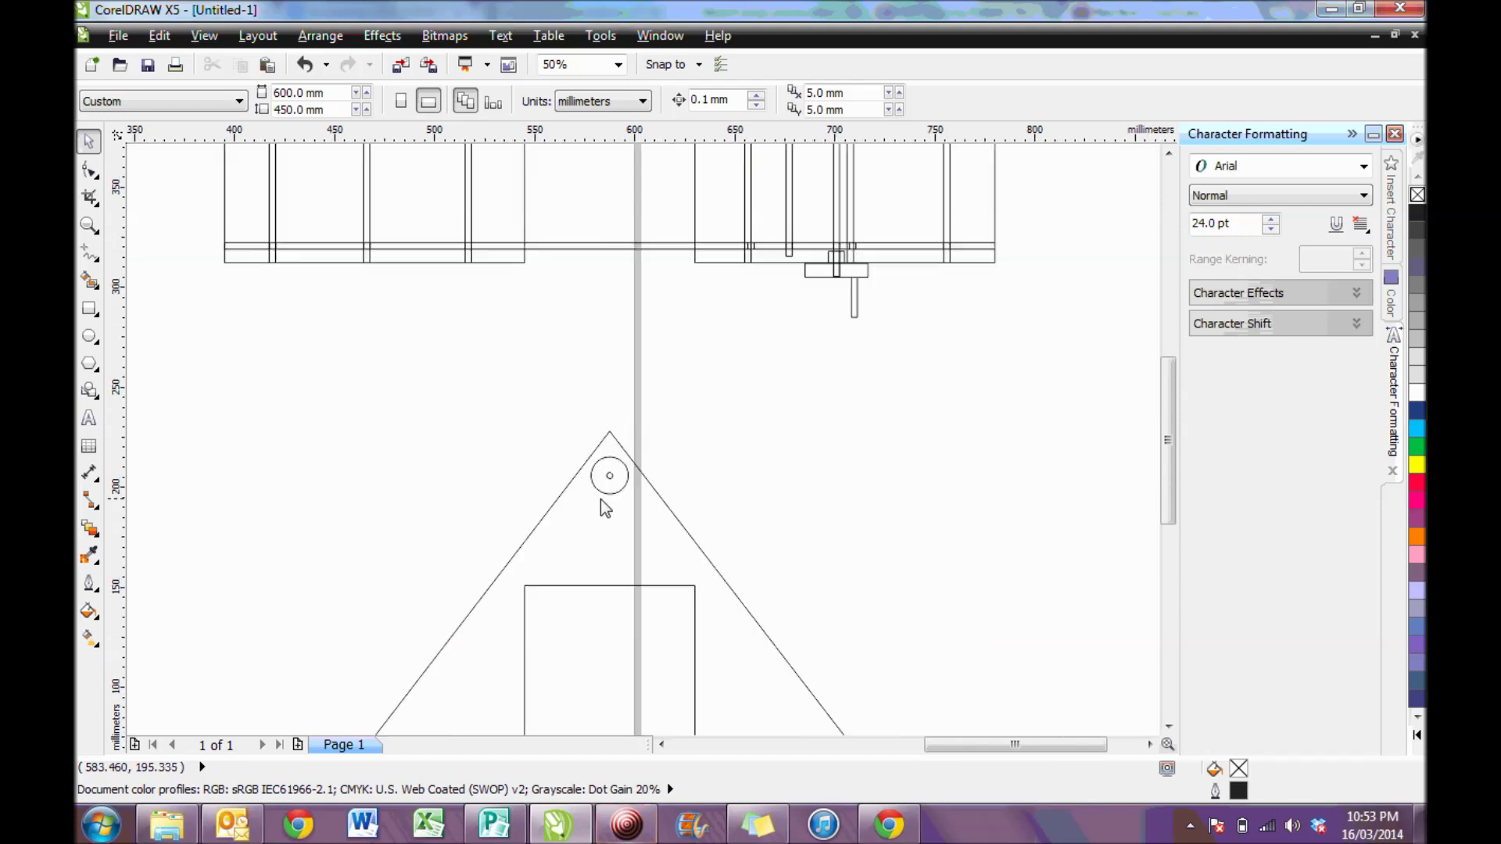
pyautogui.scroll(-2, 606, 509)
pyautogui.scroll(2, 719, 727)
pyautogui.scroll(4, 720, 727)
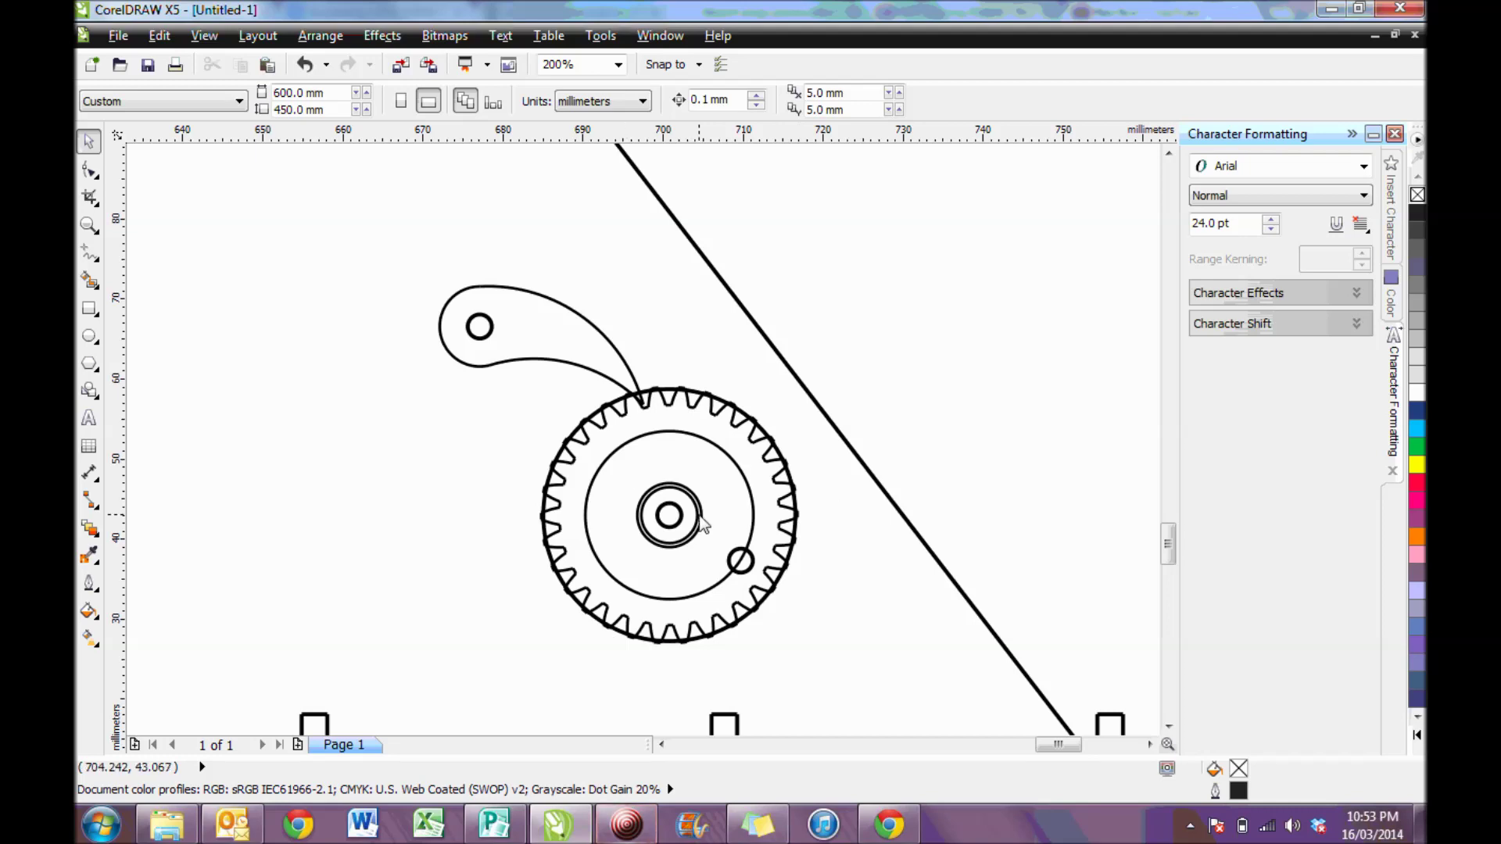
pyautogui.scroll(-6, 702, 523)
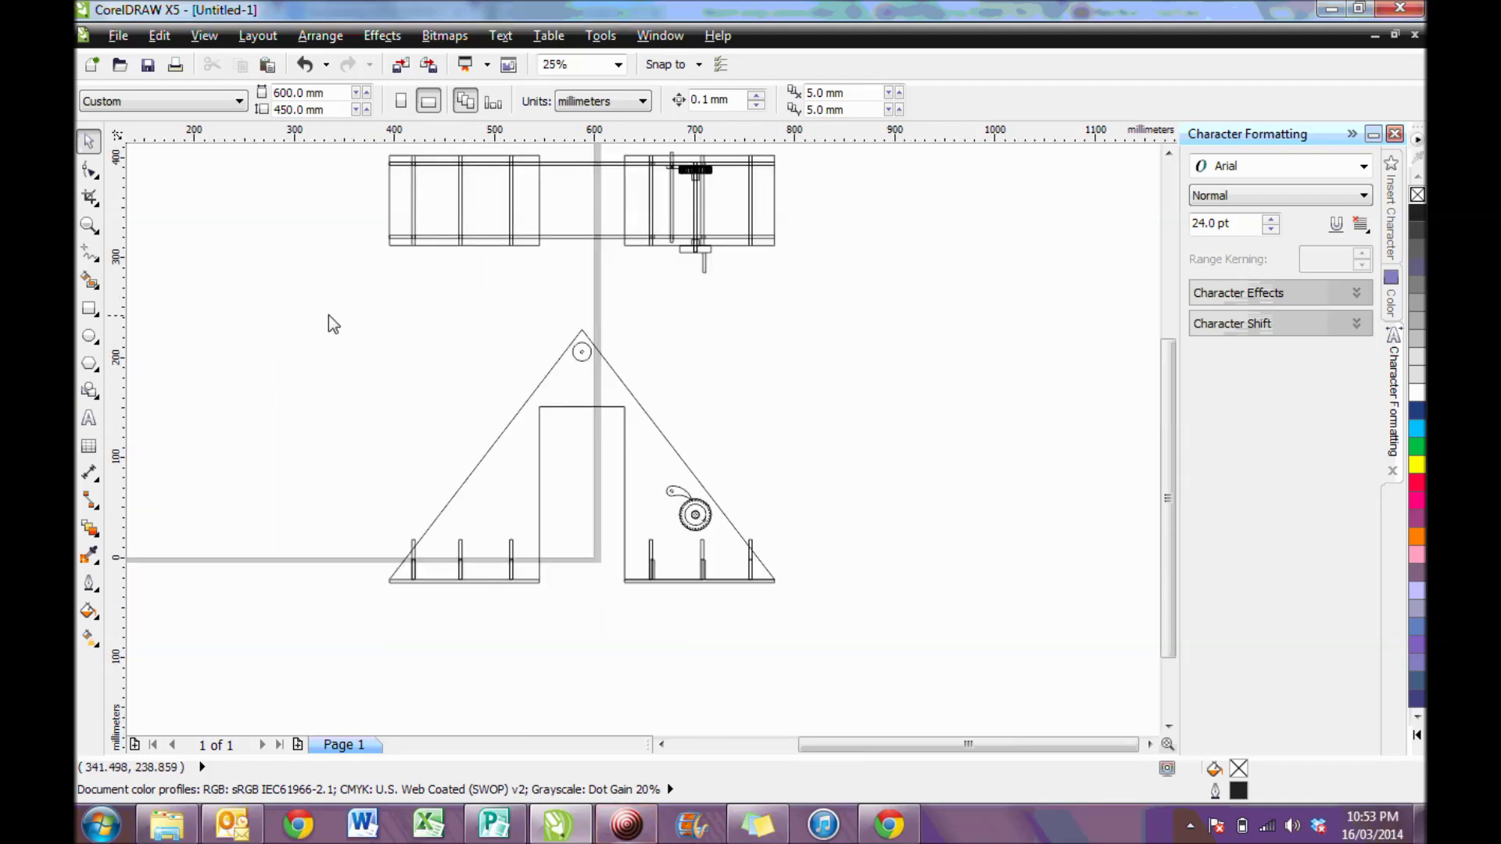
# Step: Drag a copy of the triangular side panel to the right and select the copy
pyautogui.moveTo(329, 317); pyautogui.dragTo(814, 637)
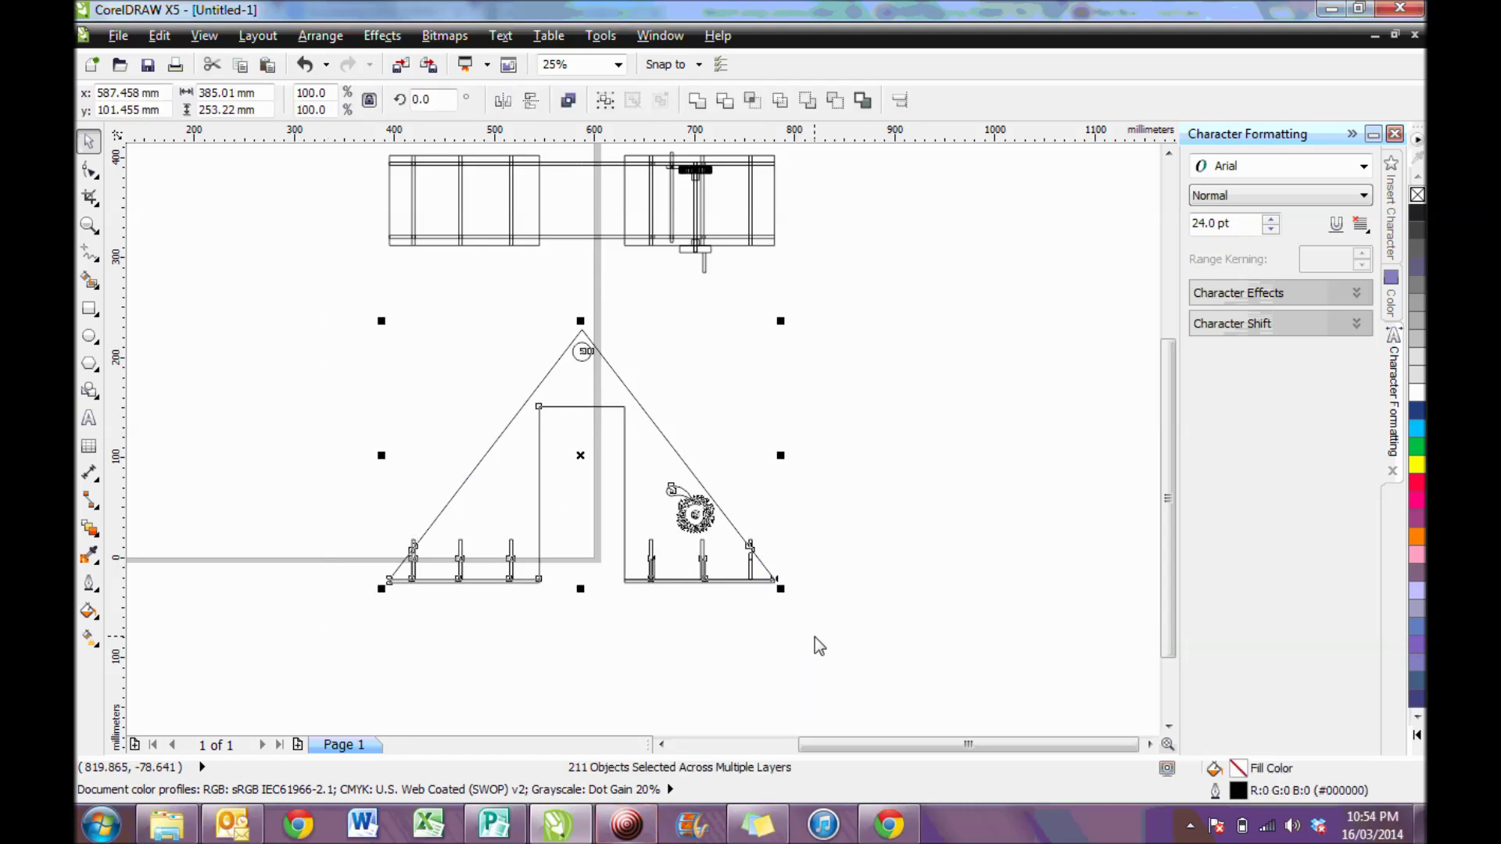
pyautogui.moveTo(588, 457); pyautogui.dragTo(941, 332)
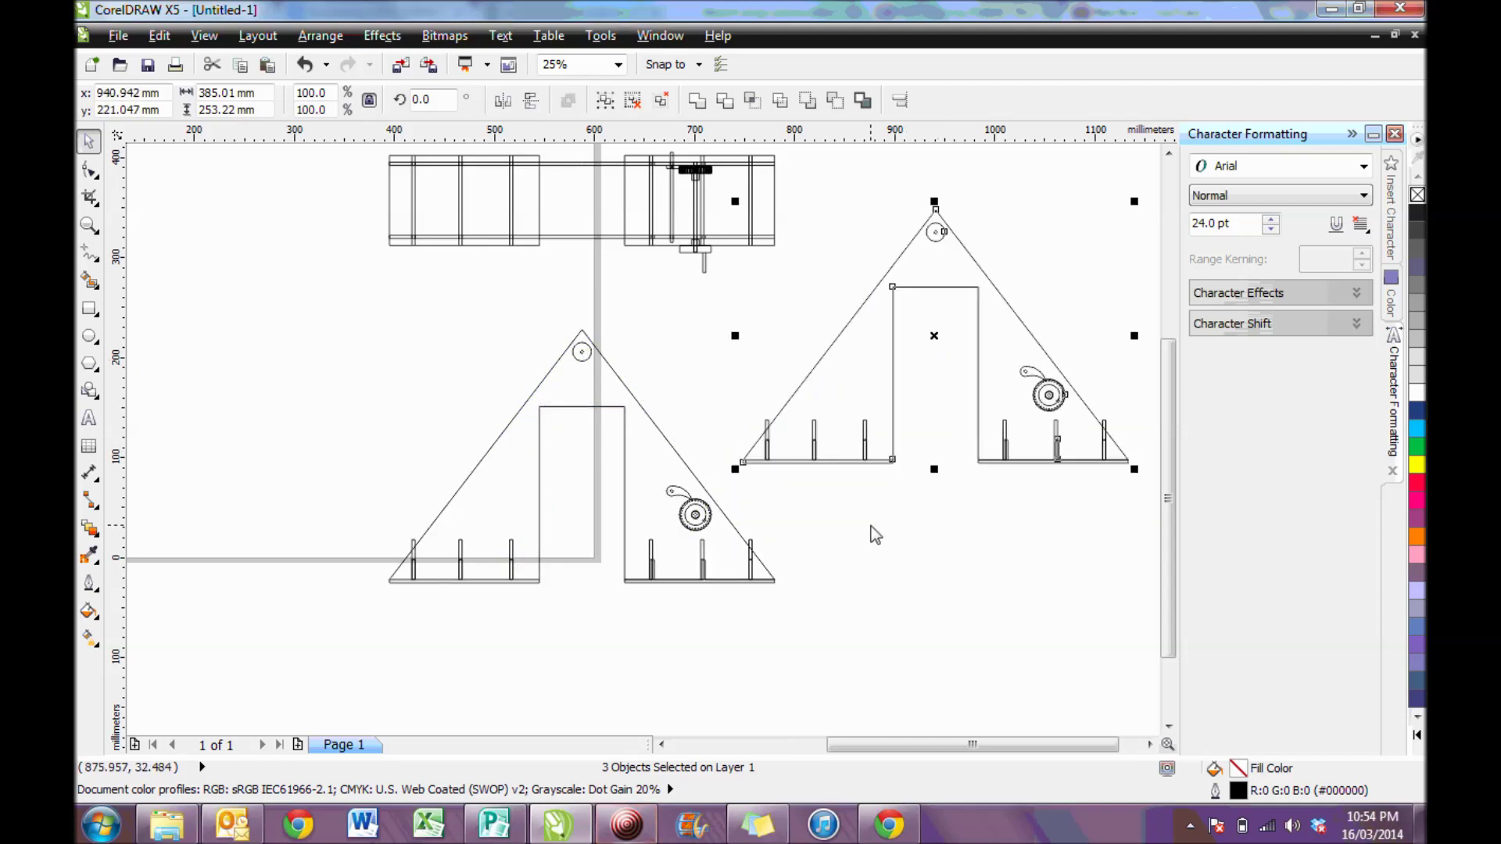
pyautogui.click(916, 515)
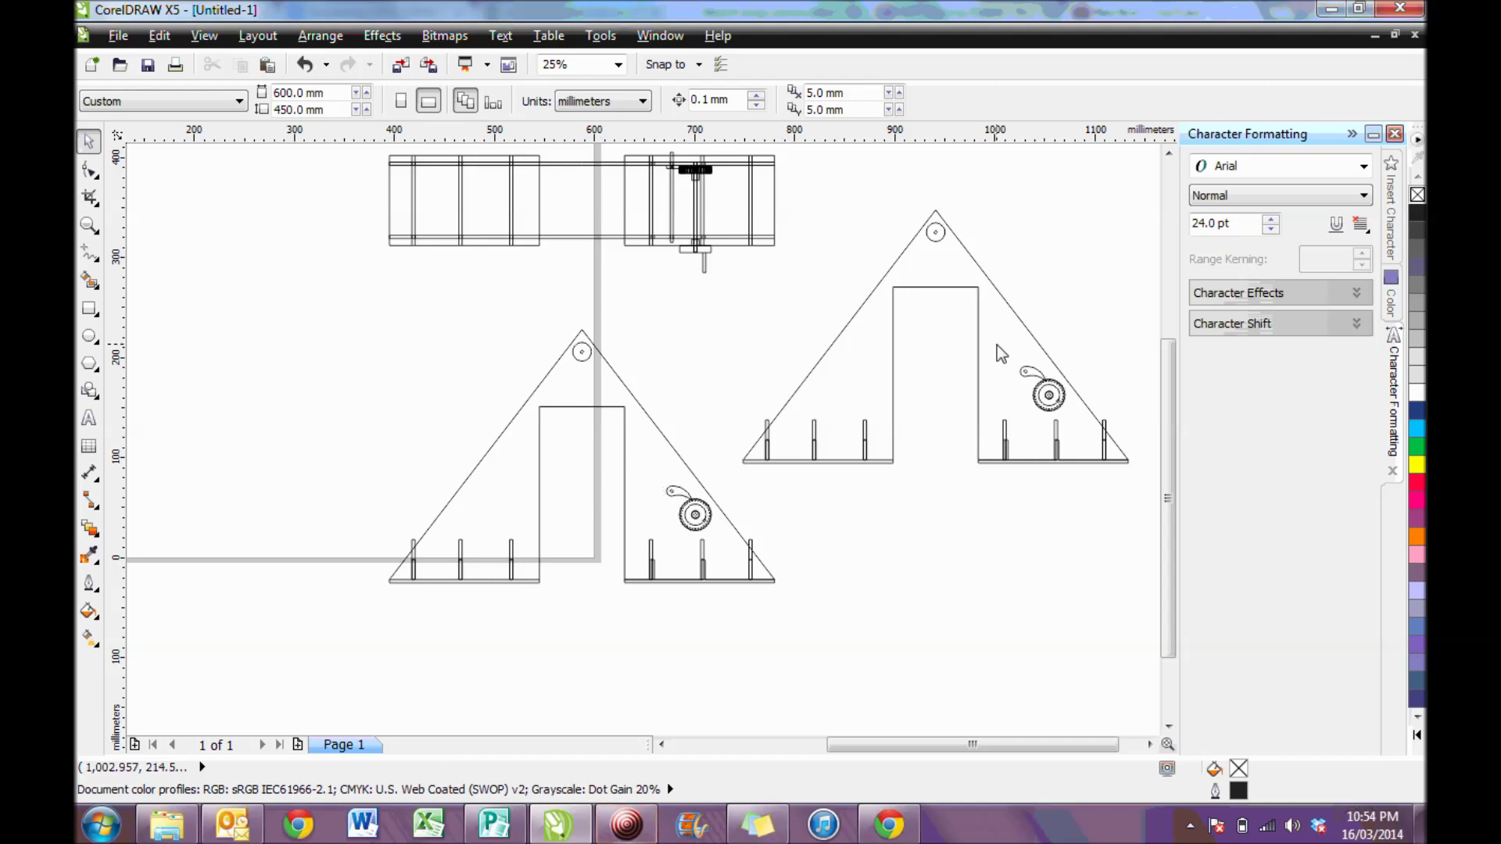
pyautogui.click(961, 289)
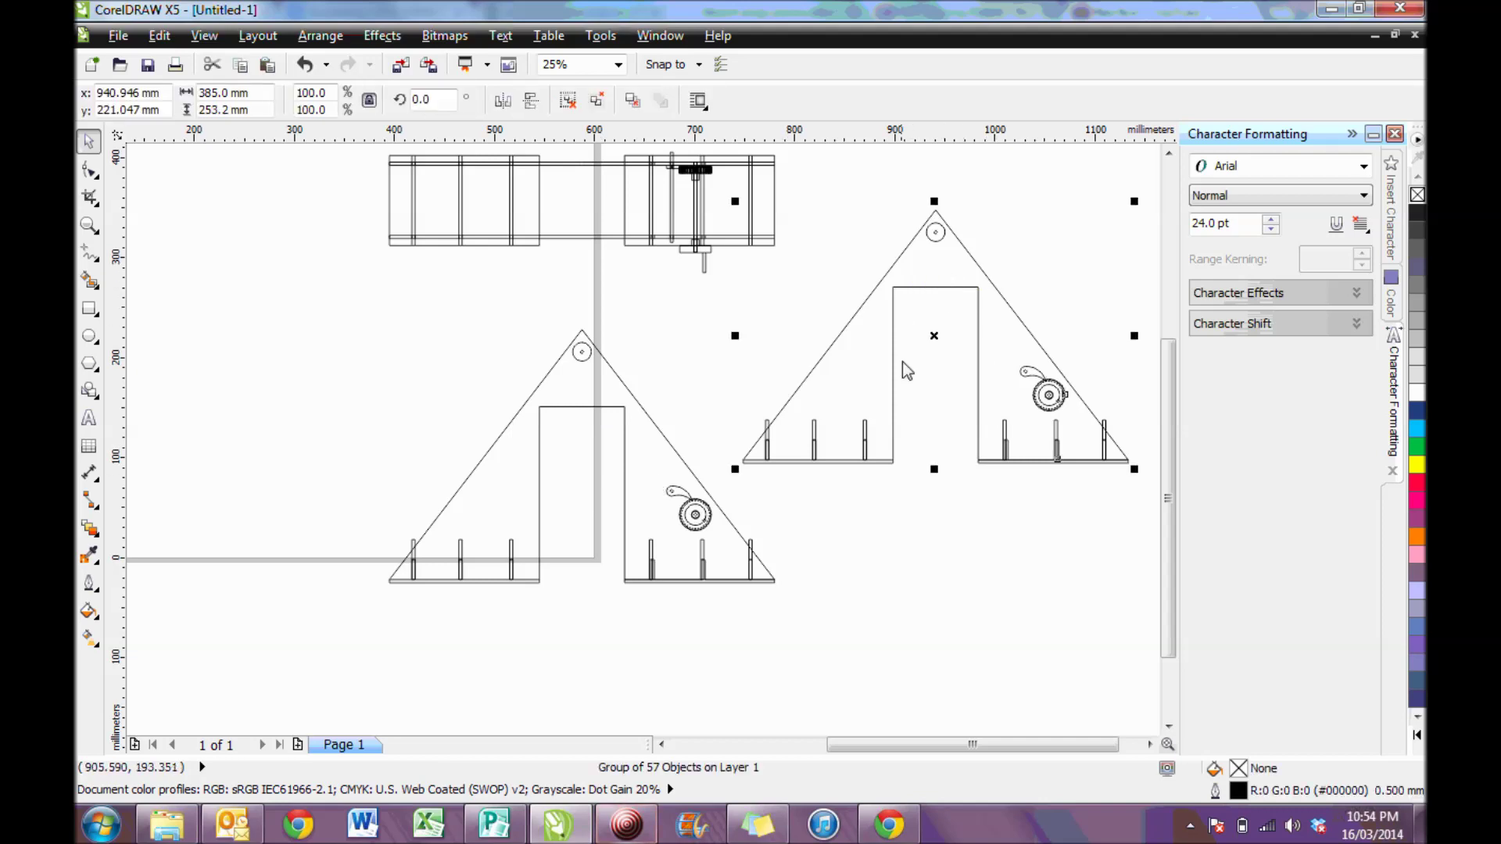
# Step: Ungroup the copy and delete its crossbar, left-half lines and notch-side lines
pyautogui.click(569, 100)
pyautogui.click(868, 214)
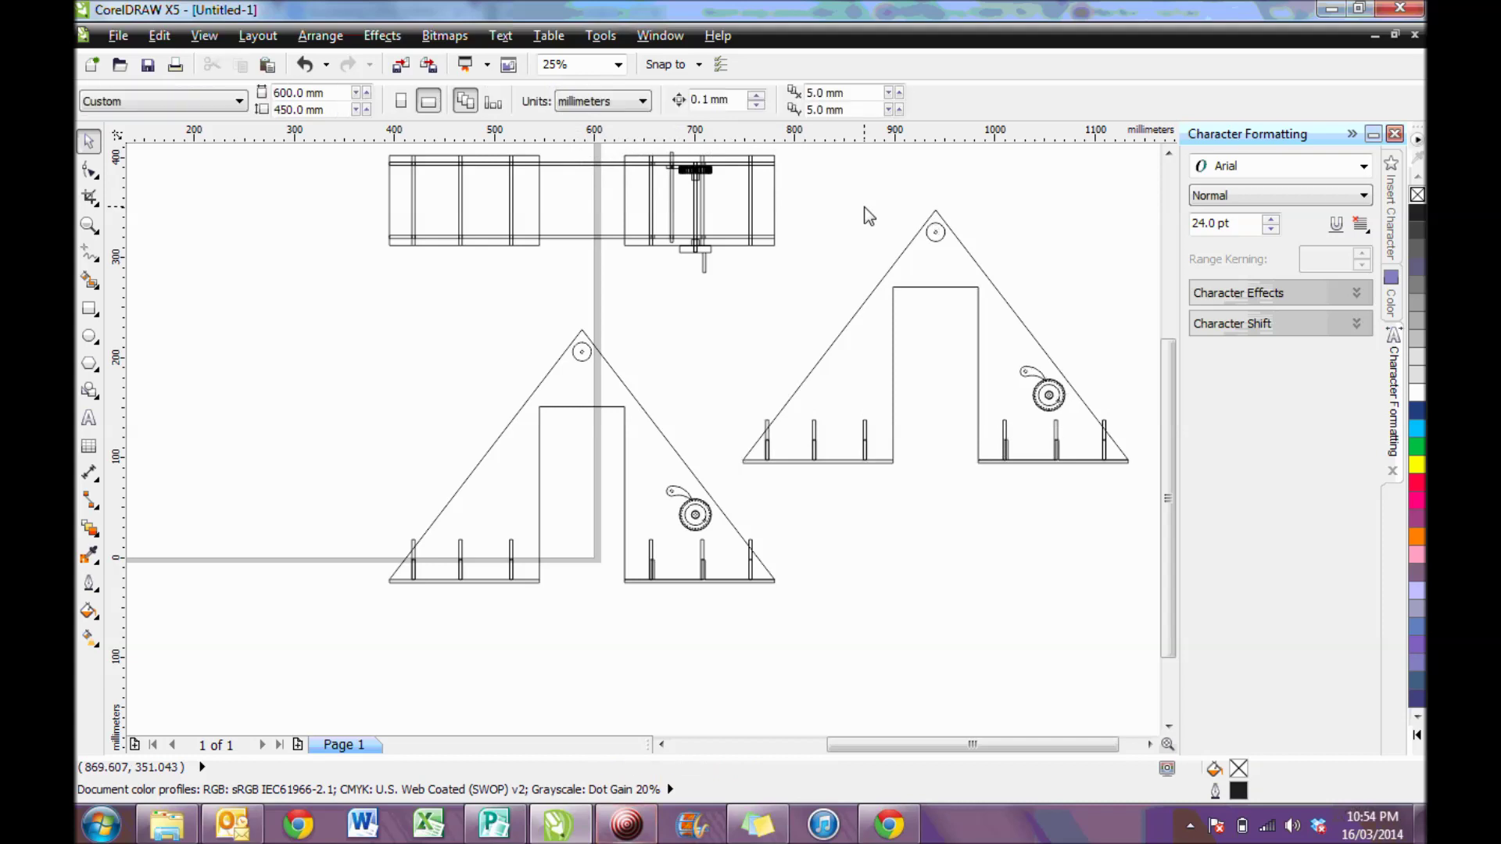
pyautogui.click(925, 288)
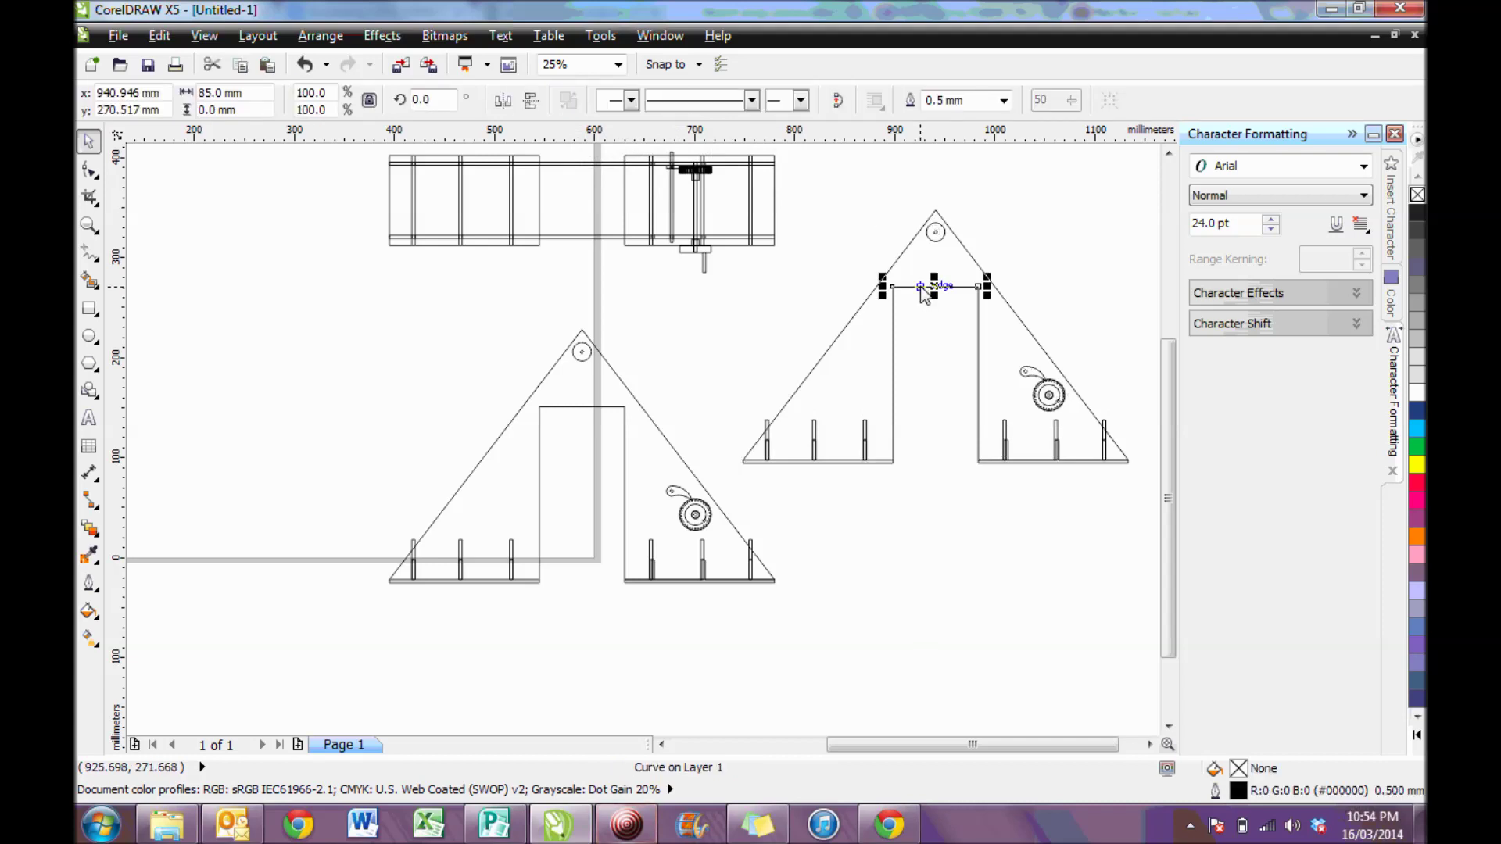
pyautogui.press('Delete')
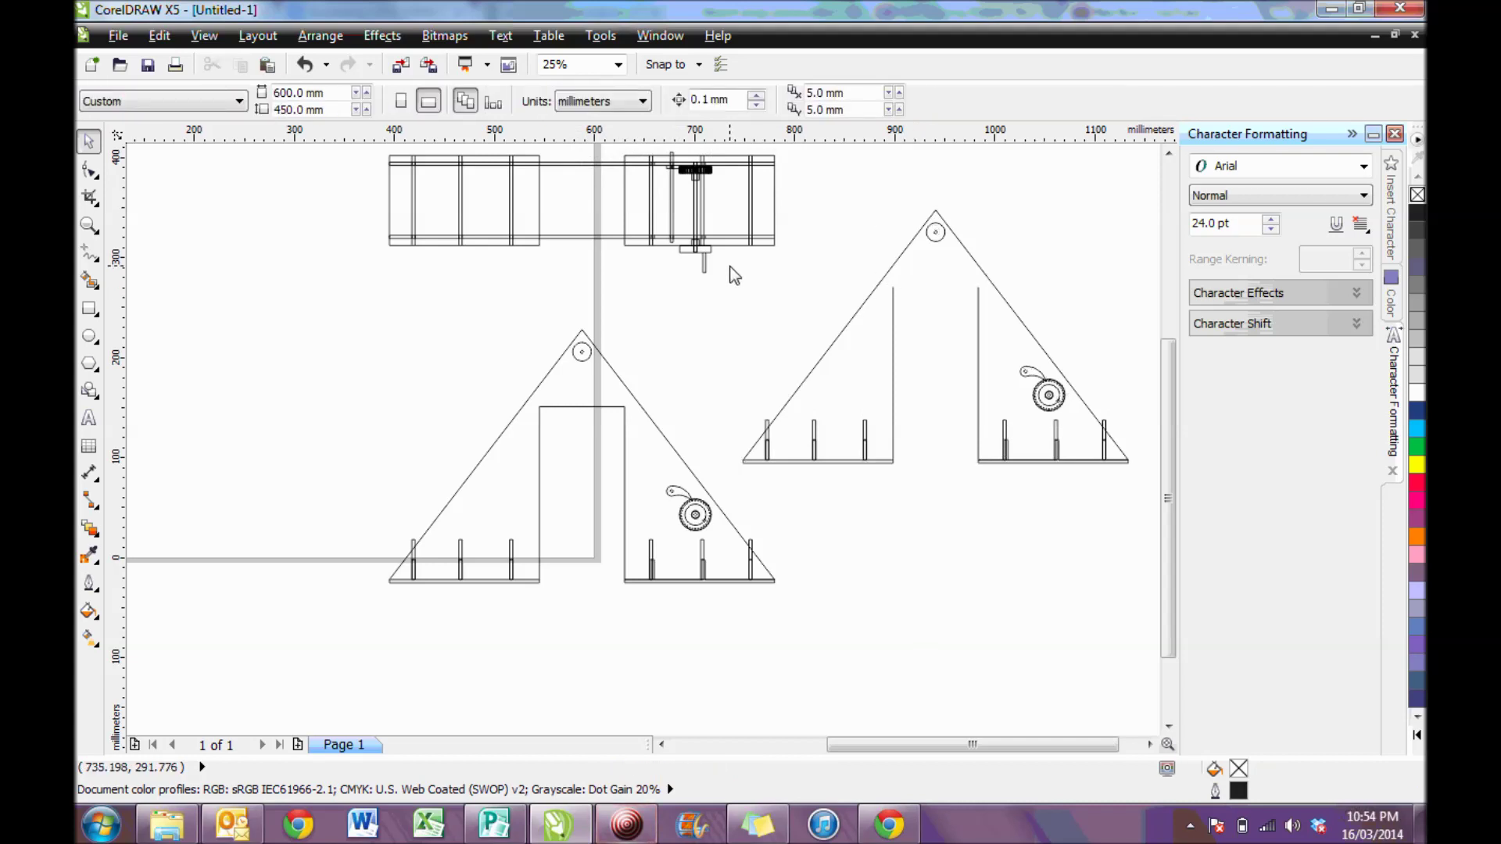
pyautogui.moveTo(722, 265); pyautogui.dragTo(929, 476)
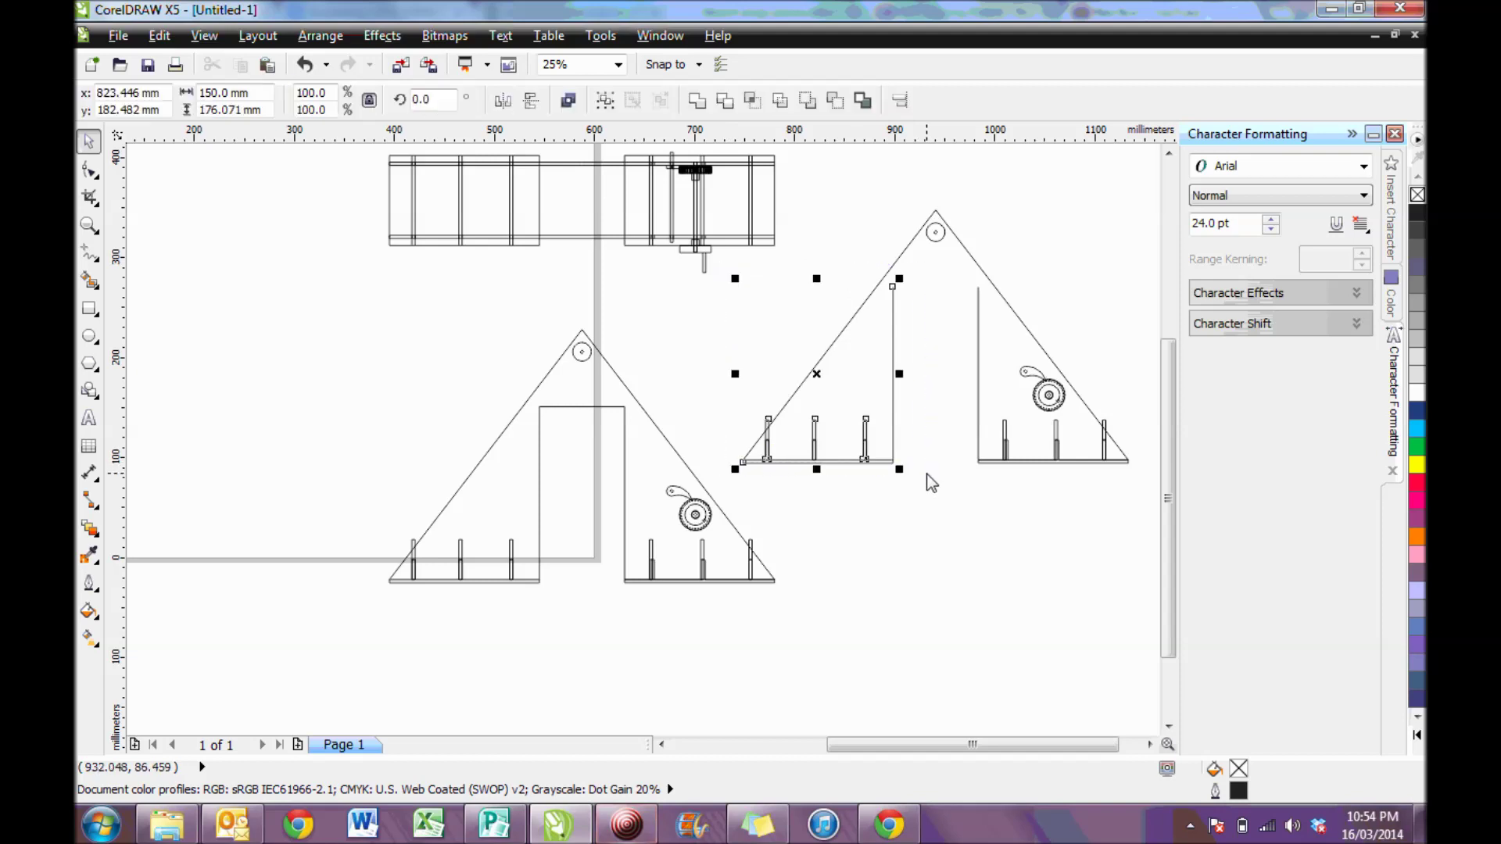
pyautogui.press('Delete')
pyautogui.moveTo(958, 281); pyautogui.dragTo(1019, 512)
pyautogui.press('Delete')
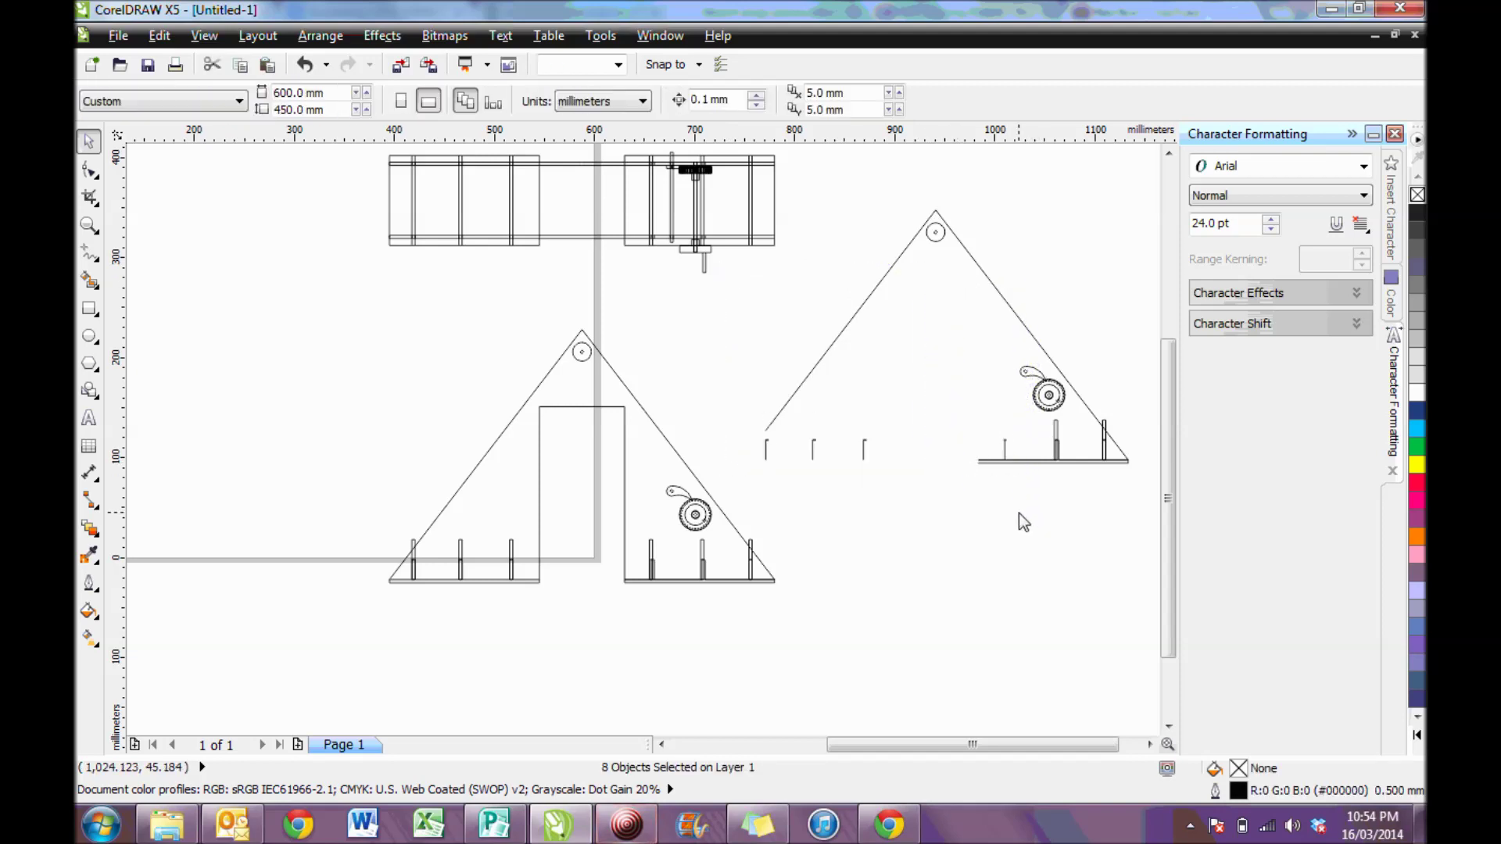
# Step: Ungroup the 150-object detail group and delete the triangle's left edge
pyautogui.click(1019, 512)
pyautogui.moveTo(737, 393); pyautogui.dragTo(893, 486)
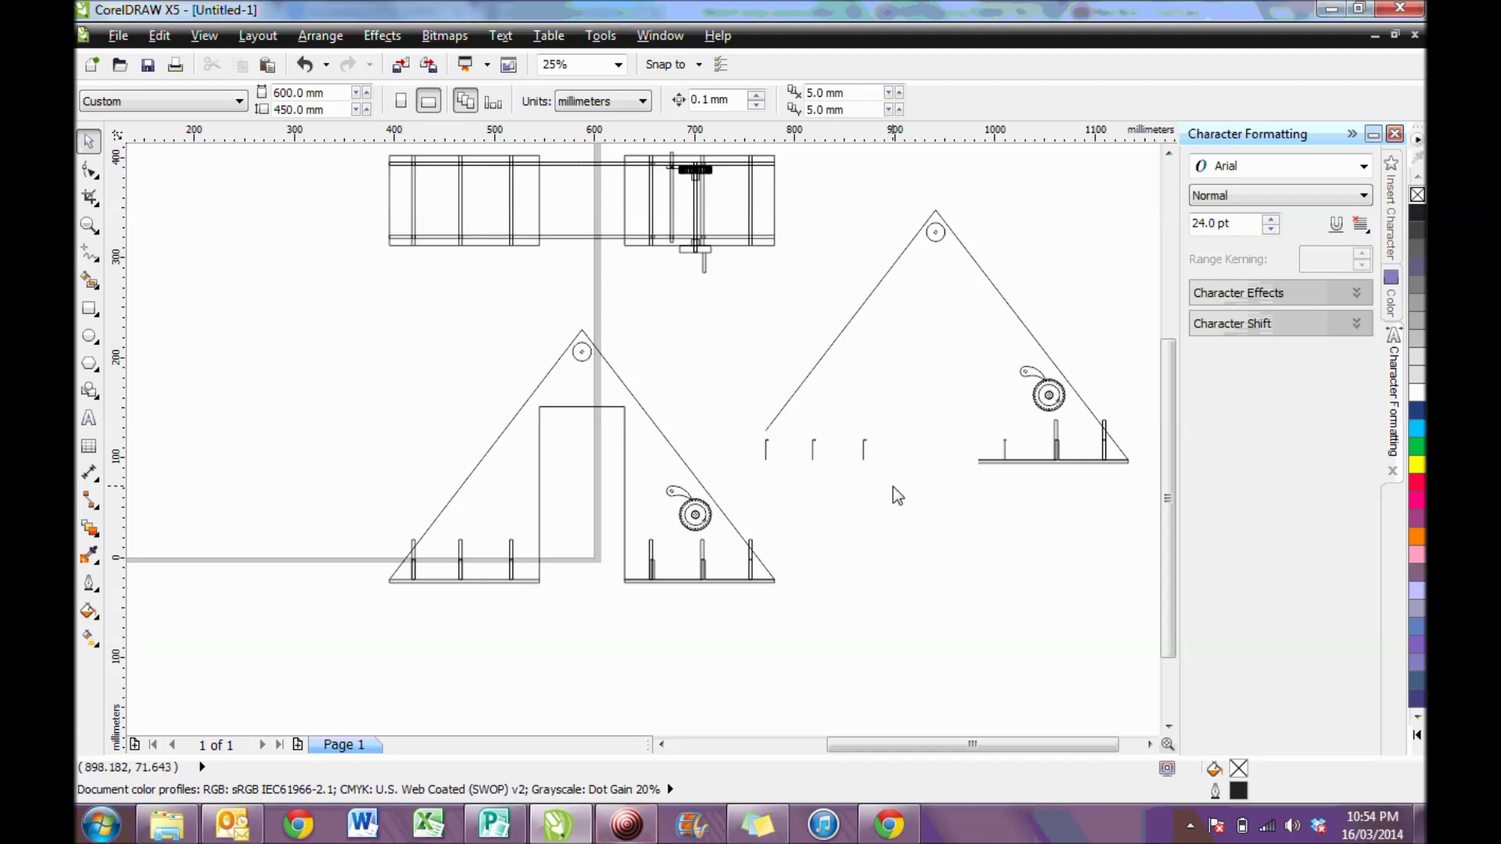
pyautogui.click(864, 452)
pyautogui.press('Delete')
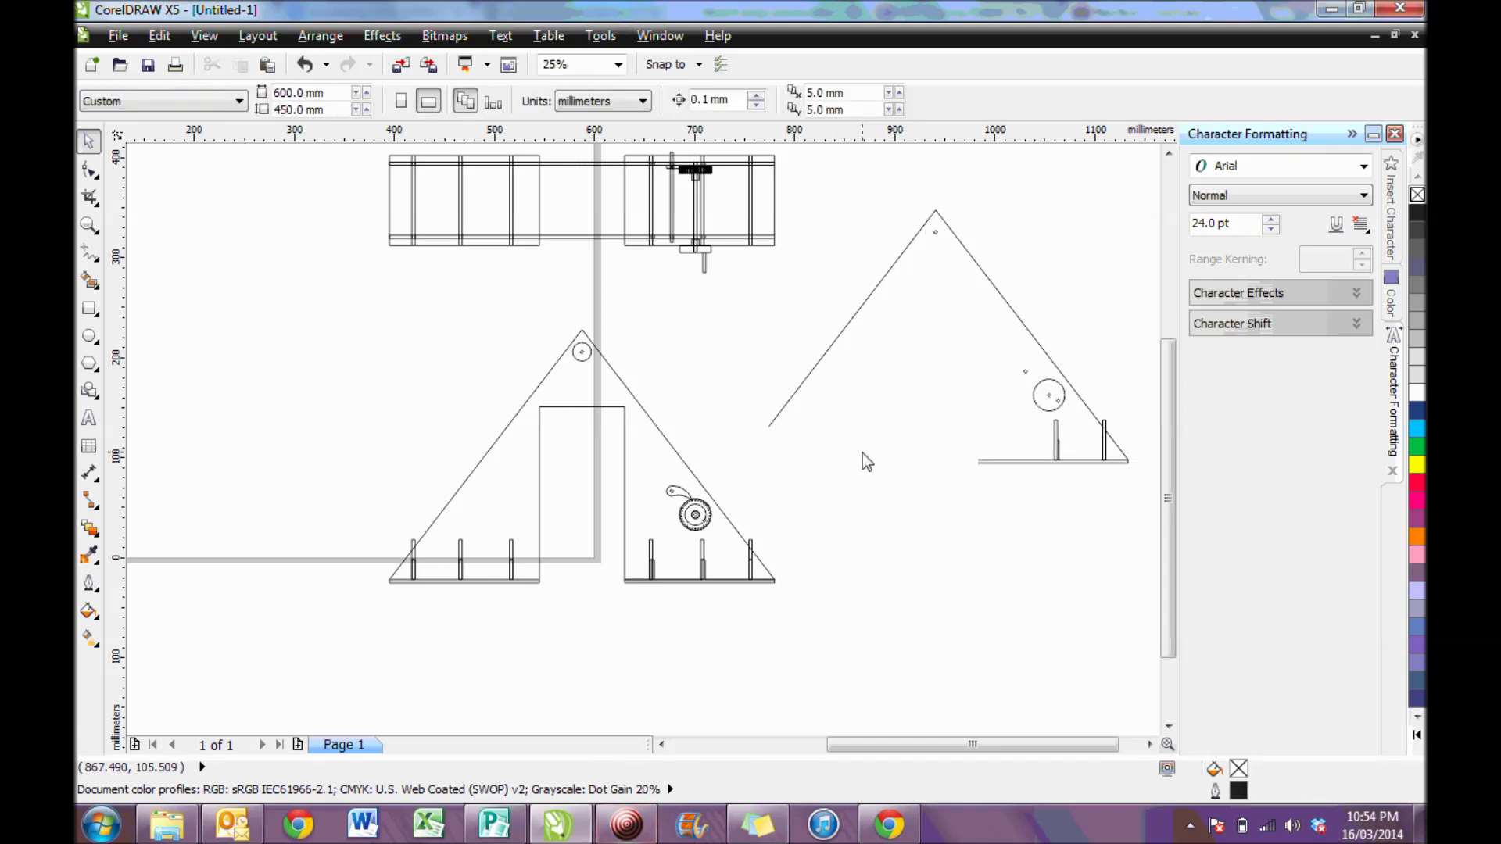
pyautogui.hotkey('ctrl', 'z')
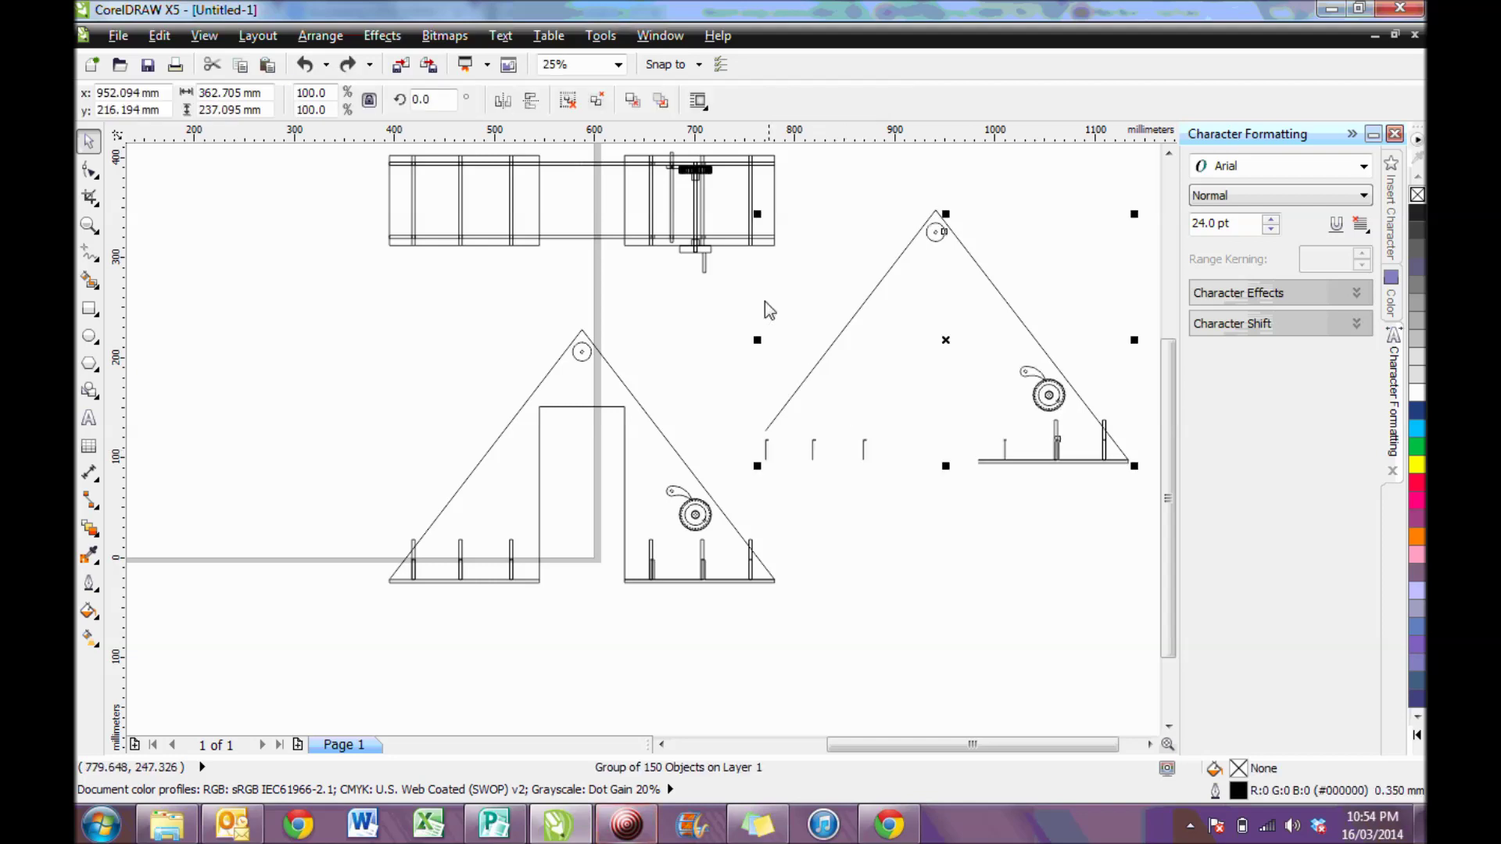
pyautogui.click(568, 101)
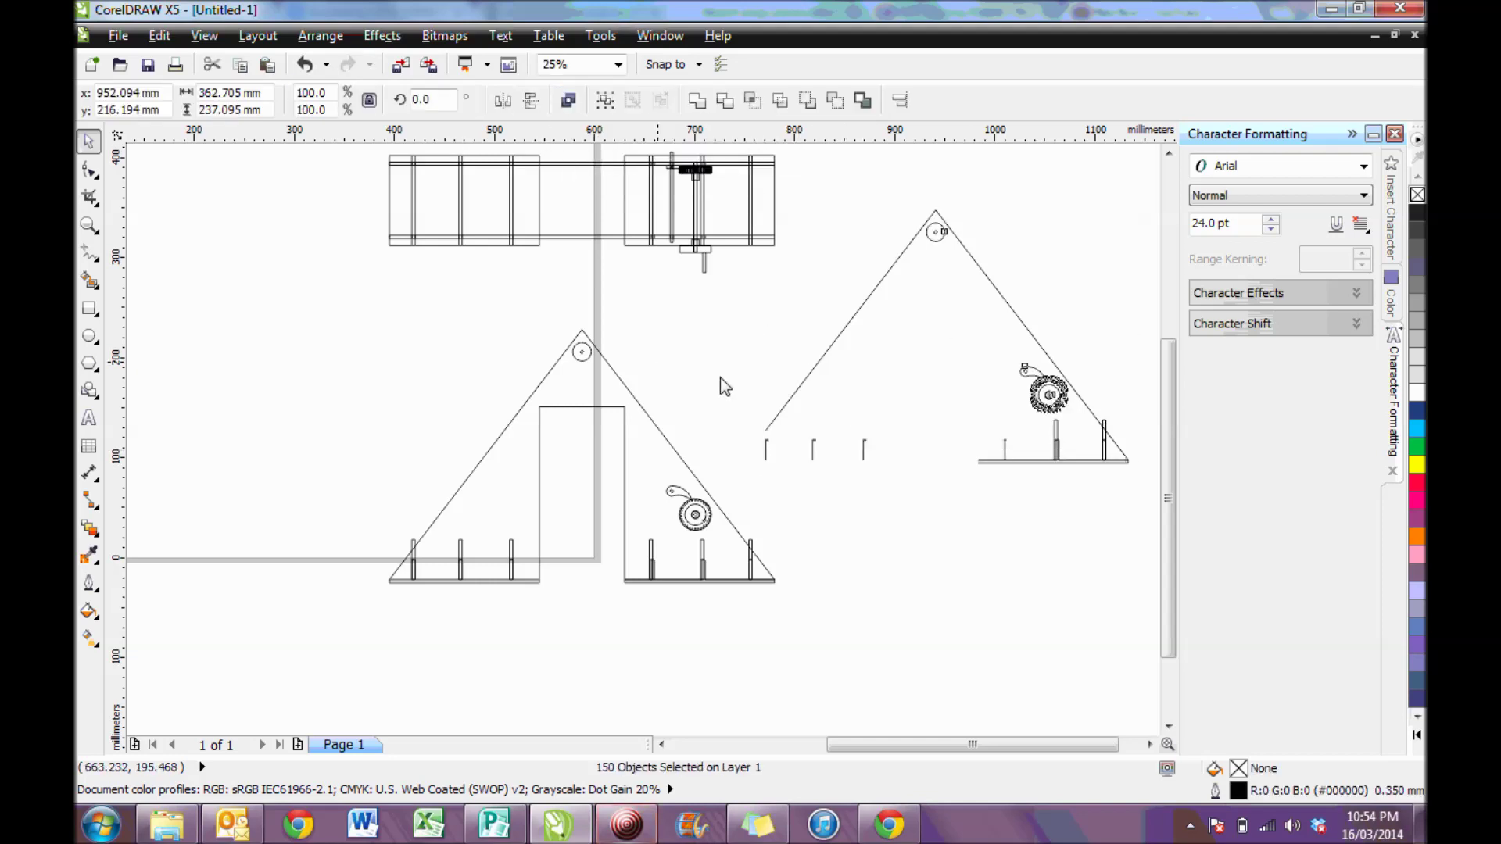
pyautogui.click(800, 387)
pyautogui.press('Delete')
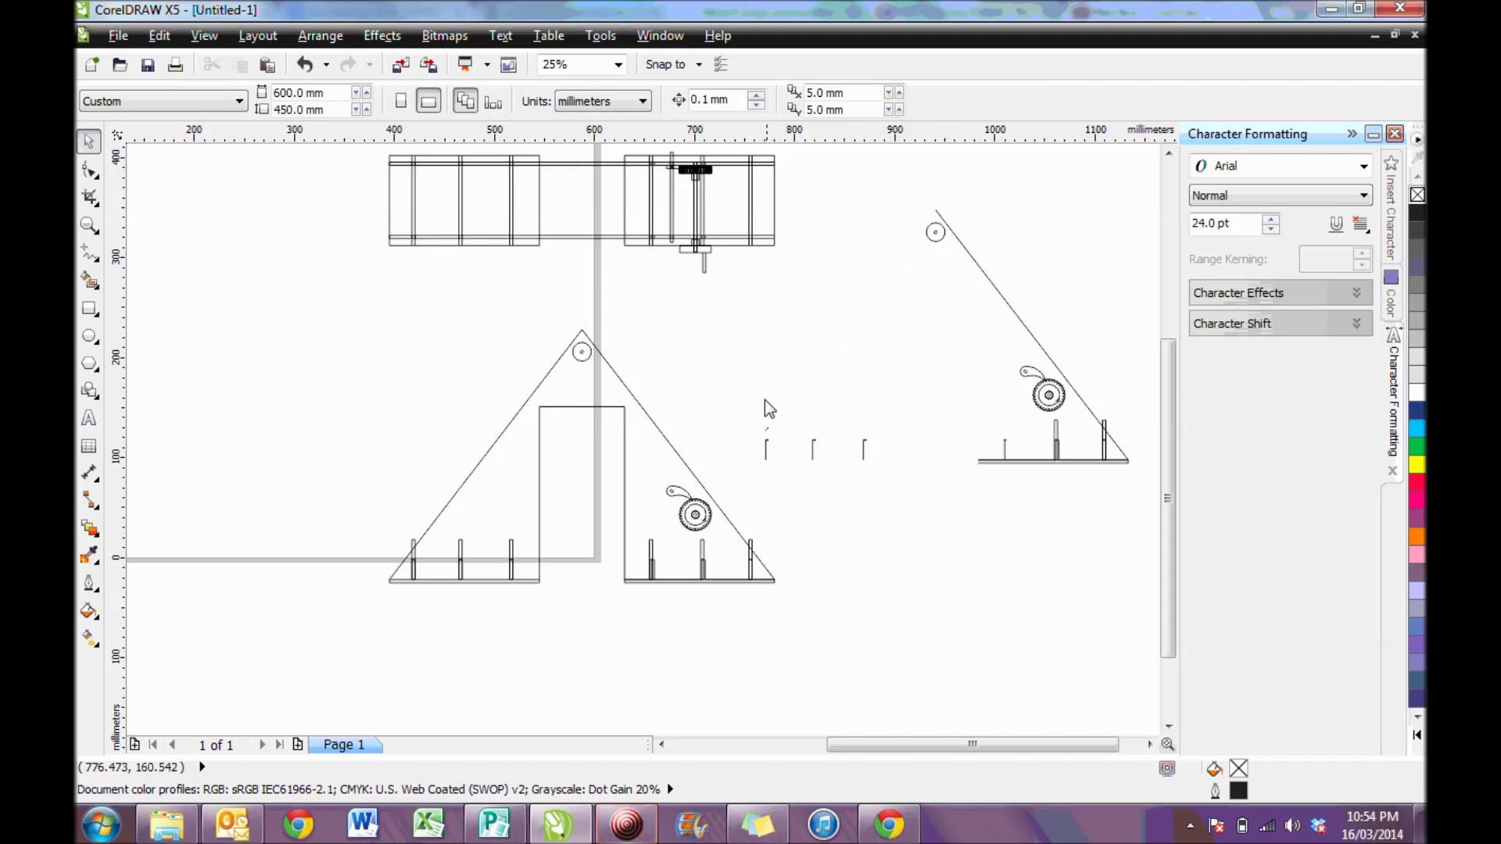
# Step: Delete the copy's base line, posts and remaining diagonal edge
pyautogui.moveTo(737, 413); pyautogui.dragTo(1041, 510)
pyautogui.press('Delete')
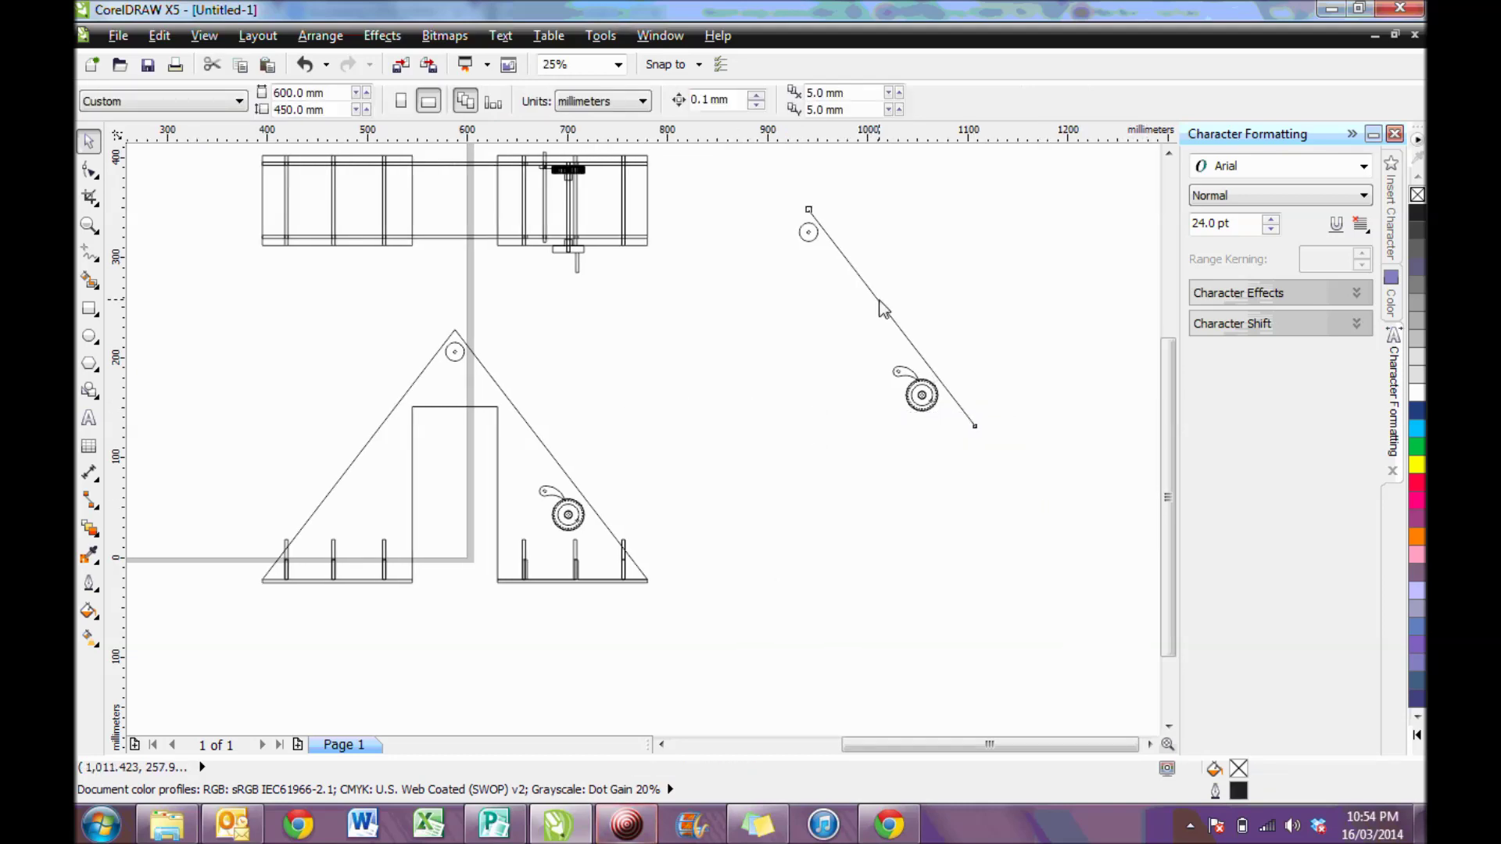
pyautogui.click(883, 309)
pyautogui.press('Delete')
# Step: Group the small pulley circle with its centre hole and move it down-left
pyautogui.scroll(3, 813, 201)
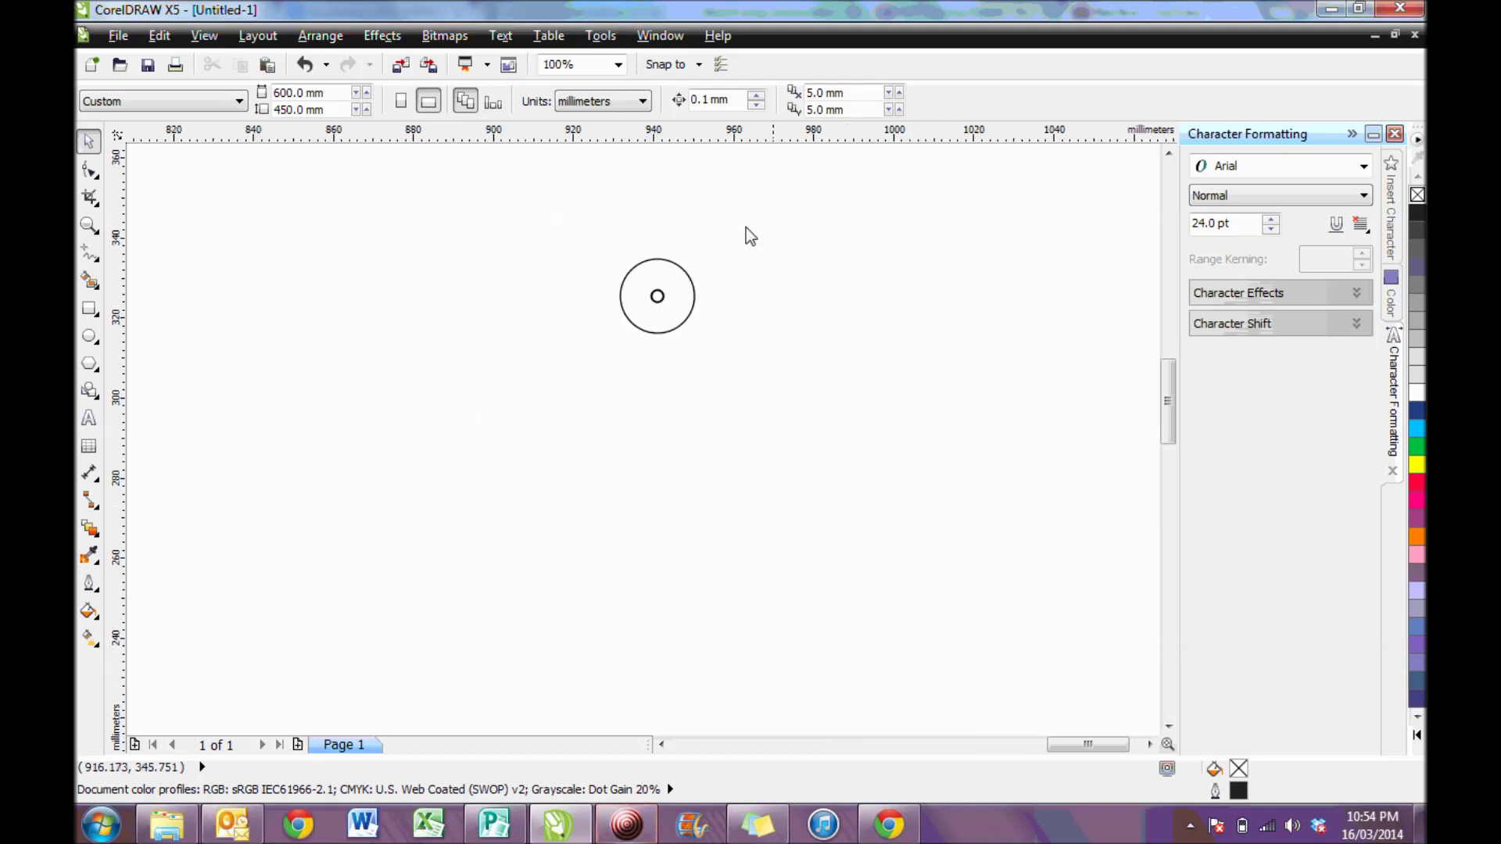
pyautogui.moveTo(574, 233); pyautogui.dragTo(755, 404)
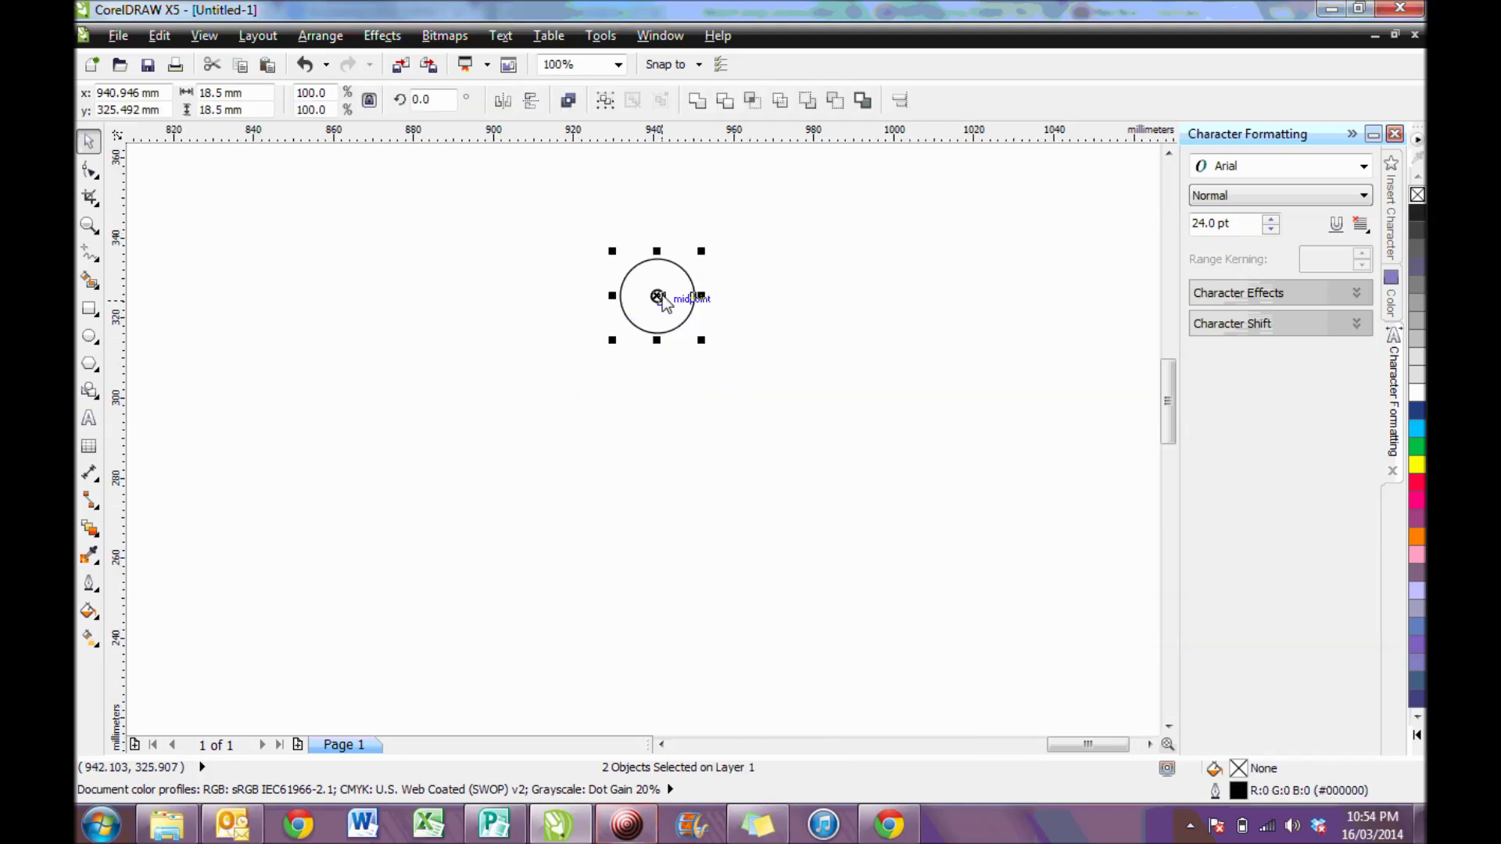
pyautogui.click(611, 102)
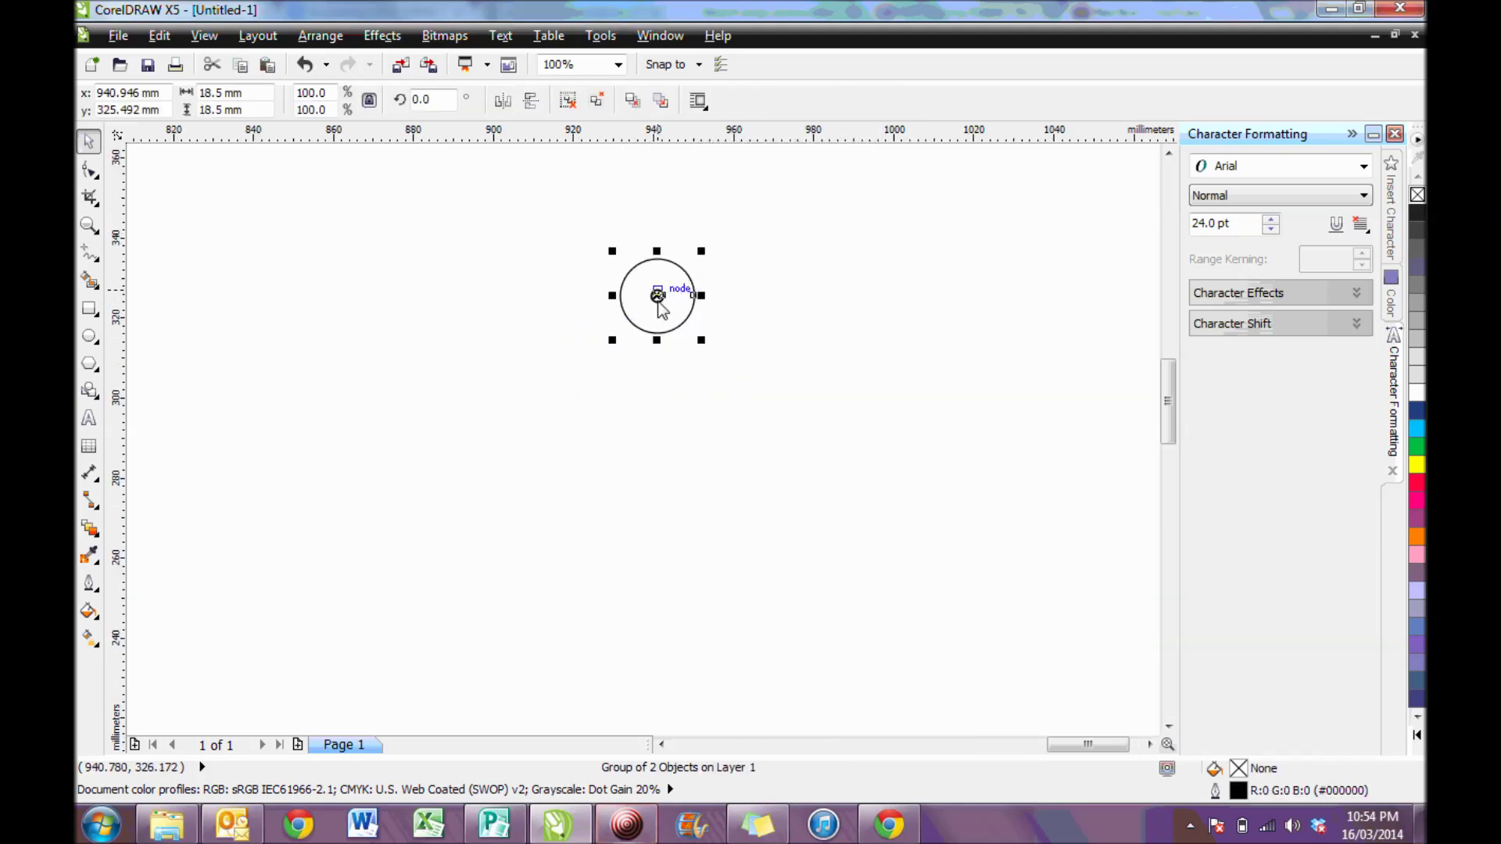
pyautogui.moveTo(656, 315); pyautogui.dragTo(256, 539)
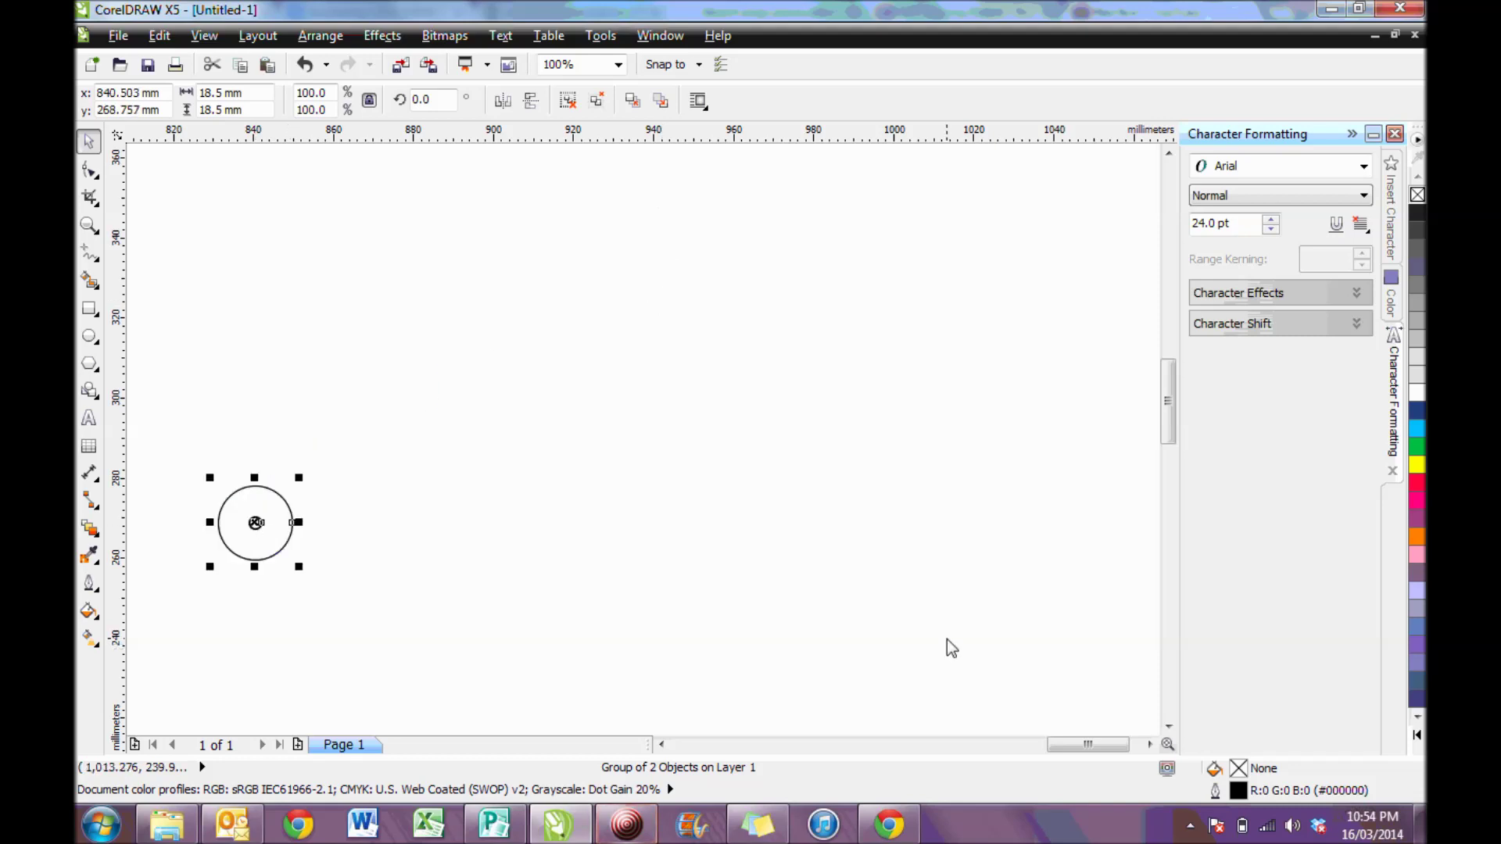
pyautogui.scroll(-5, 946, 639)
pyautogui.scroll(5, 981, 708)
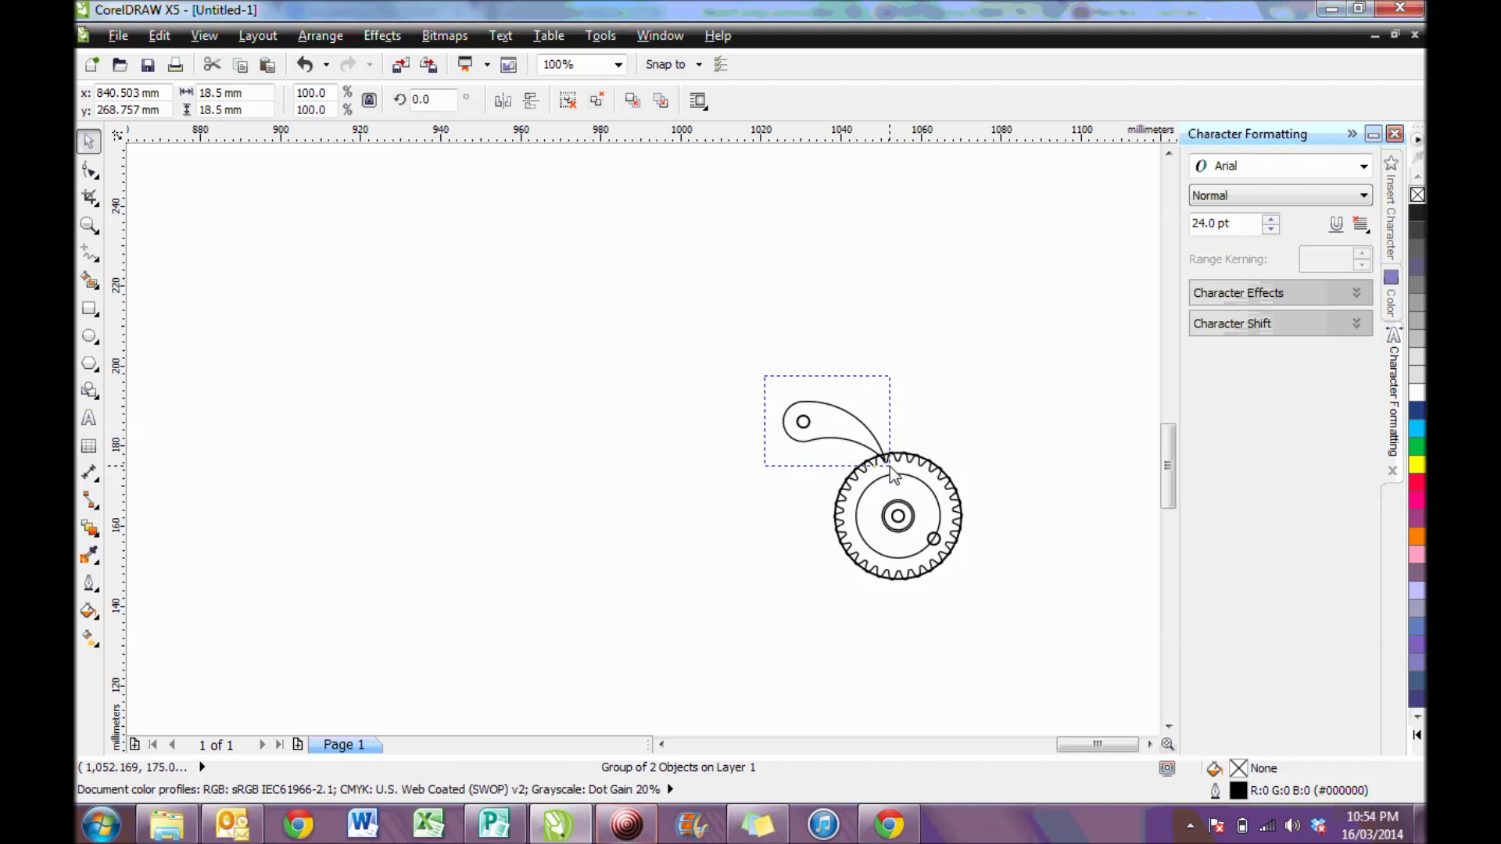
# Step: Move the cam lever's arc, outer curve and small circle up-left, clear of the gear
pyautogui.click(874, 469)
pyautogui.scroll(2, 879, 467)
pyautogui.scroll(2, 884, 467)
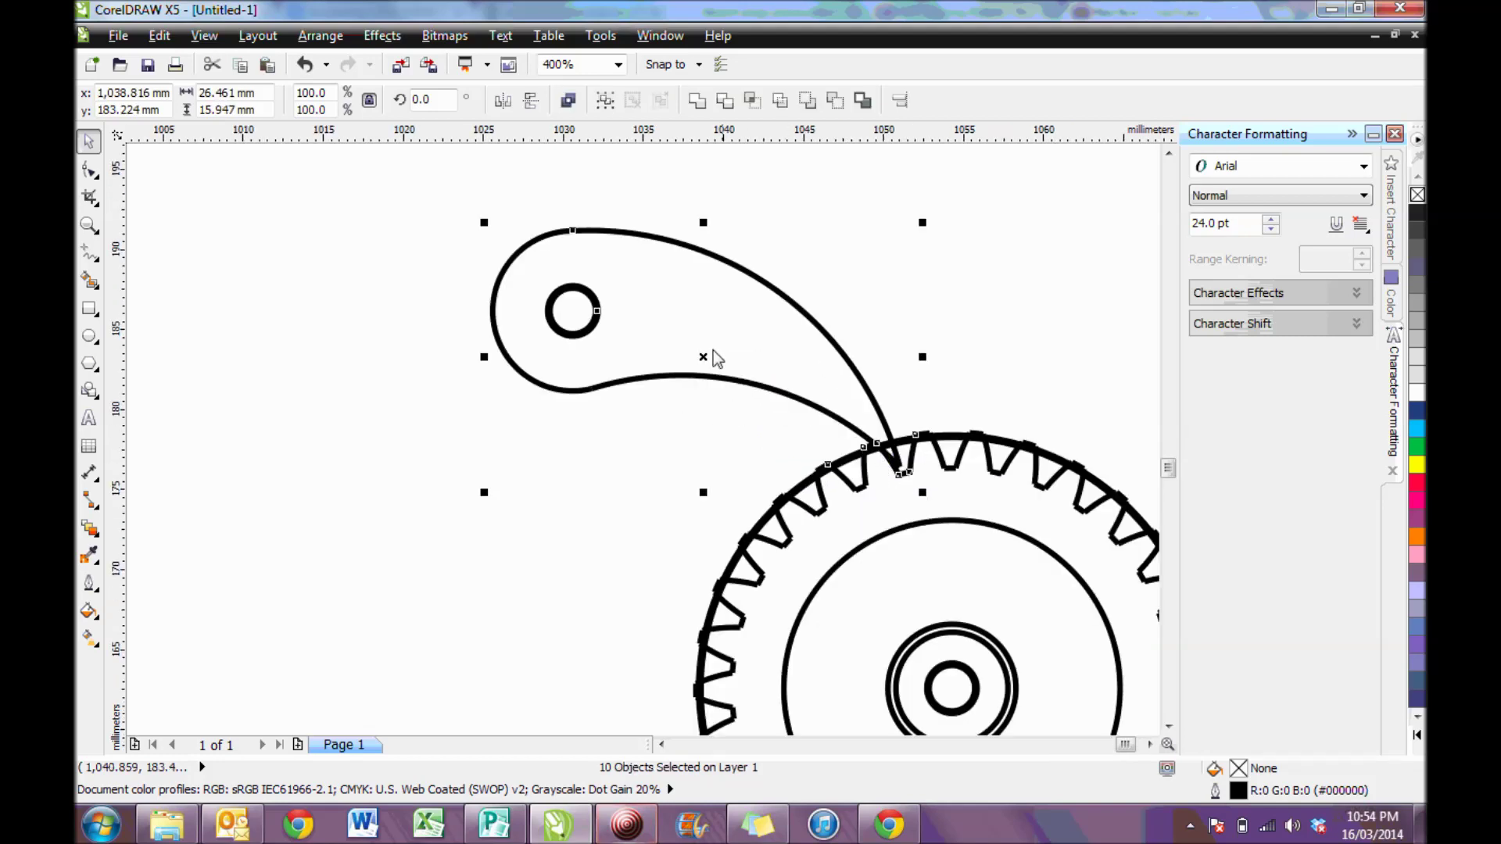
pyautogui.moveTo(579, 313); pyautogui.dragTo(424, 300)
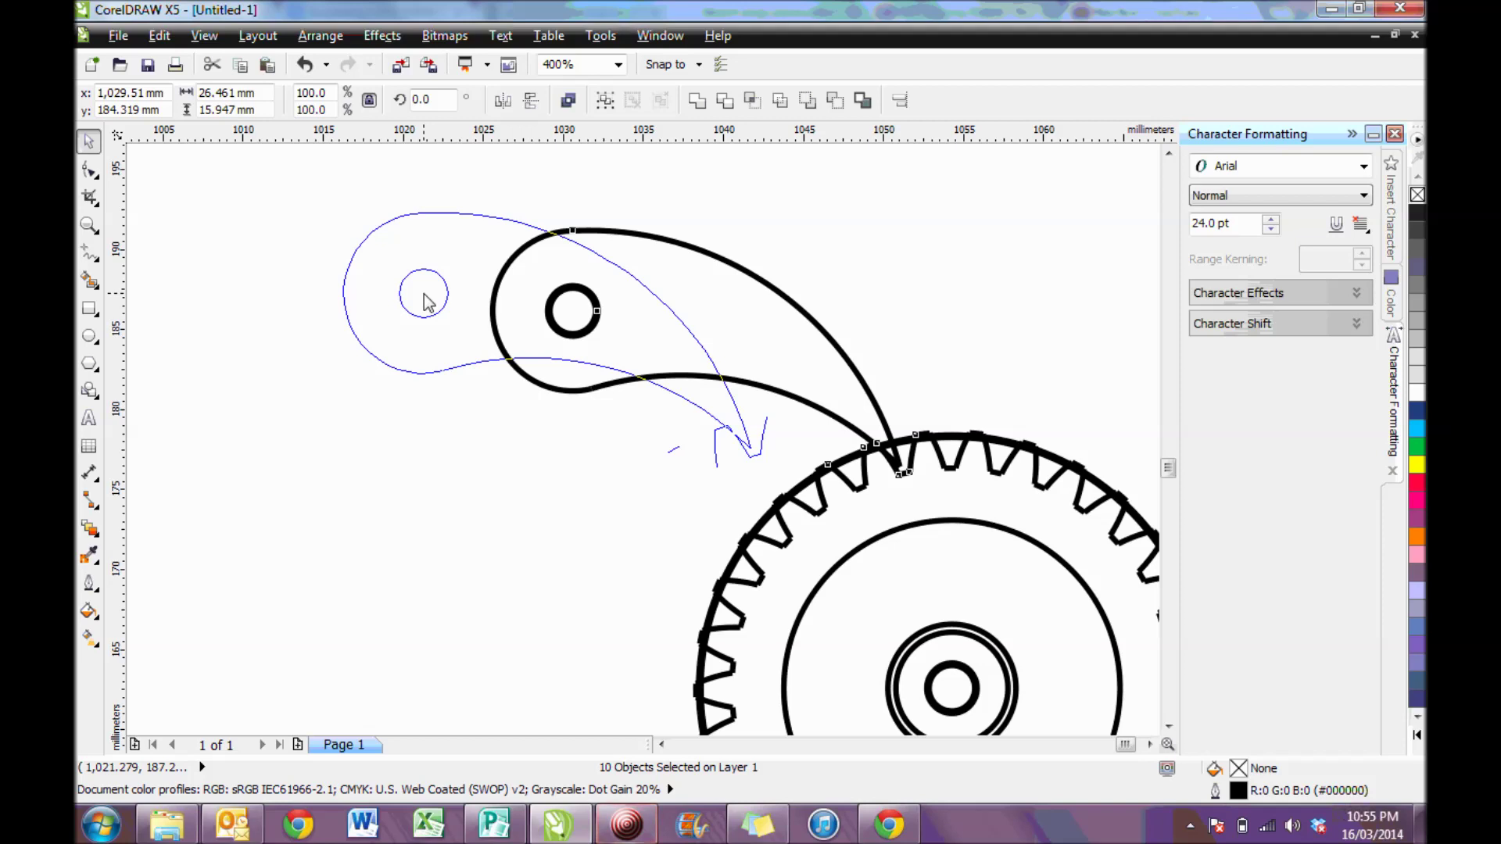
pyautogui.moveTo(423, 295); pyautogui.dragTo(424, 295)
pyautogui.hotkey('ctrl', 'z')
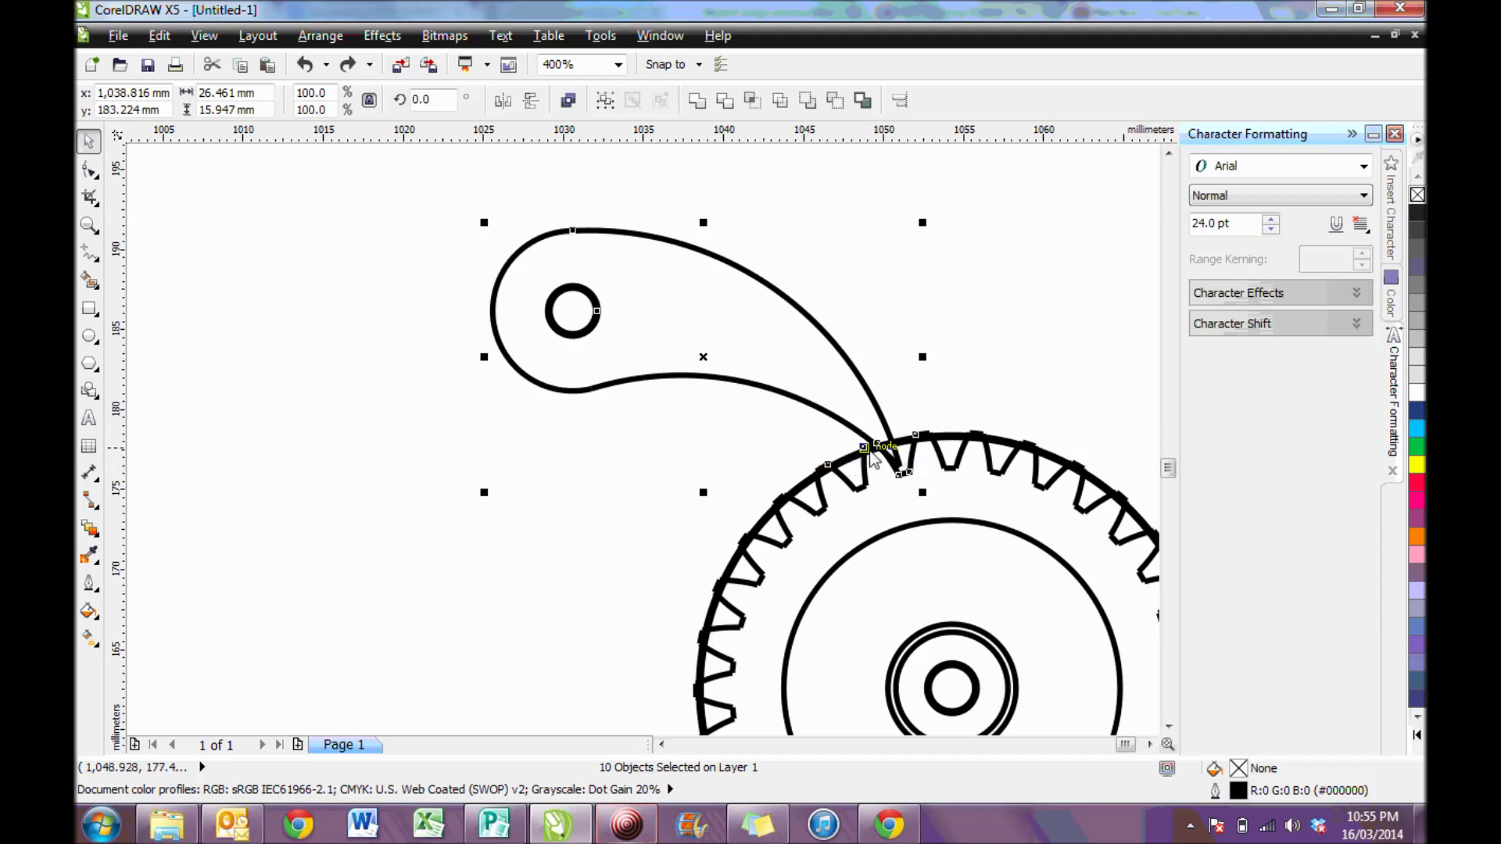
pyautogui.click(880, 458)
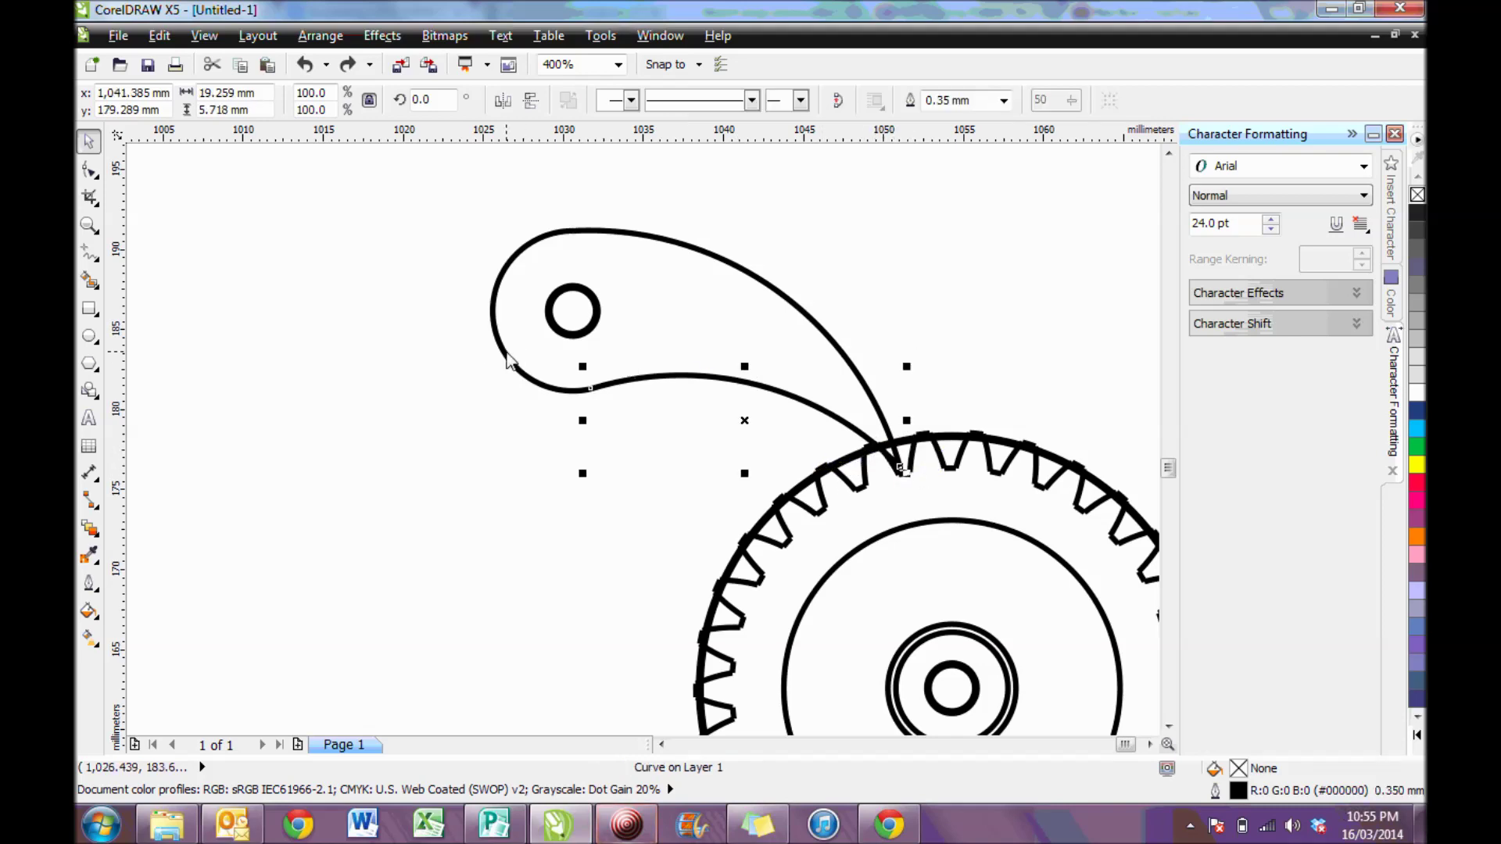
pyautogui.keyDown('shift'); pyautogui.click(504, 361); pyautogui.keyUp('shift')
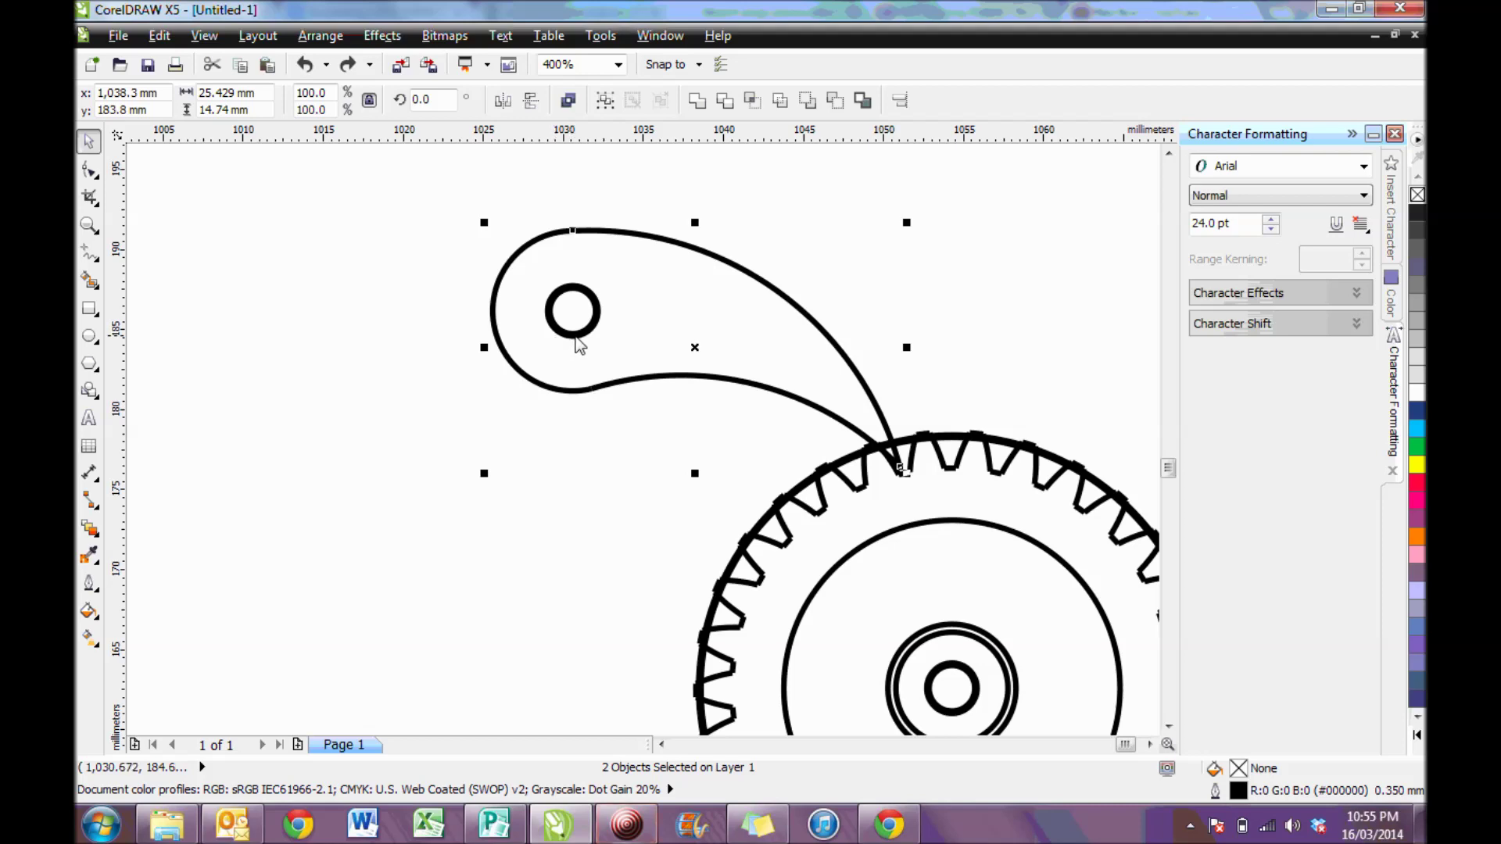
pyautogui.keyDown('shift'); pyautogui.click(578, 345); pyautogui.keyUp('shift')
pyautogui.moveTo(696, 348); pyautogui.dragTo(368, 269)
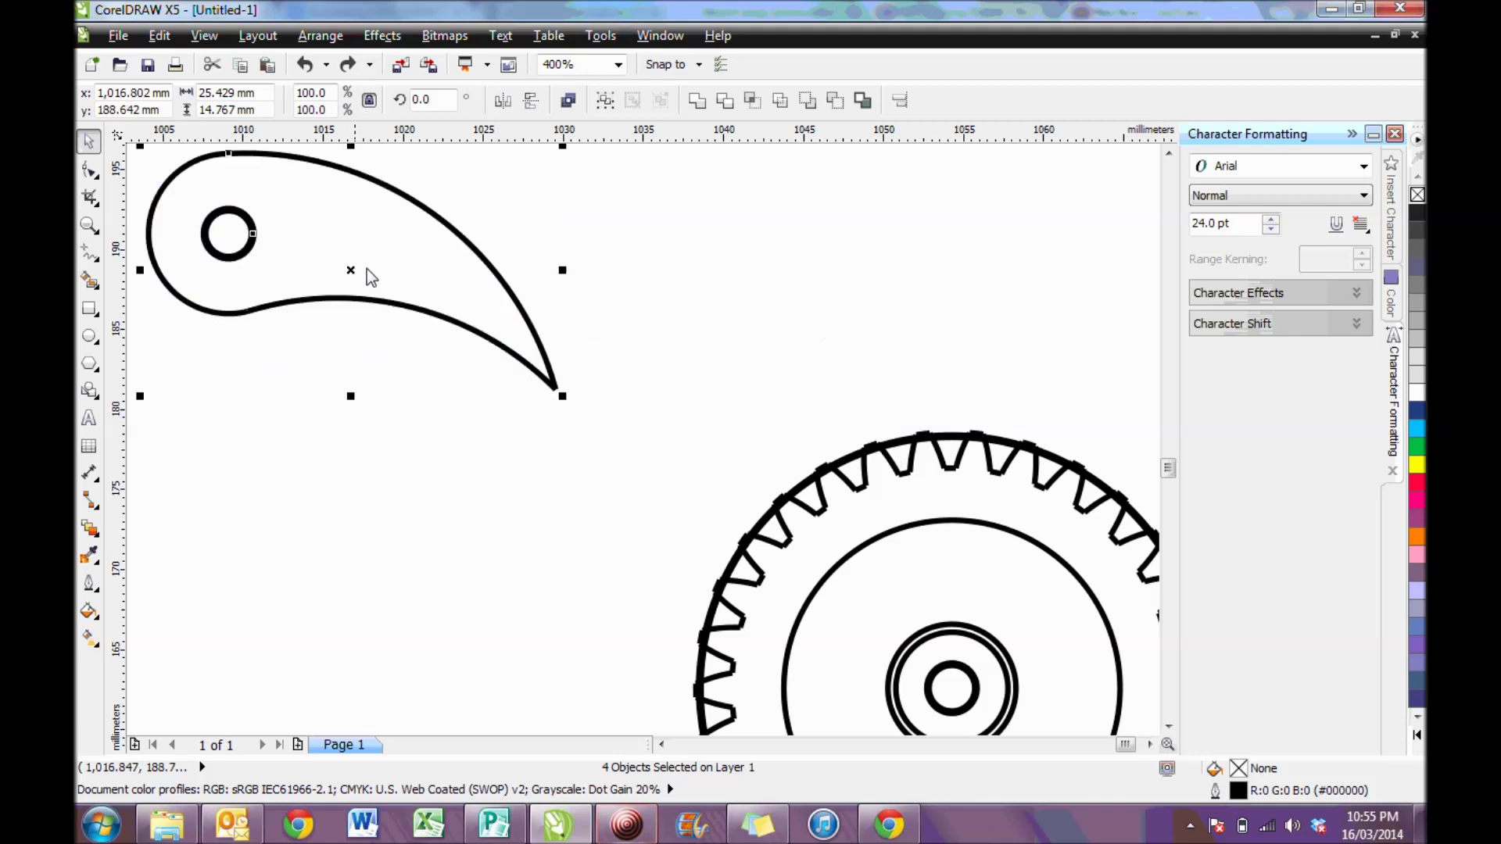
pyautogui.click(867, 414)
# Step: Delete the small double circle between the pulleys
pyautogui.scroll(-4, 954, 643)
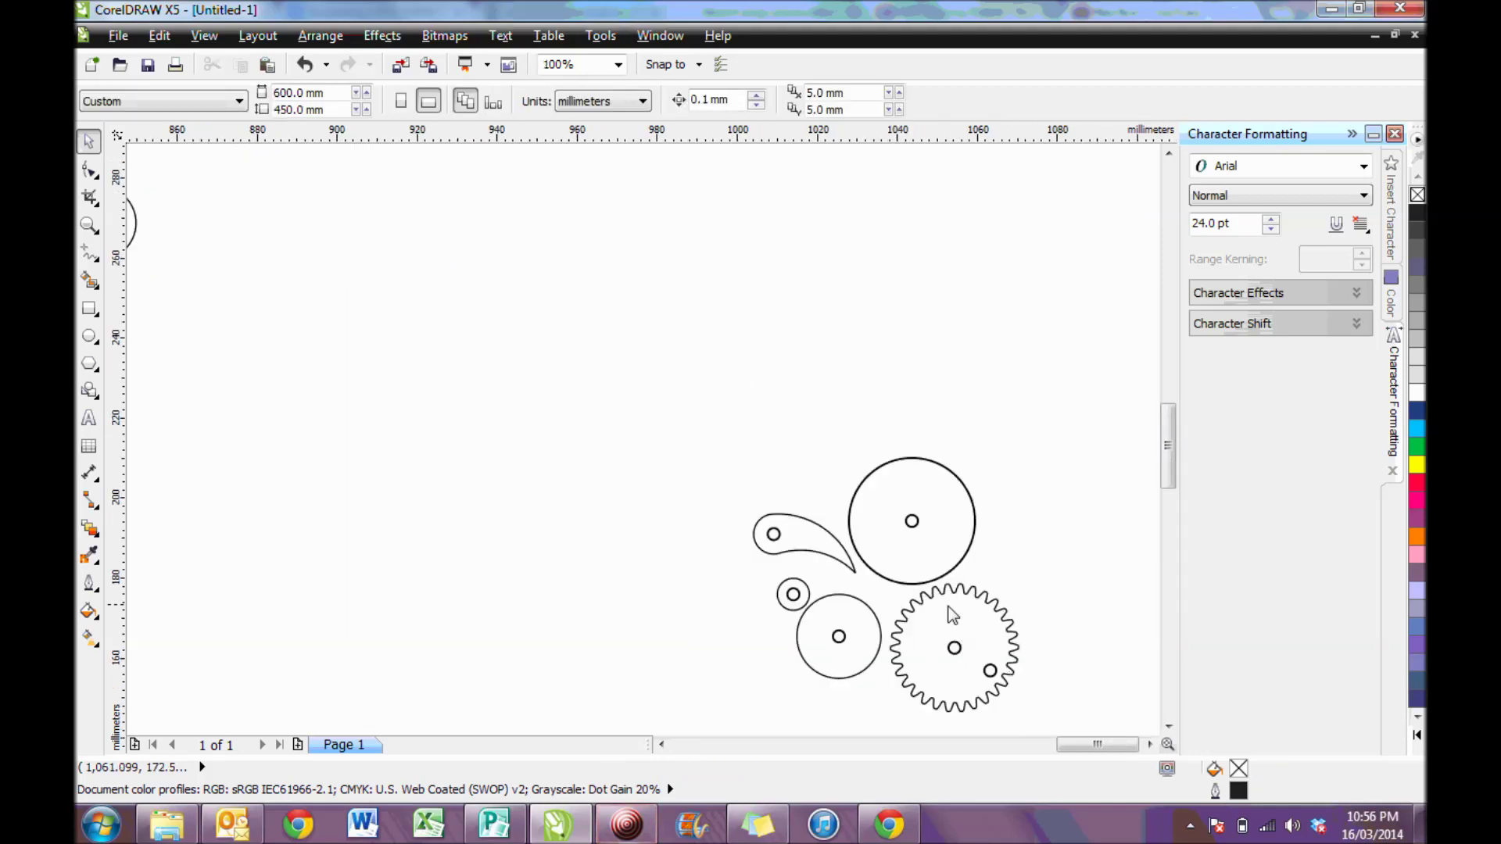
pyautogui.click(913, 519)
pyautogui.scroll(2, 904, 407)
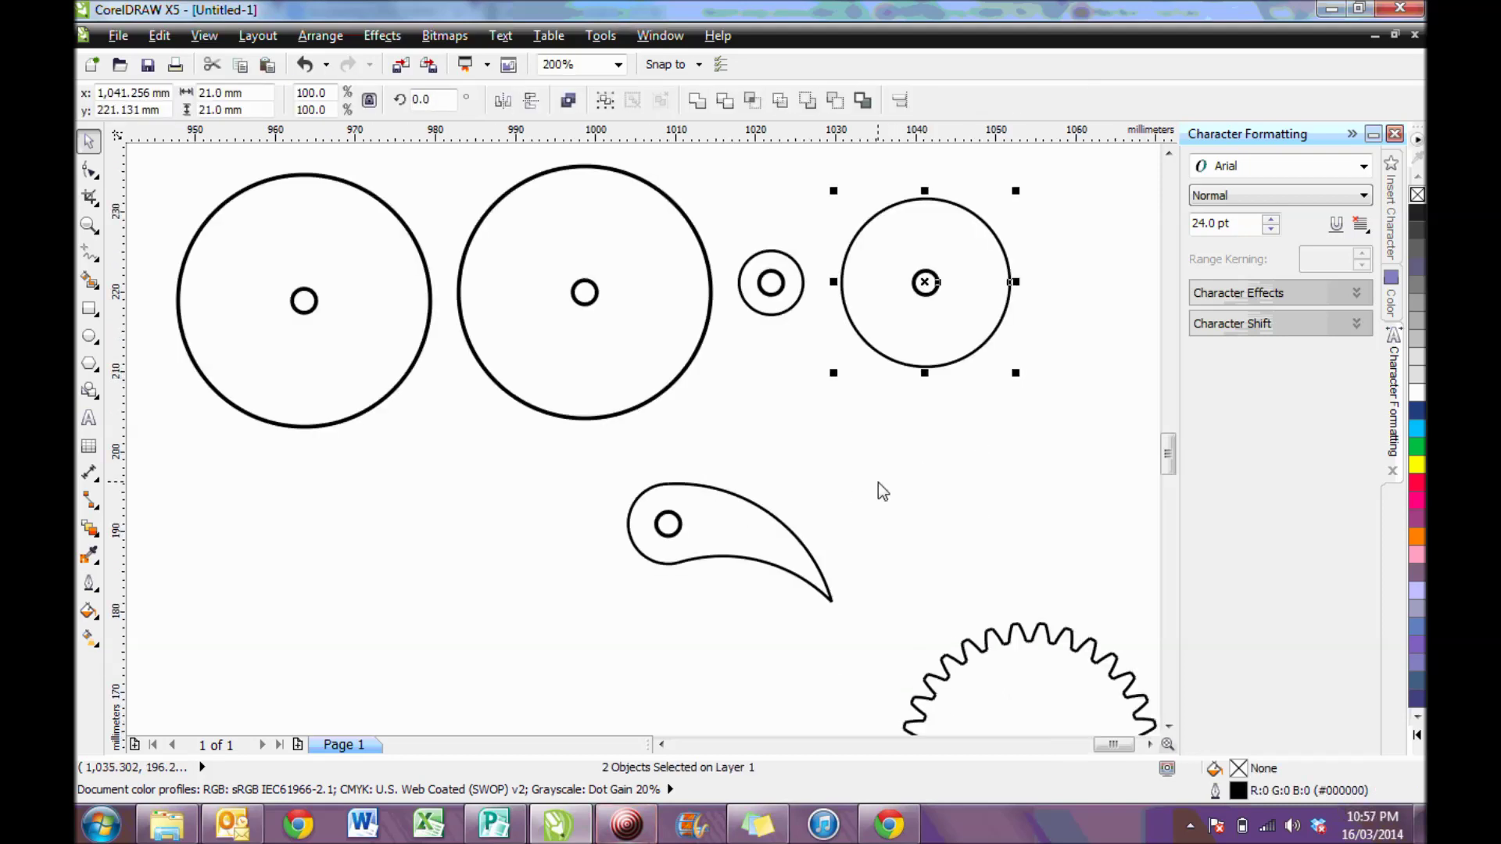
pyautogui.scroll(-2, 879, 481)
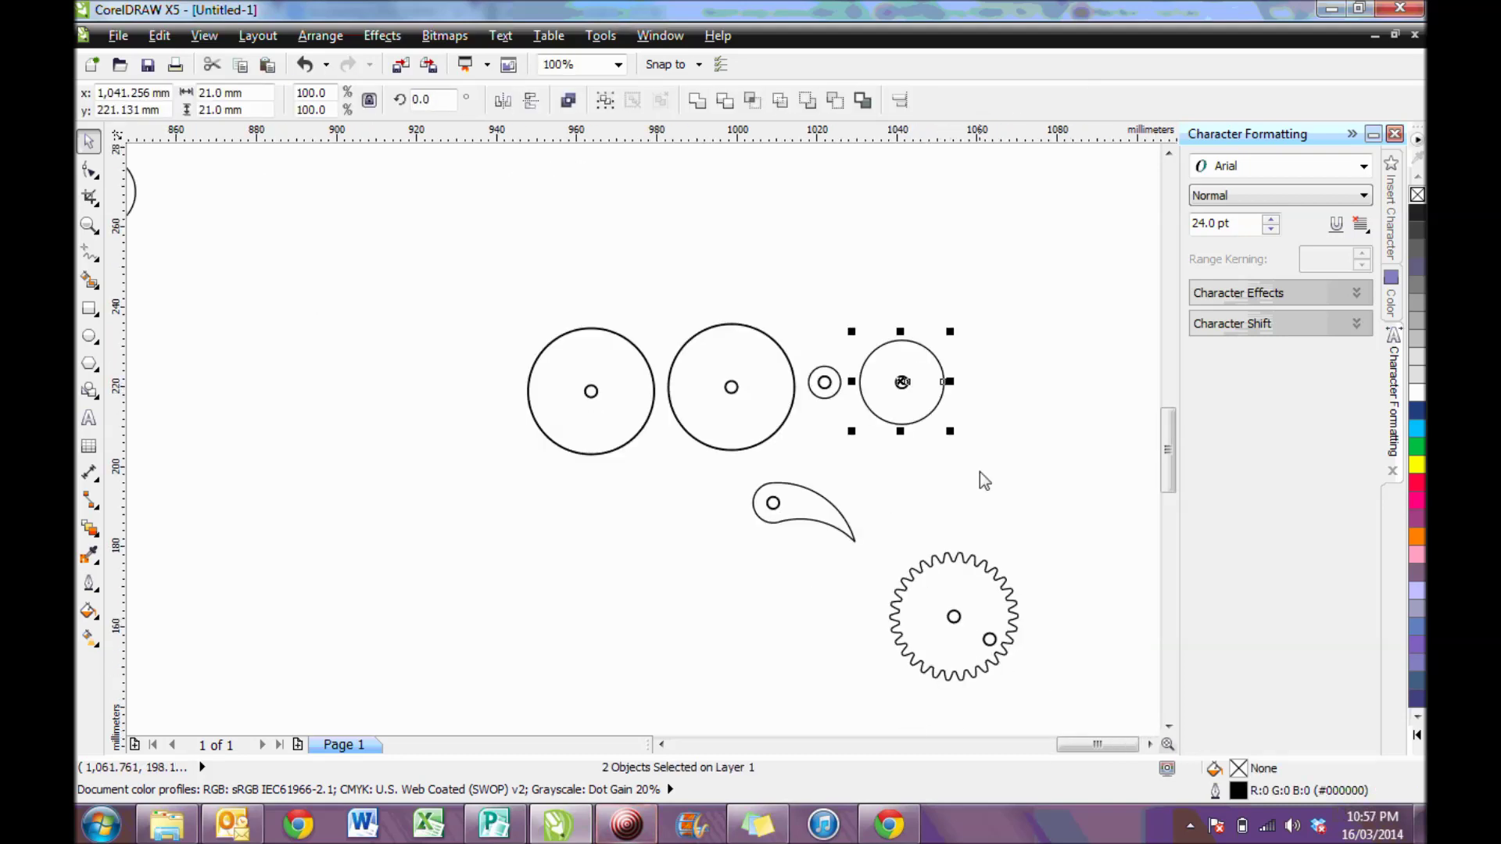
pyautogui.scroll(-2, 938, 438)
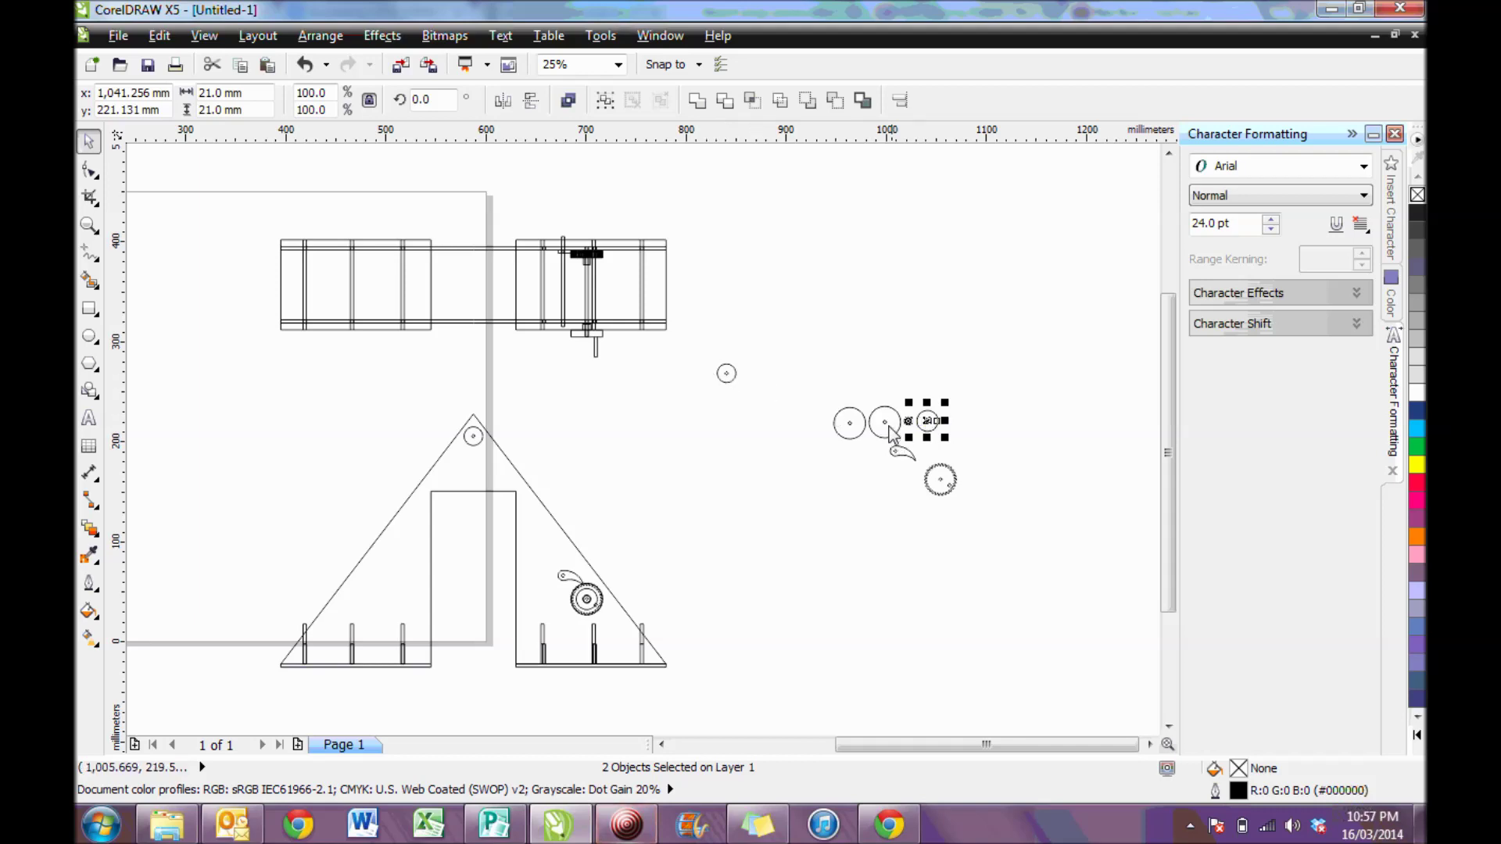
pyautogui.moveTo(706, 357); pyautogui.dragTo(741, 394)
pyautogui.click(742, 399)
pyautogui.scroll(1, 774, 402)
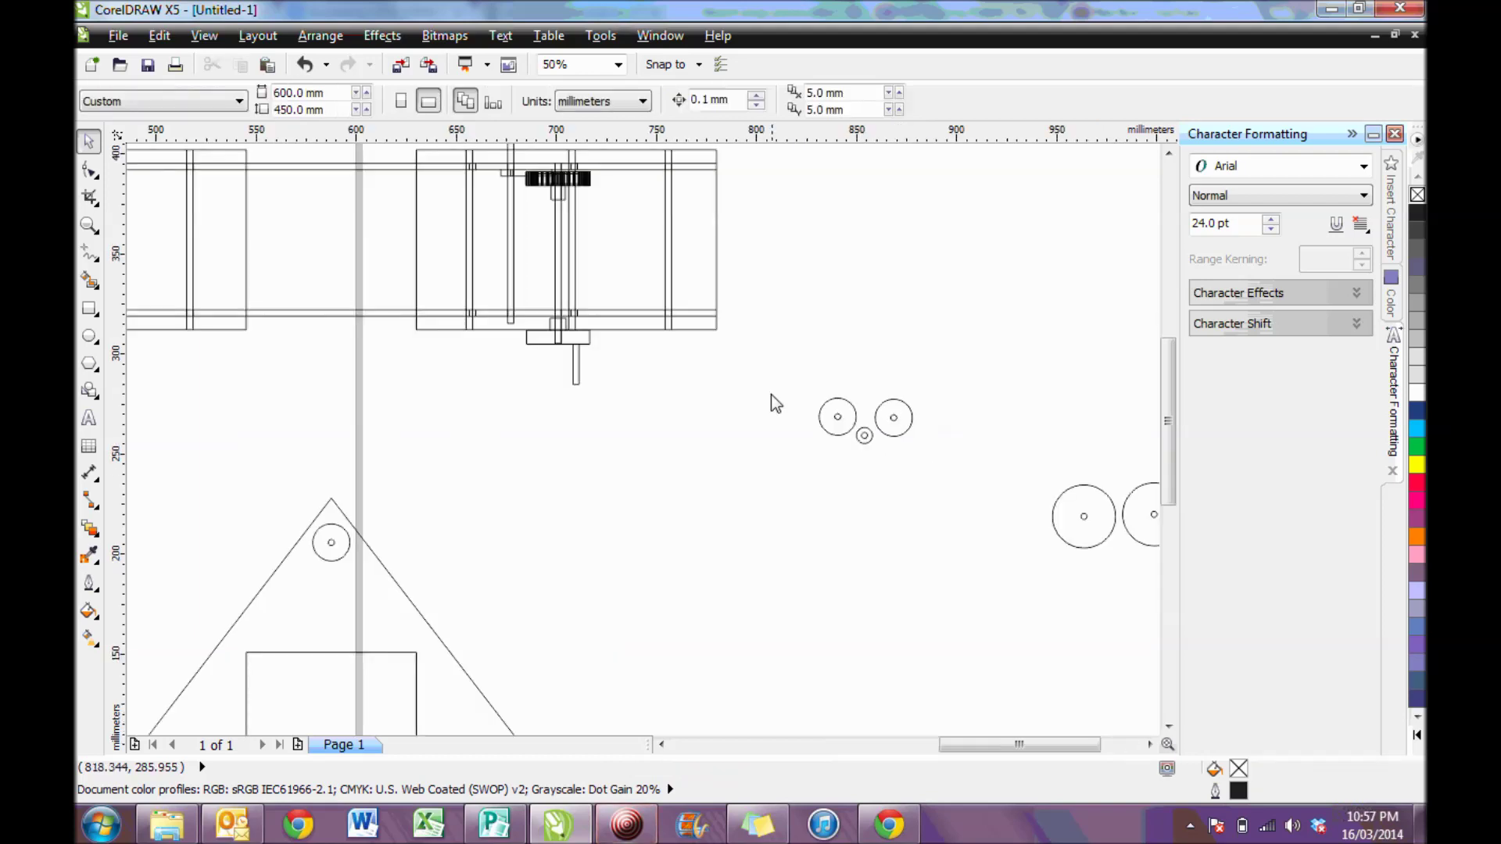
pyautogui.scroll(2, 879, 400)
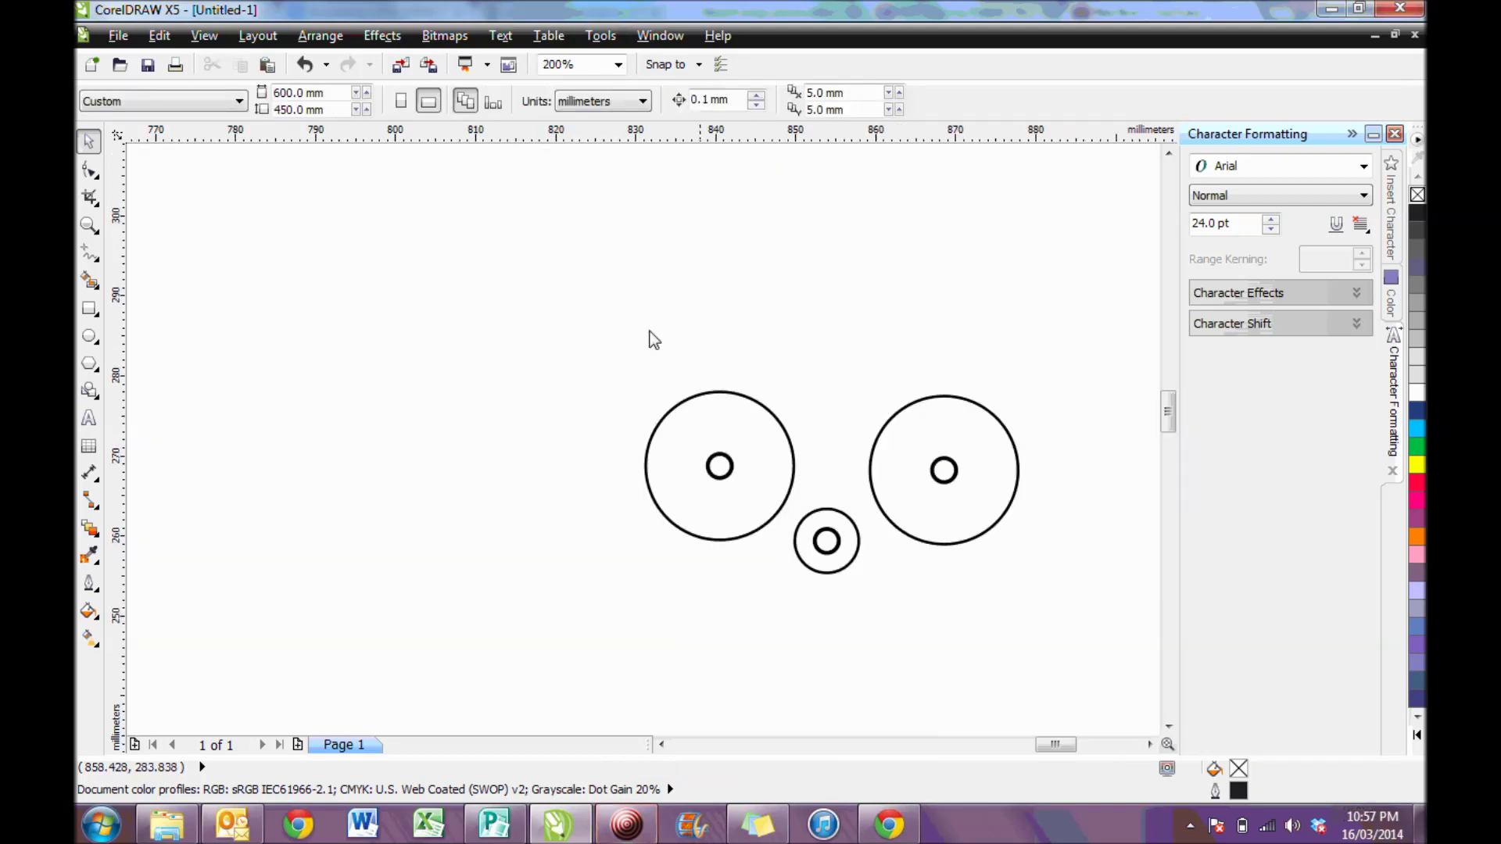
pyautogui.scroll(-2, 777, 462)
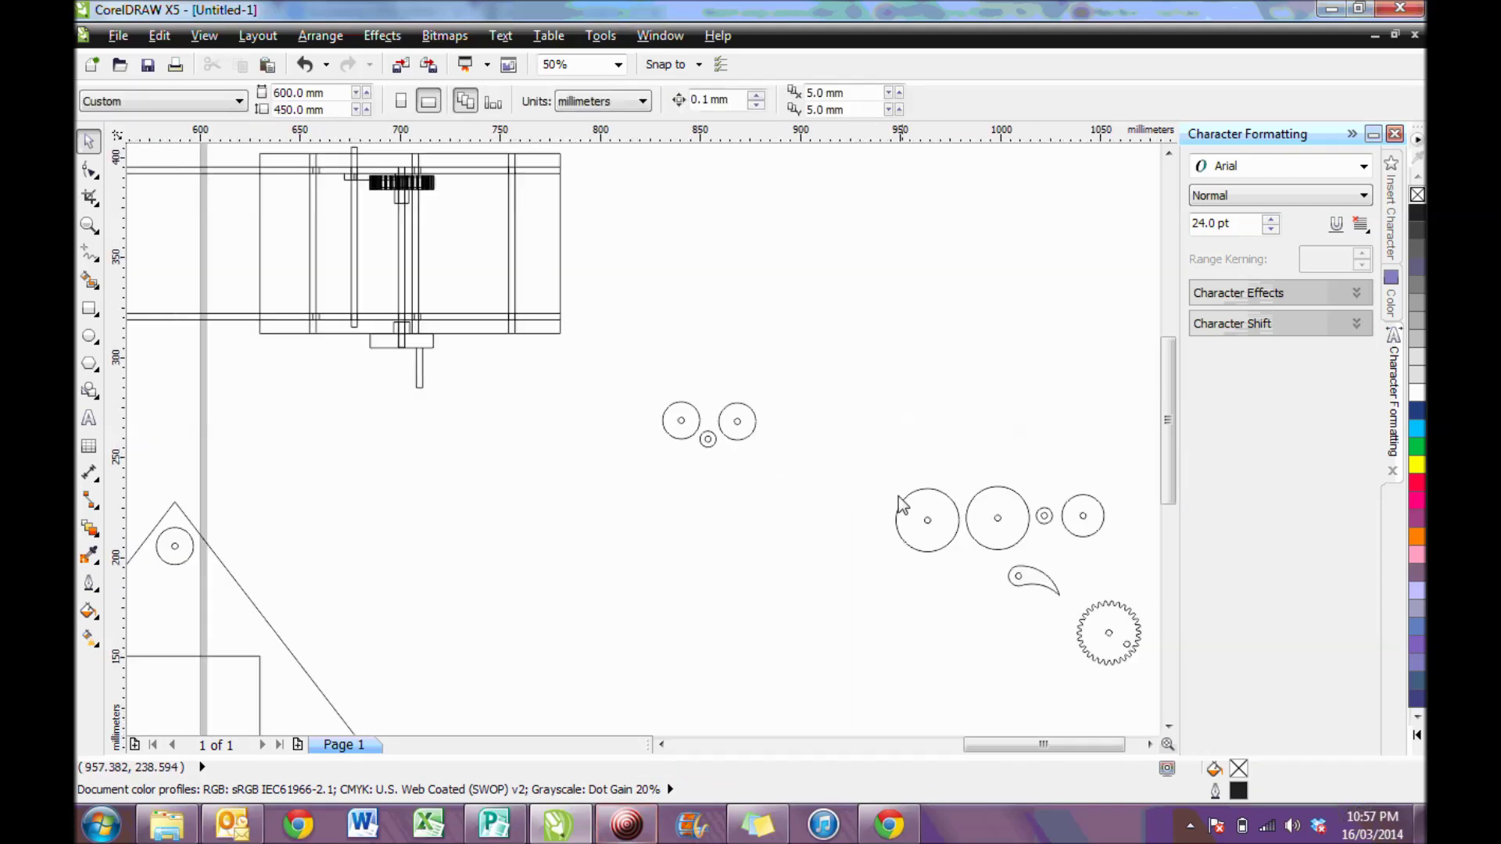
pyautogui.click(1045, 516)
pyautogui.press('Delete')
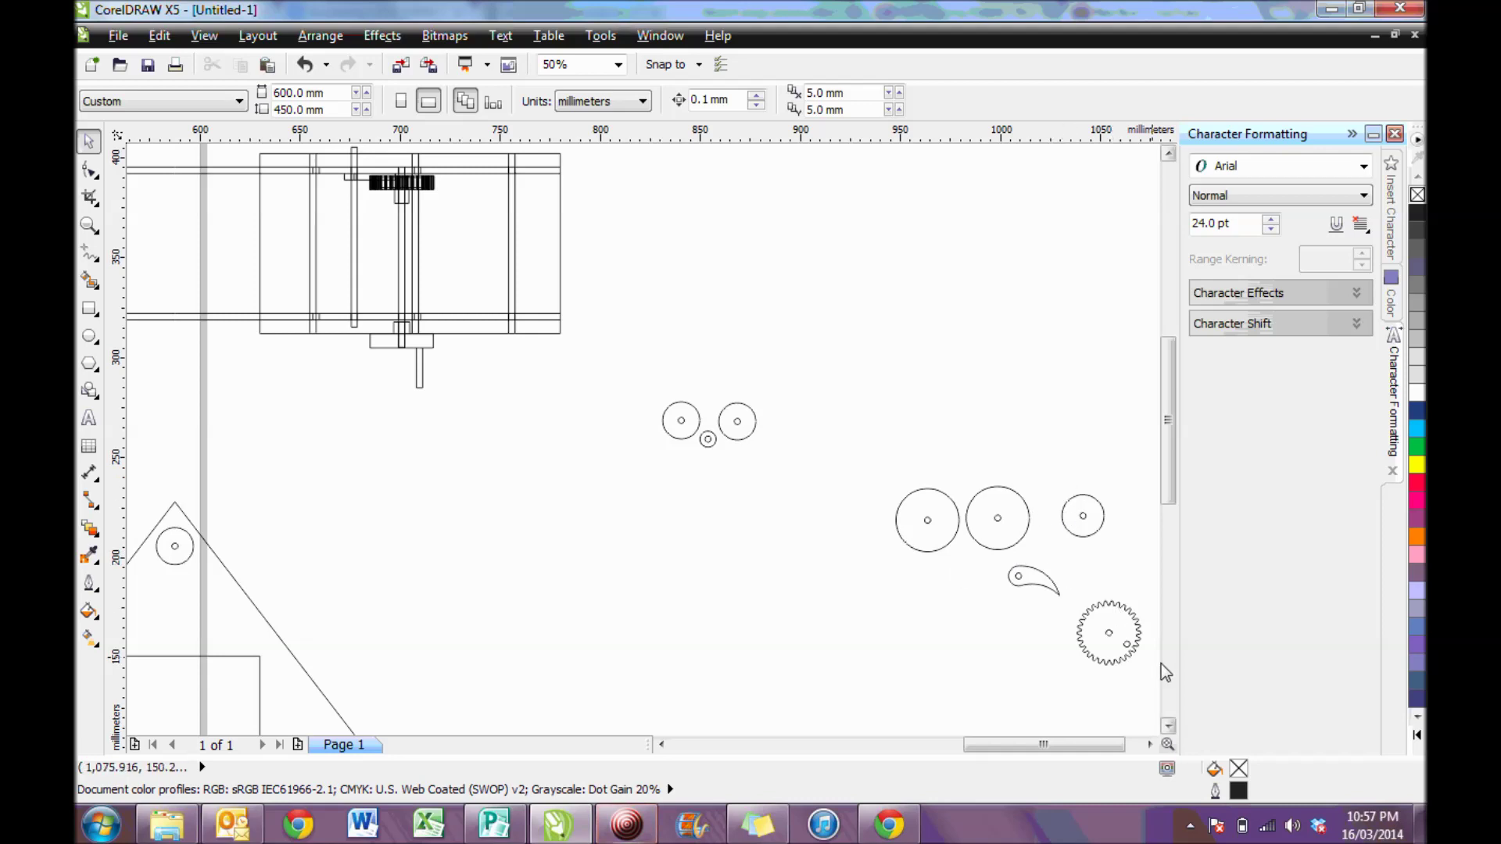
pyautogui.scroll(-4, 535, 621)
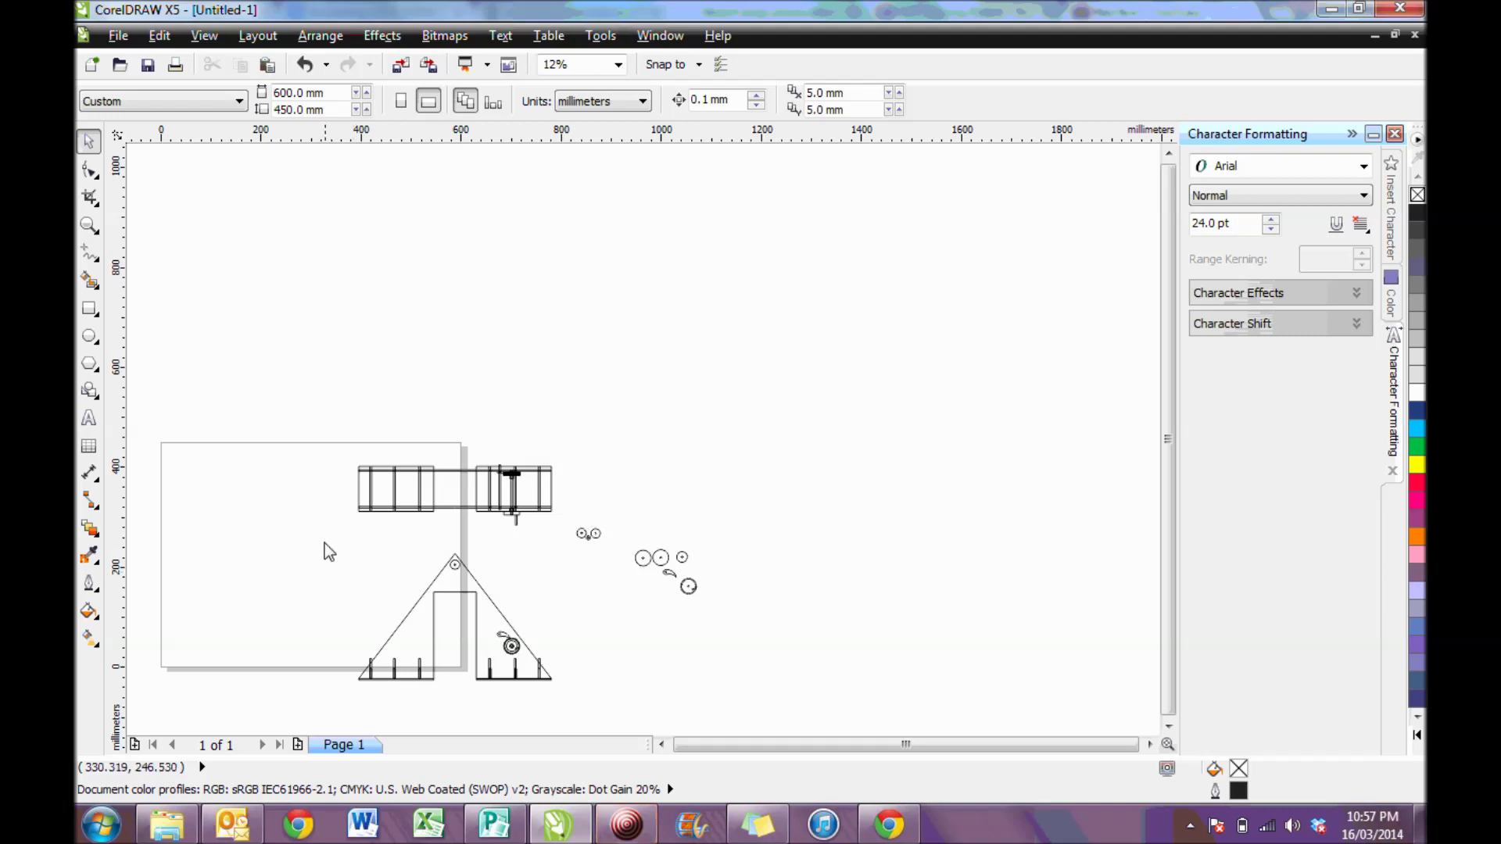
pyautogui.moveTo(324, 542)
pyautogui.mouseDown()
pyautogui.moveTo(513, 700)
pyautogui.moveTo(577, 708)
pyautogui.mouseUp()
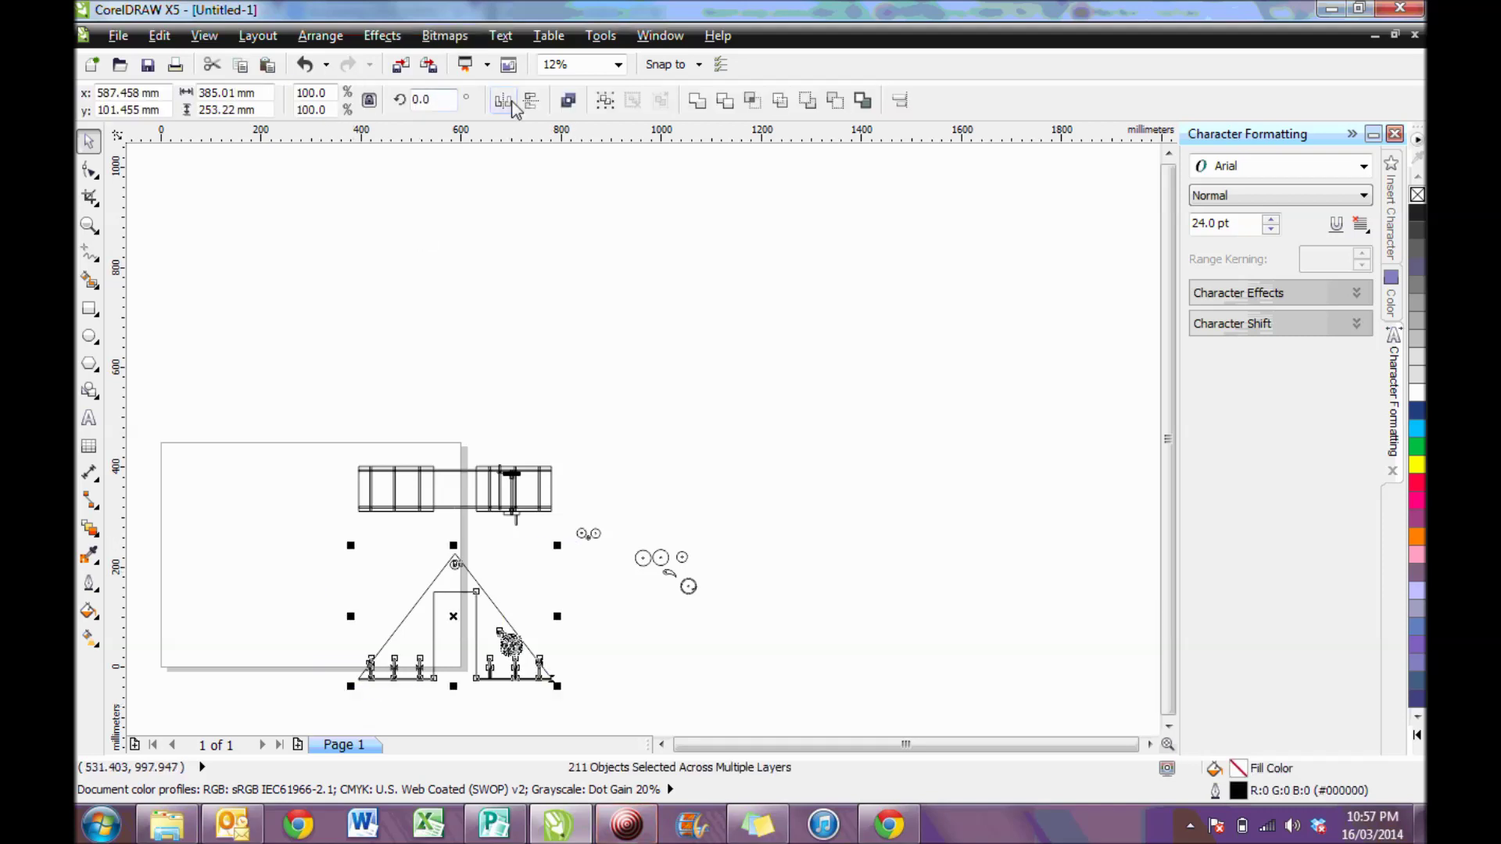
# Step: Delete the gear drawing from inside the triangular side panel
pyautogui.click(383, 35)
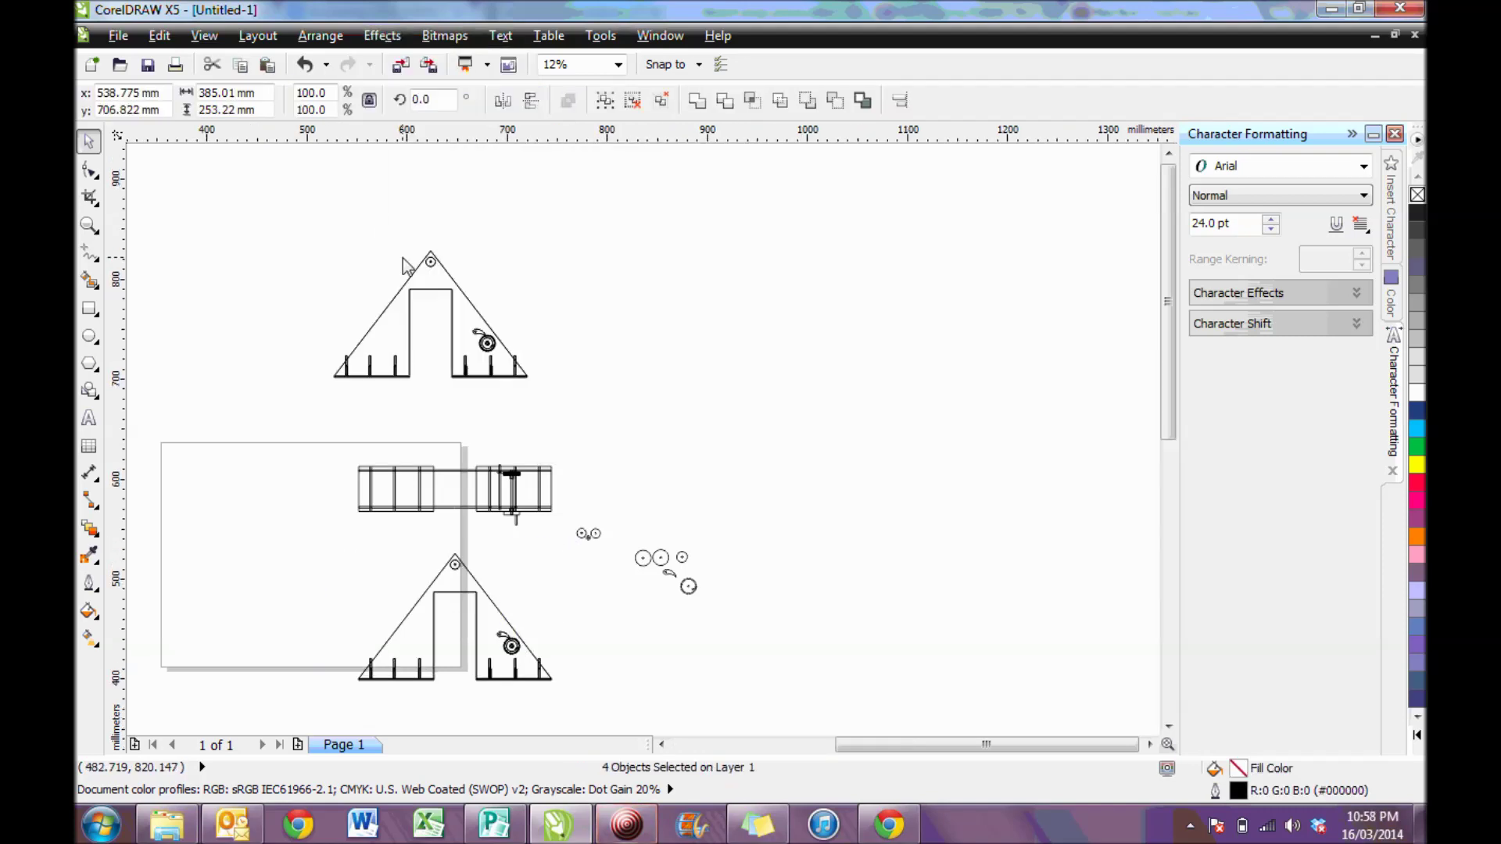
pyautogui.scroll(2, 344, 285)
pyautogui.click(349, 276)
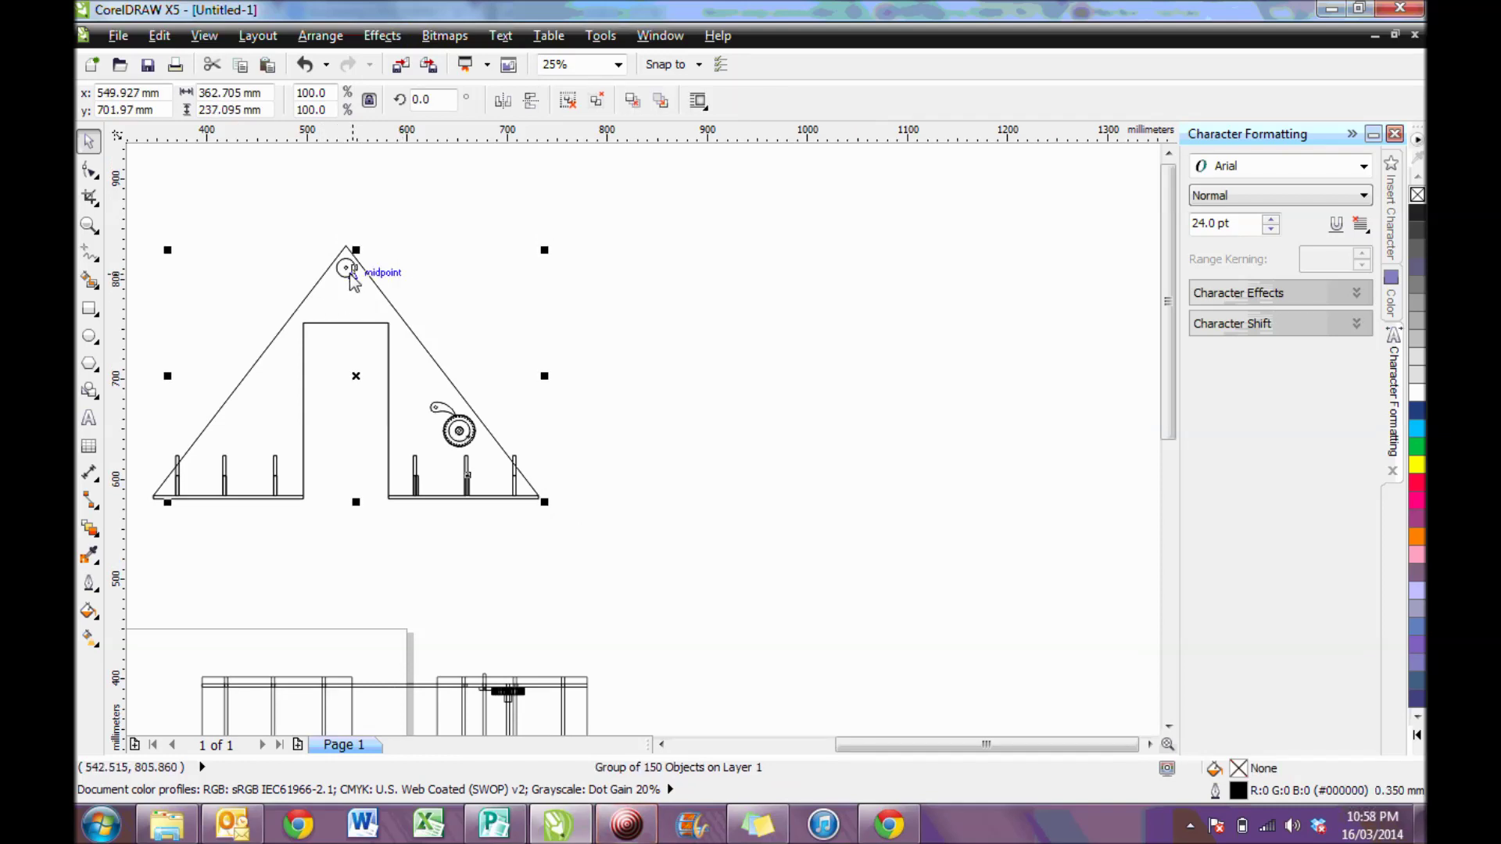
pyautogui.click(448, 424)
pyautogui.click(448, 424)
pyautogui.keyDown('ctrl'); pyautogui.click(448, 423); pyautogui.keyUp('ctrl')
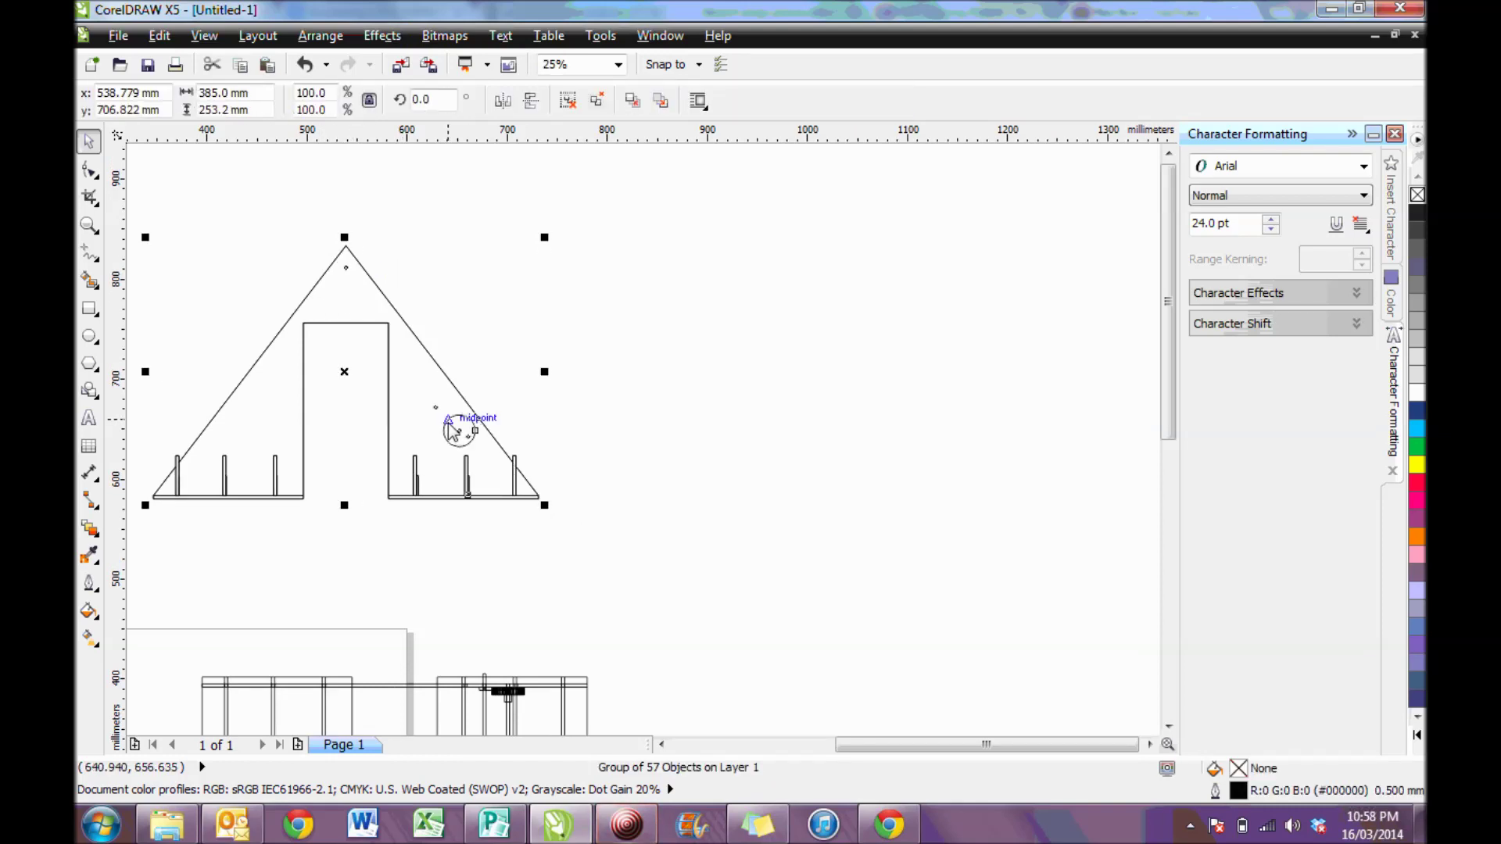
pyautogui.press('Delete')
# Step: Delete the lower small circle and select the base's left upright and bottom line
pyautogui.scroll(3, 453, 426)
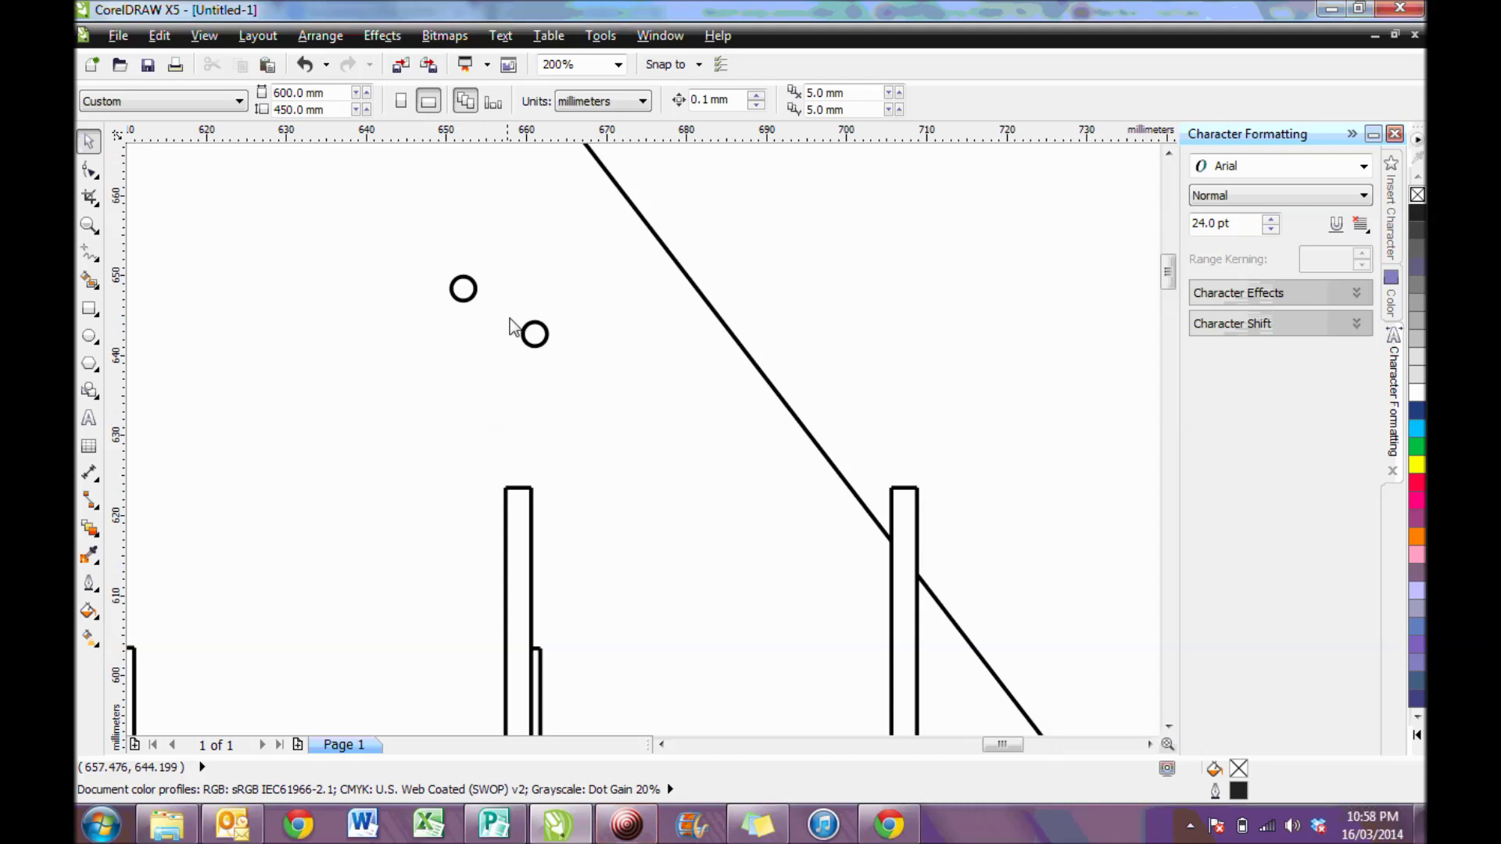
pyautogui.click(535, 335)
pyautogui.press('Delete')
pyautogui.scroll(-2, 442, 283)
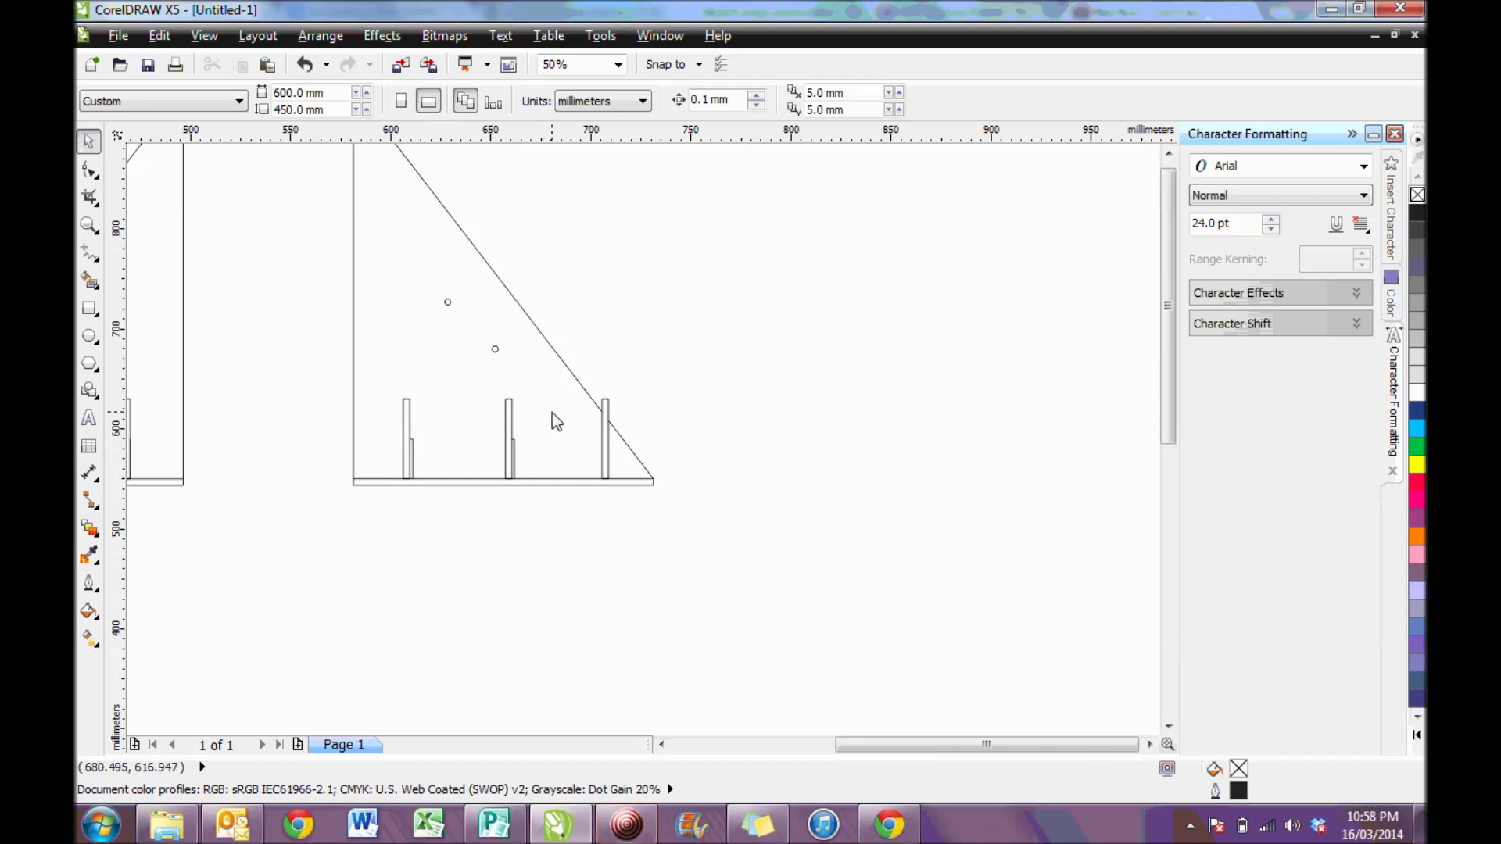
pyautogui.scroll(-1, 548, 414)
pyautogui.scroll(2, 209, 422)
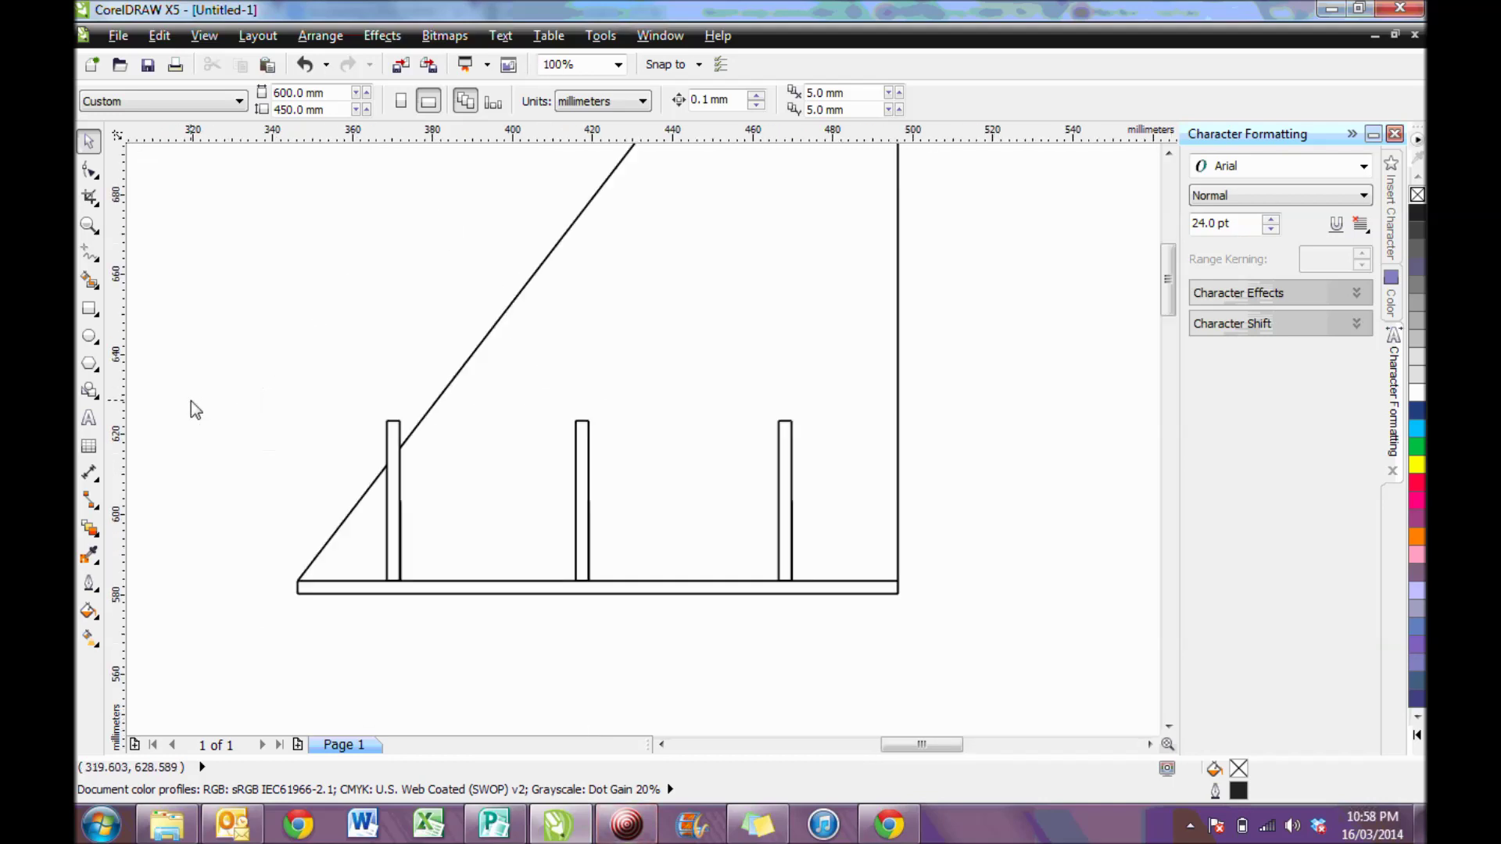
pyautogui.click(401, 471)
pyautogui.click(401, 471)
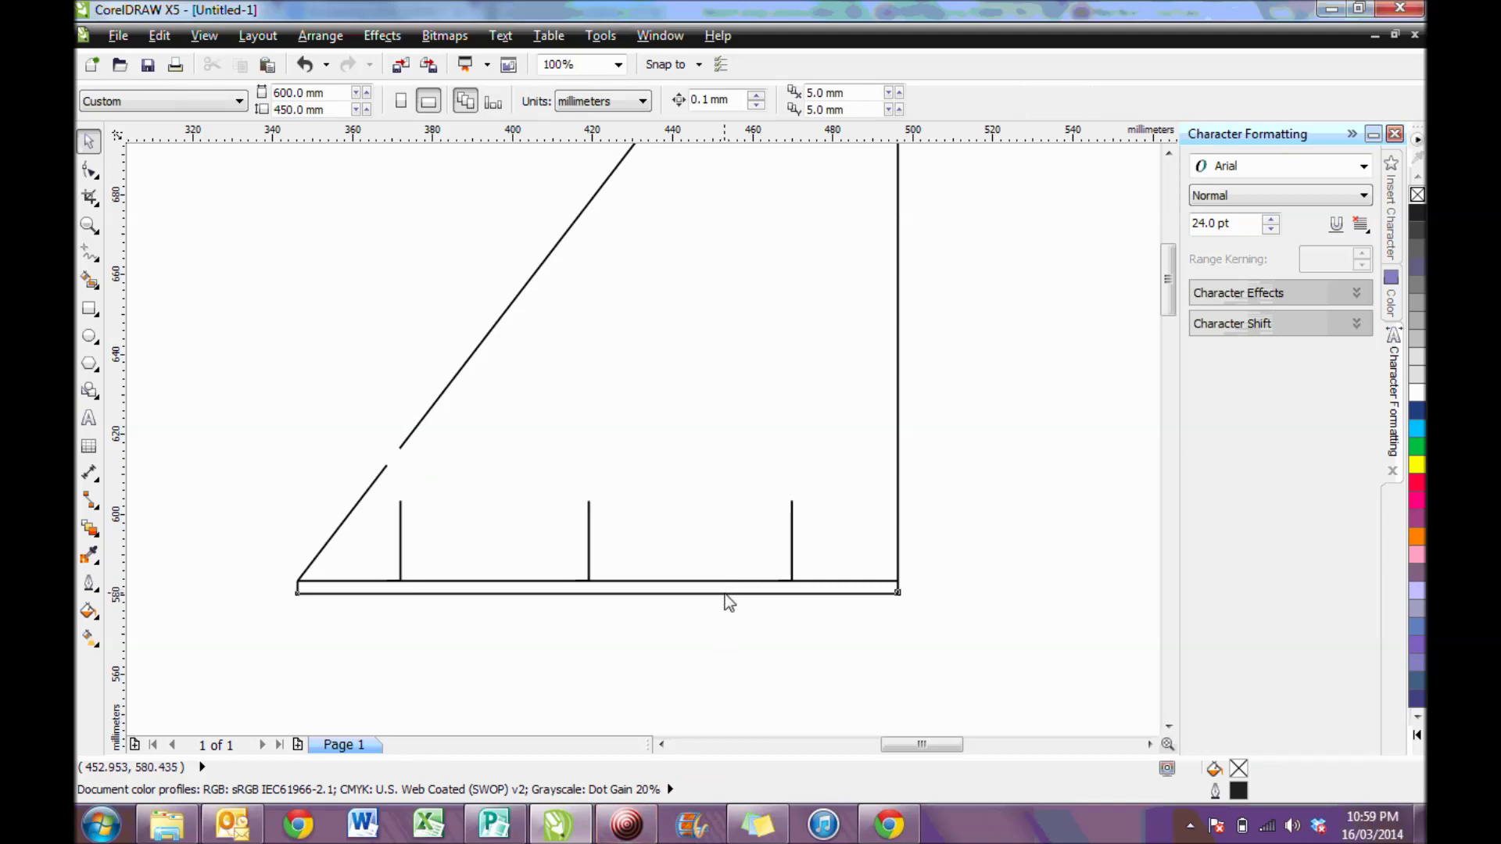
pyautogui.click(726, 594)
# Step: Delete the duplicate bottom base line and stretch the lower diagonal to meet the upper segment
pyautogui.press('Delete')
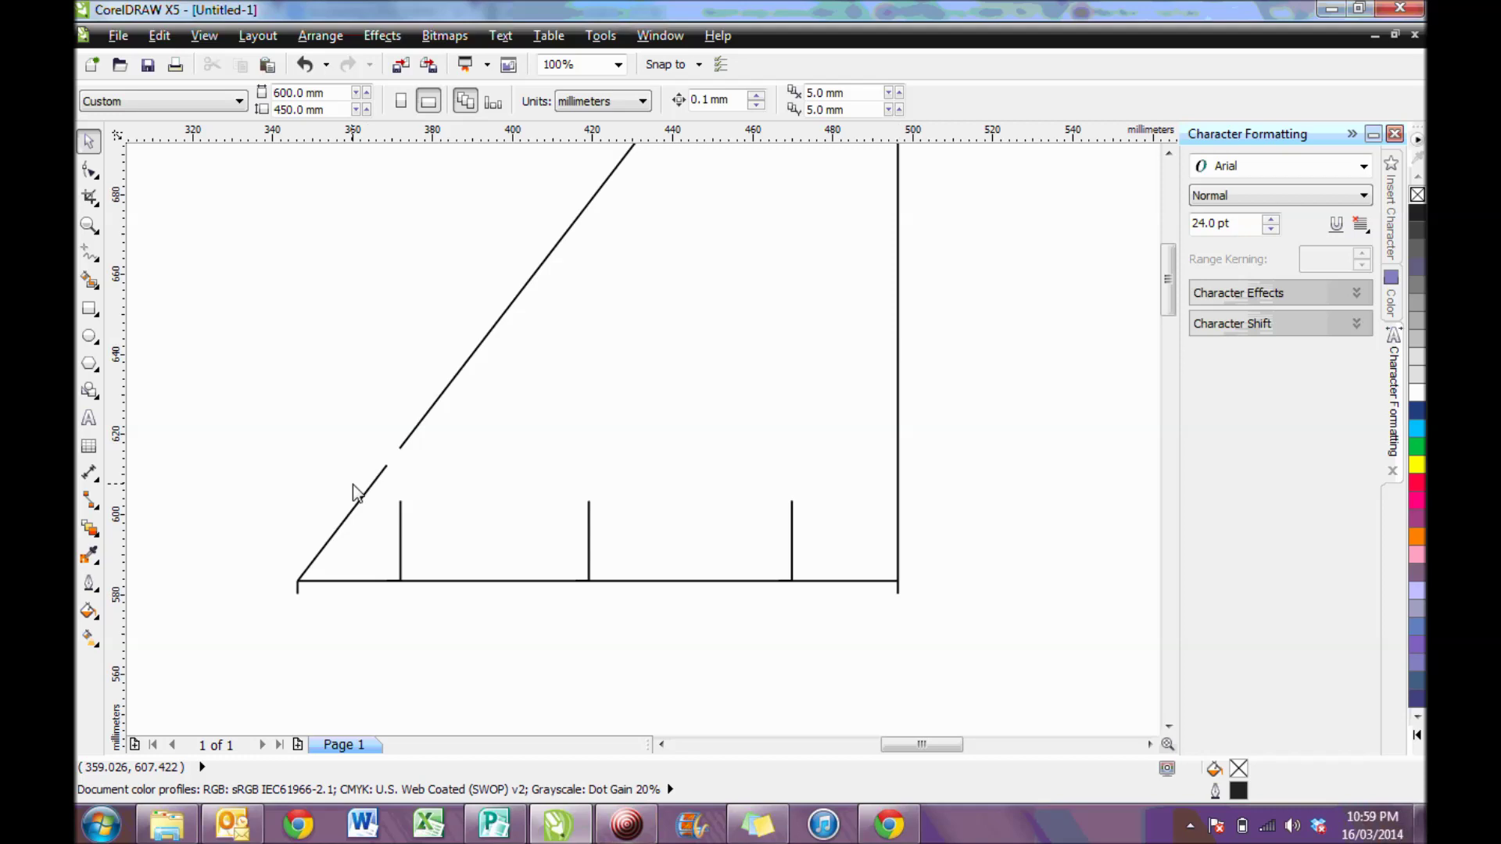
pyautogui.scroll(2, 372, 455)
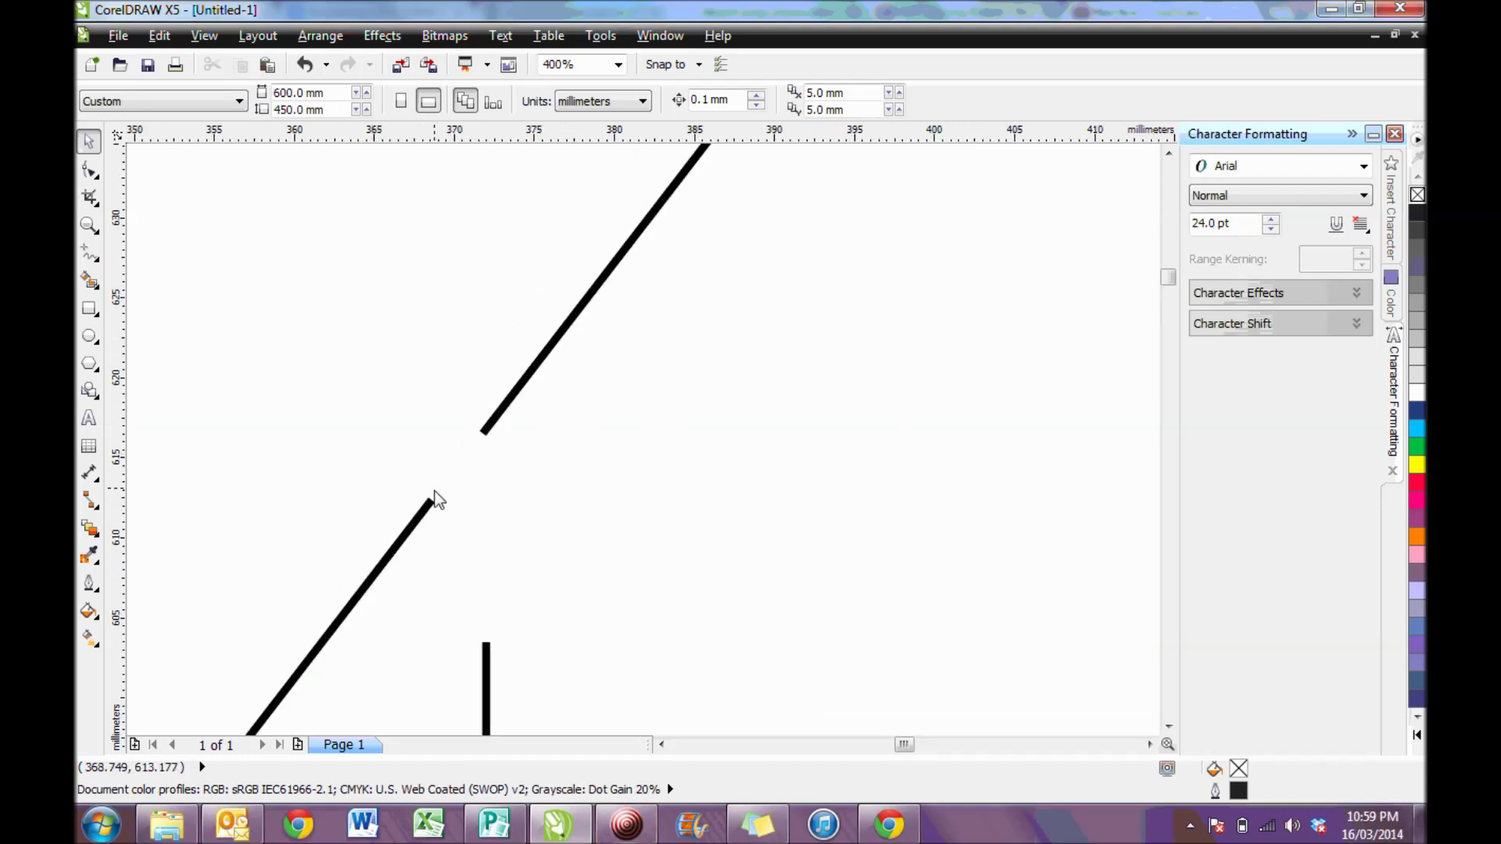
pyautogui.click(432, 501)
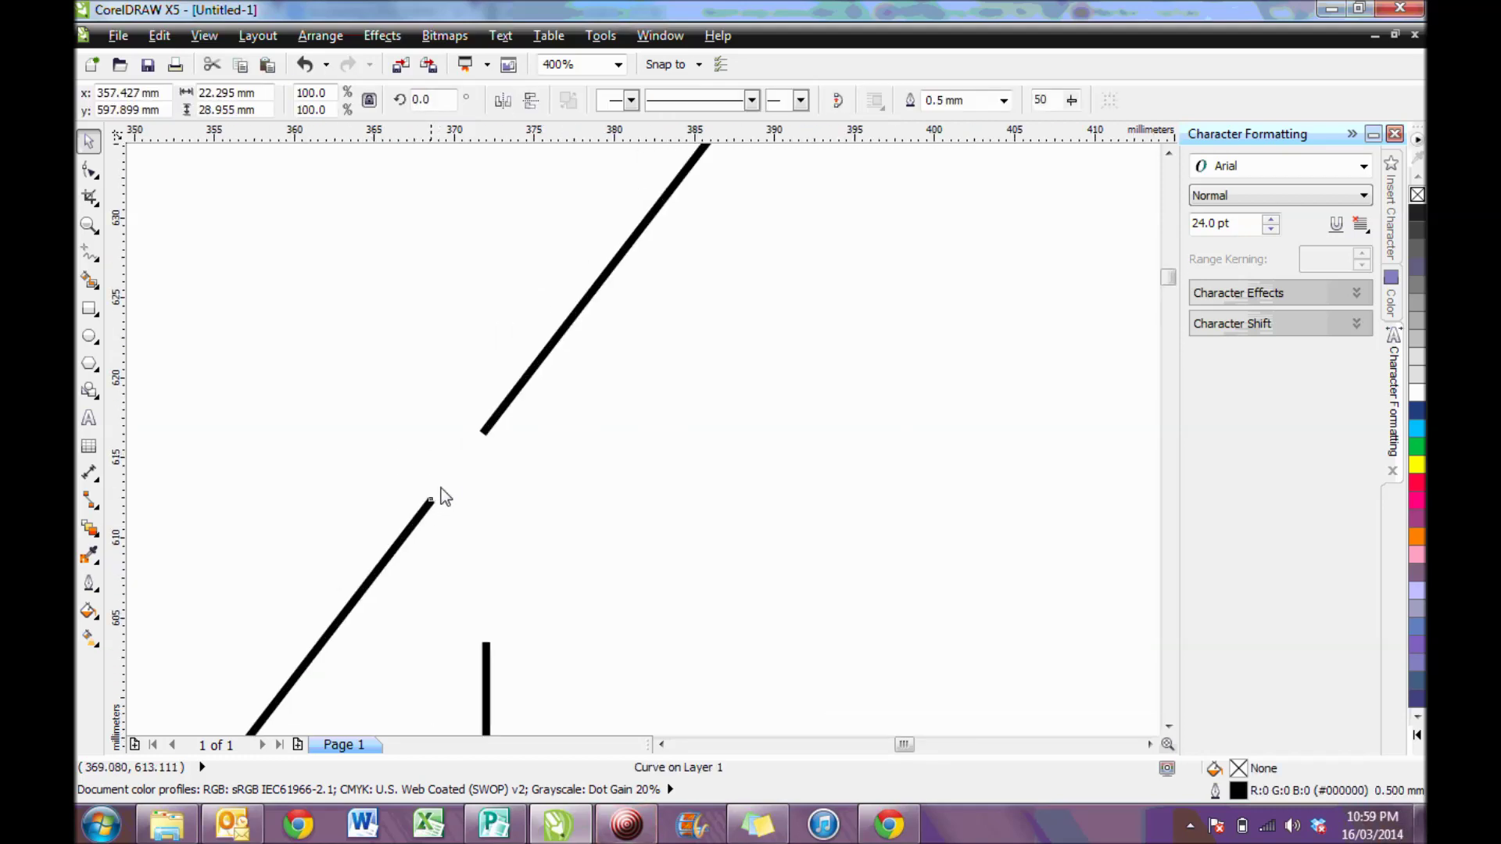
pyautogui.moveTo(440, 491); pyautogui.dragTo(491, 428)
pyautogui.scroll(-2, 491, 445)
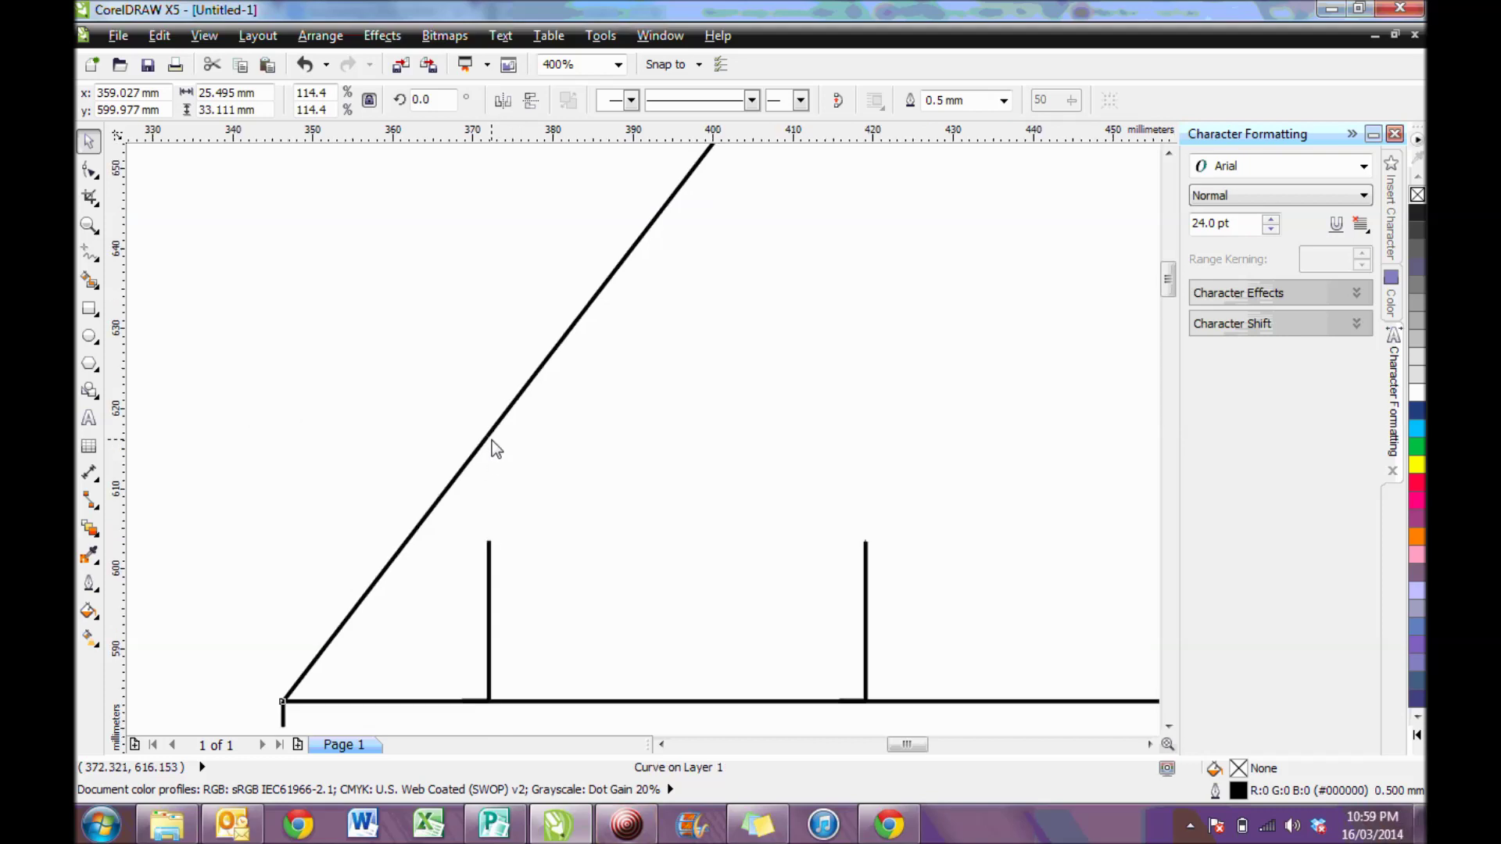
pyautogui.scroll(2, 354, 594)
pyautogui.click(489, 570)
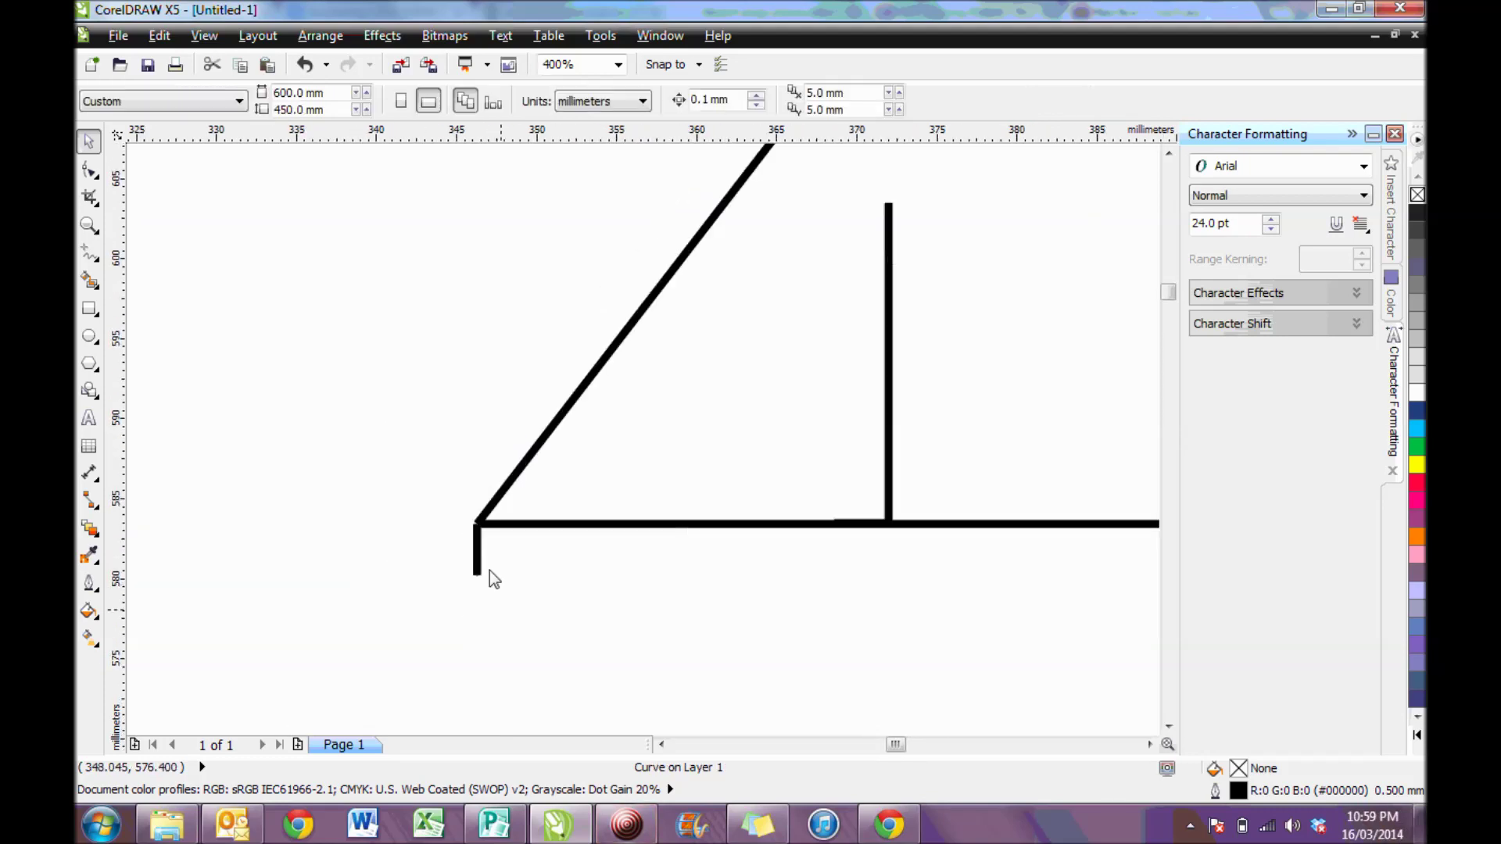
# Step: Delete the short stray stub below the triangular frame's left corner
pyautogui.click(479, 561)
pyautogui.press('Delete')
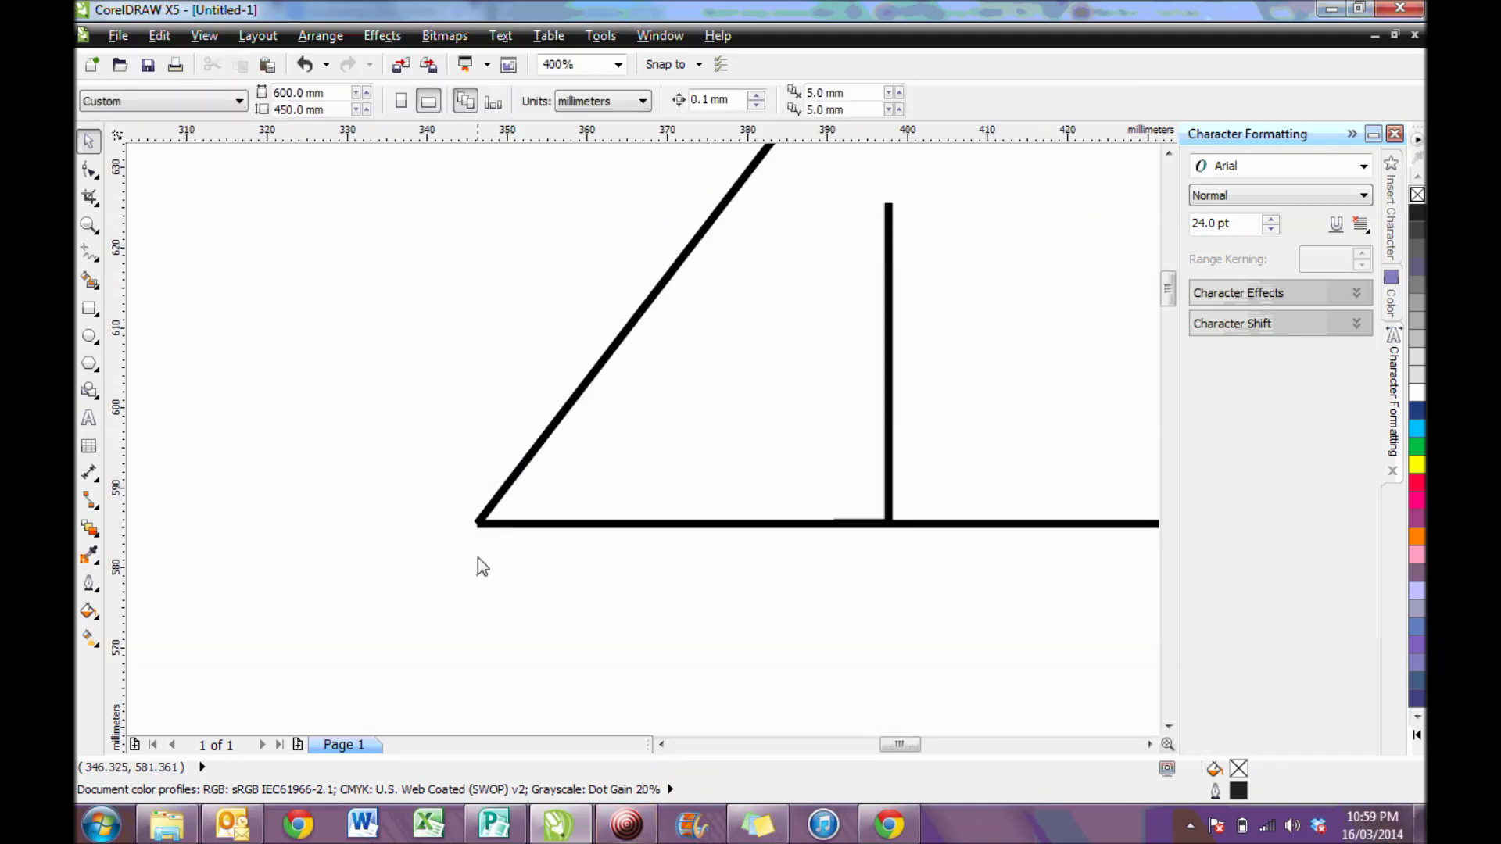
pyautogui.scroll(-4, 479, 562)
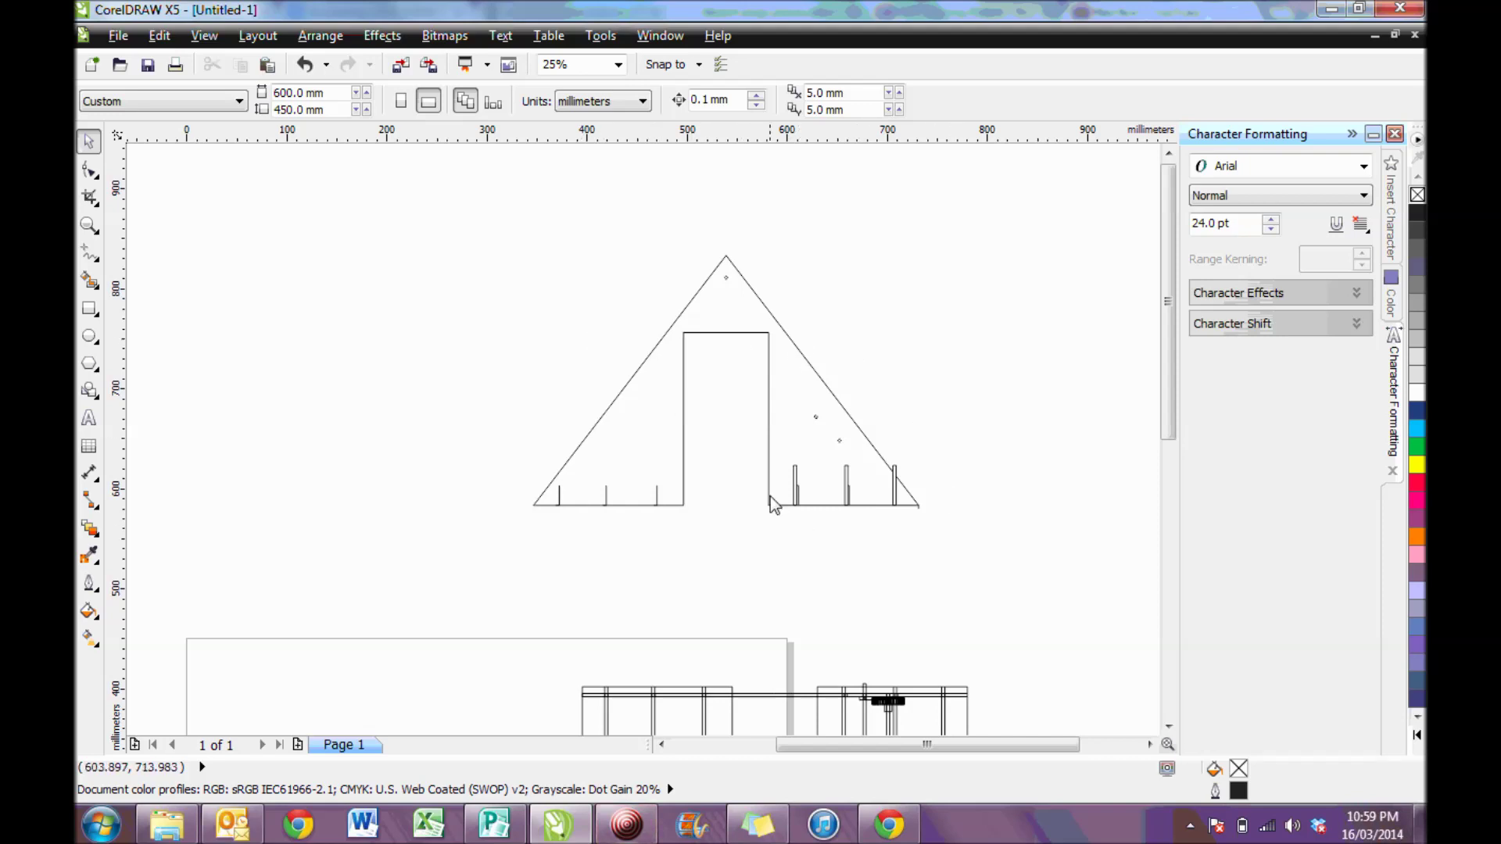
pyautogui.scroll(-1, 734, 500)
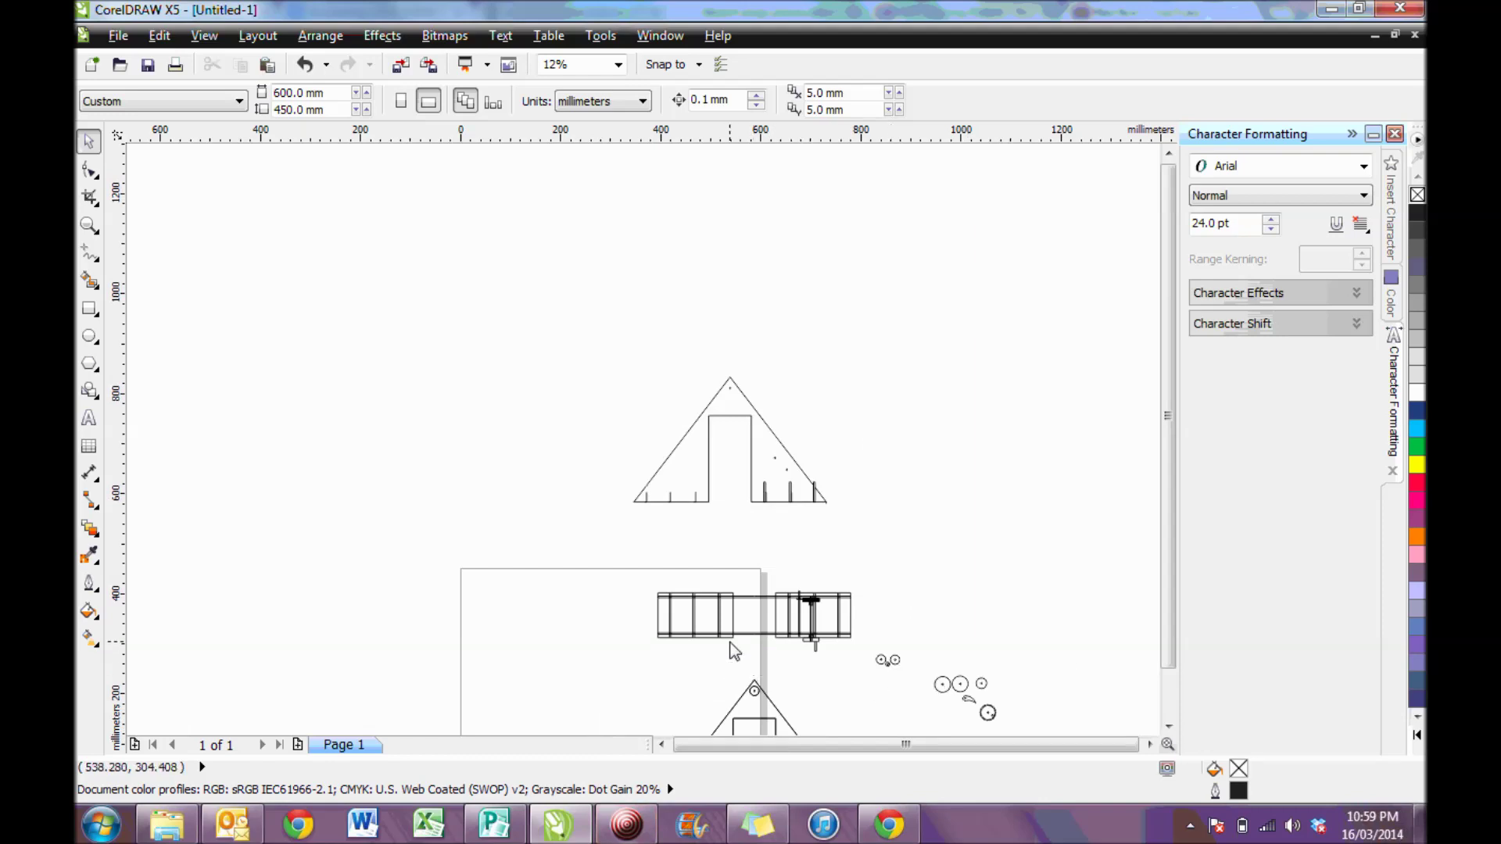
pyautogui.scroll(2, 730, 647)
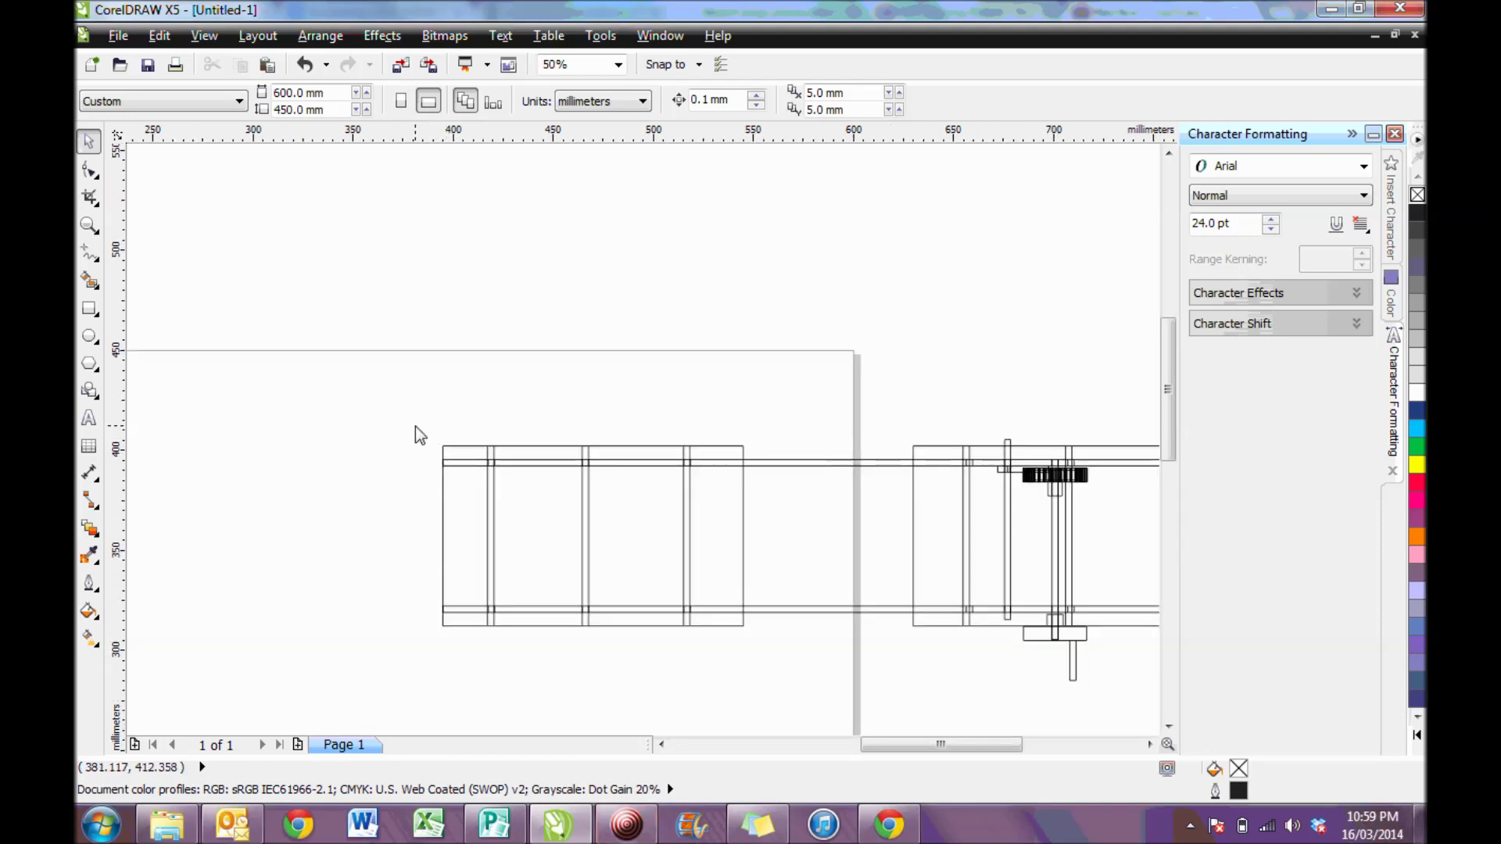
# Step: Move the left 150 × 90 mm rectangular frame drawing up to the top of the canvas, clear of the assembly
pyautogui.moveTo(418, 425); pyautogui.dragTo(772, 658)
pyautogui.moveTo(606, 554); pyautogui.dragTo(486, 276)
pyautogui.click(767, 282)
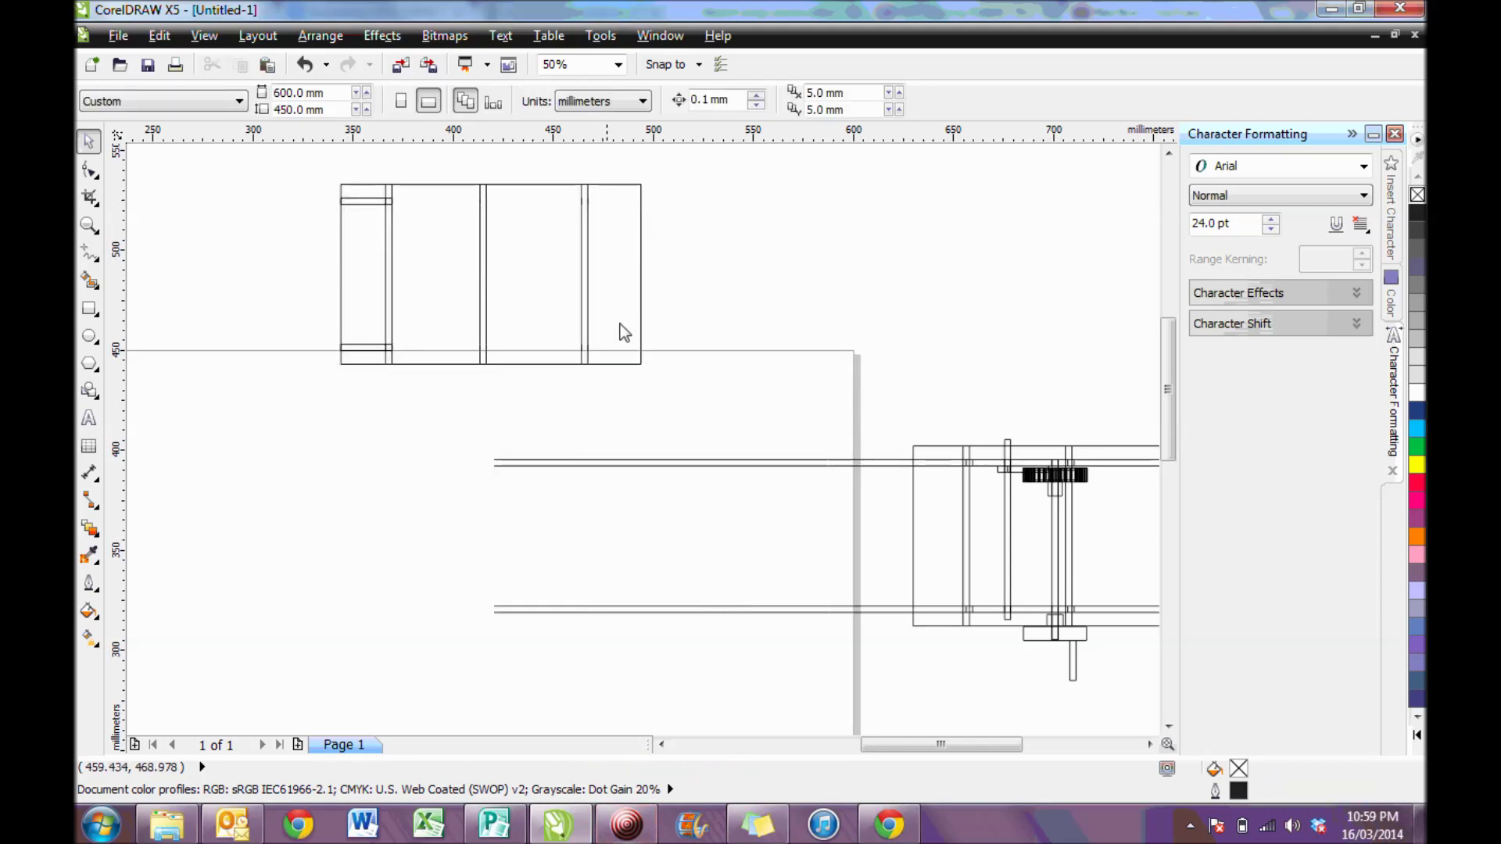
pyautogui.scroll(-3, 886, 411)
pyautogui.scroll(3, 928, 426)
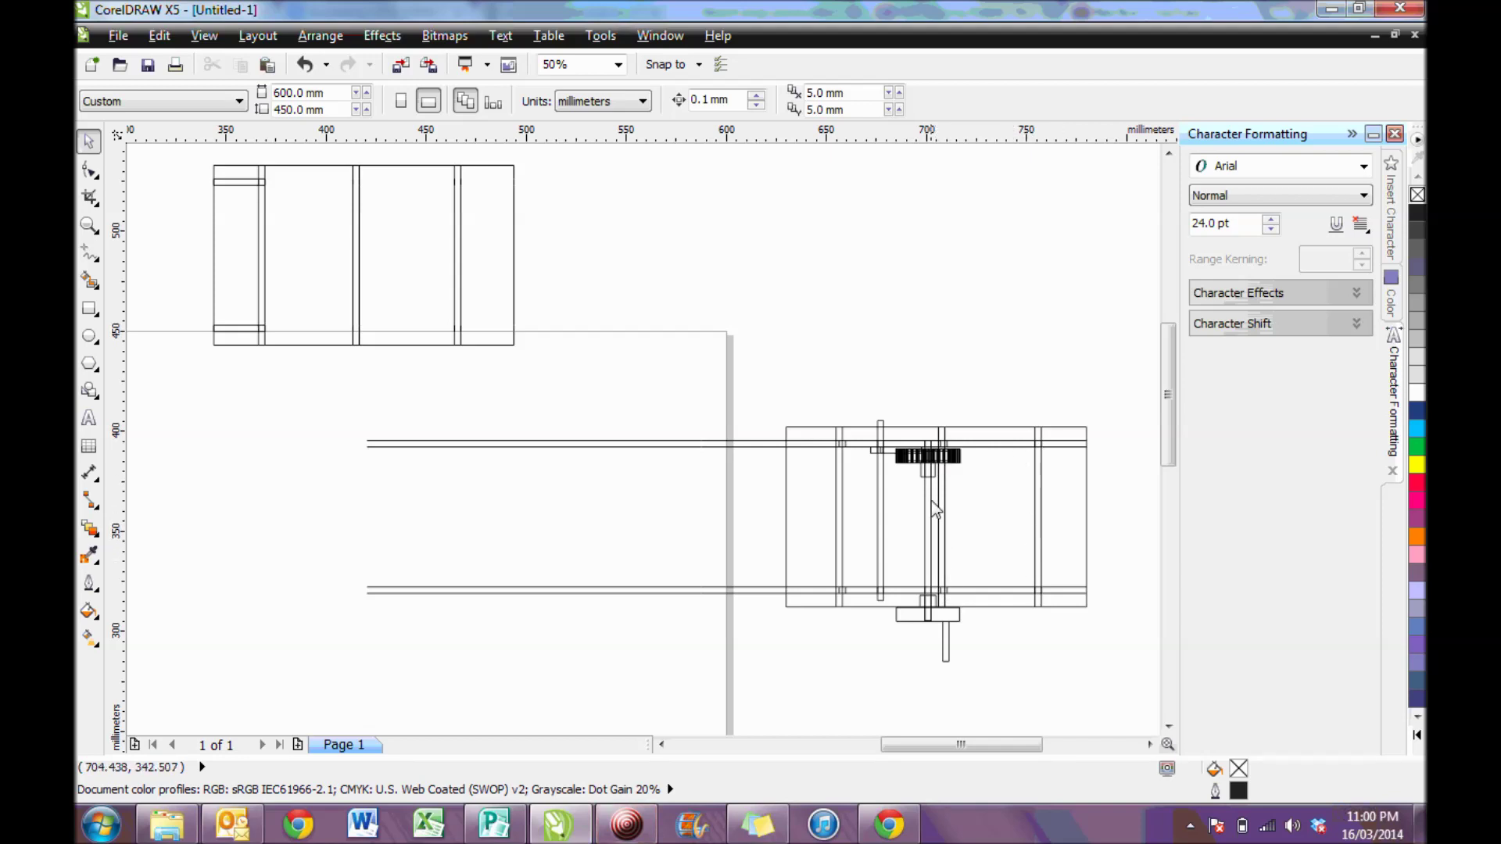
pyautogui.scroll(-1, 931, 501)
pyautogui.click(962, 375)
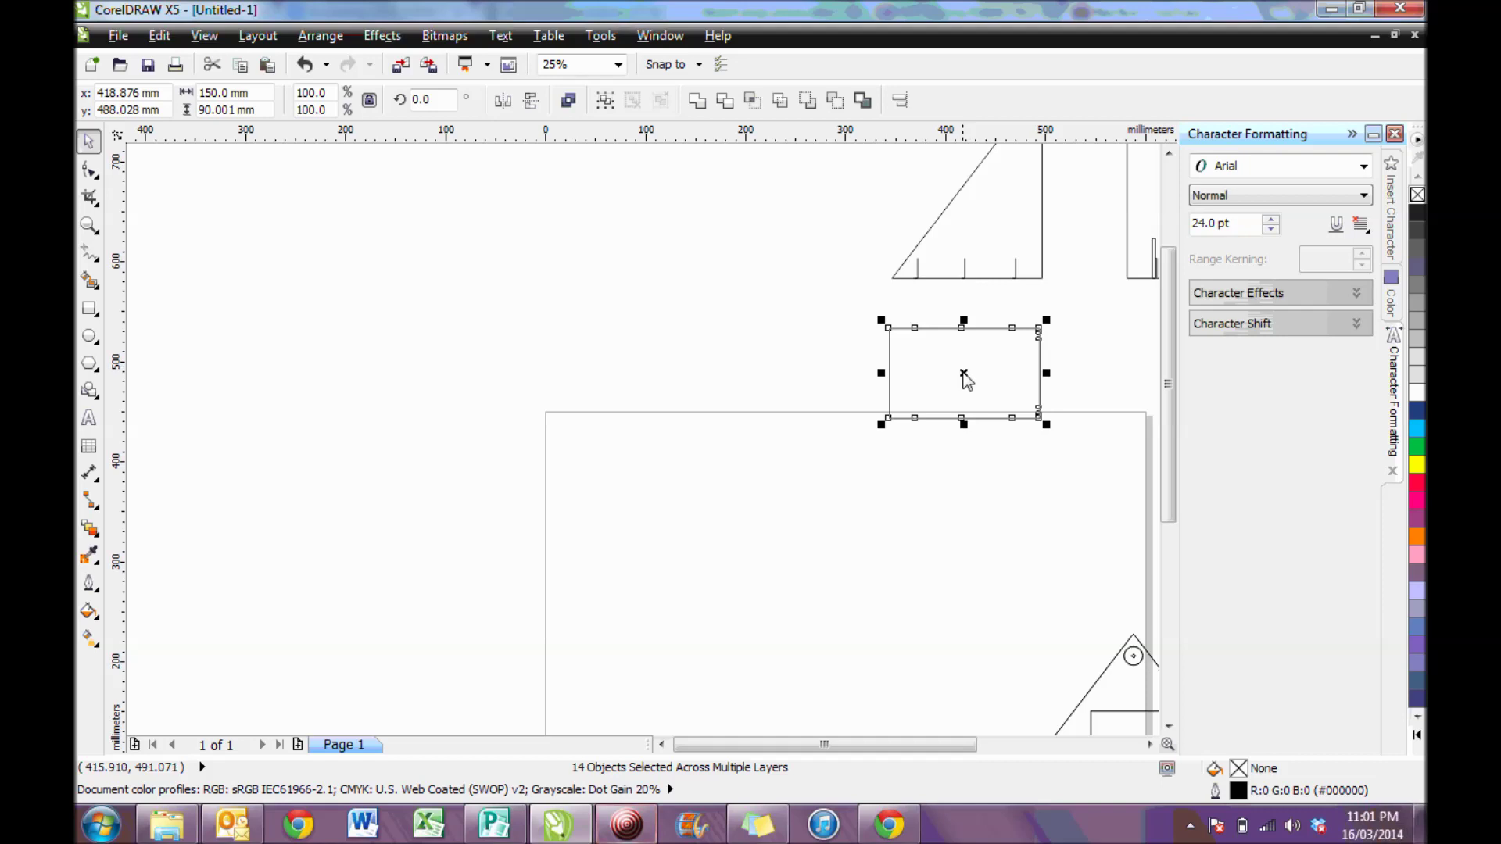
# Step: Place the rectangle group in the page's top-left corner and move the triangle panel down into the page
pyautogui.moveTo(962, 376); pyautogui.dragTo(624, 462)
pyautogui.scroll(-2, 955, 290)
pyautogui.moveTo(954, 291); pyautogui.dragTo(1076, 422)
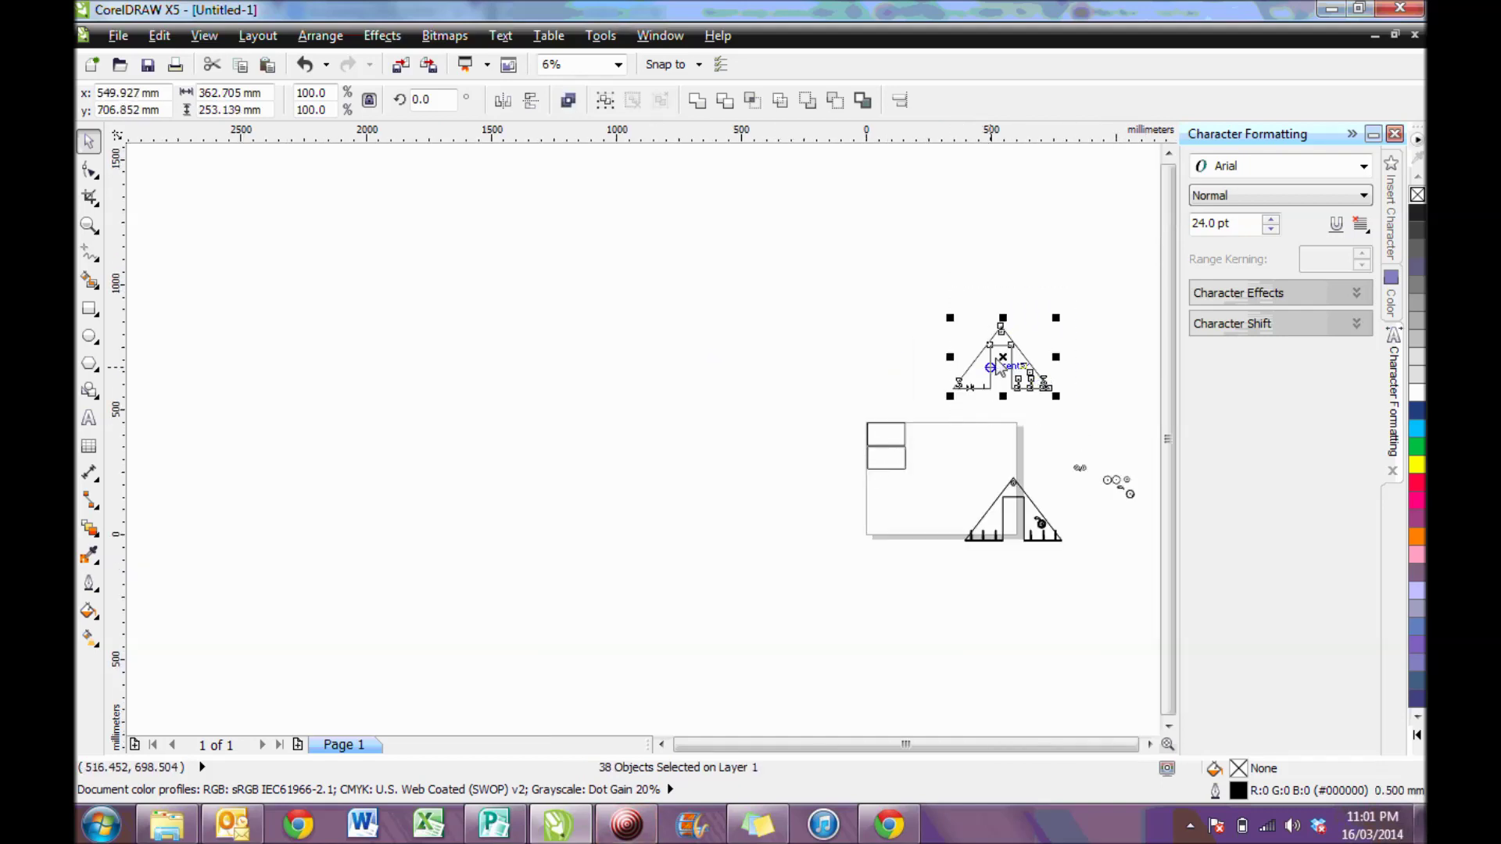
pyautogui.moveTo(1005, 364)
pyautogui.mouseDown()
pyautogui.moveTo(917, 516)
pyautogui.moveTo(938, 484)
pyautogui.moveTo(920, 497)
pyautogui.mouseUp()
# Step: Nest the small four-part group and the circular pulley parts inside the page
pyautogui.press('F4')
pyautogui.click(814, 485)
pyautogui.moveTo(814, 486)
pyautogui.mouseDown()
pyautogui.moveTo(641, 491)
pyautogui.moveTo(660, 462)
pyautogui.mouseUp()
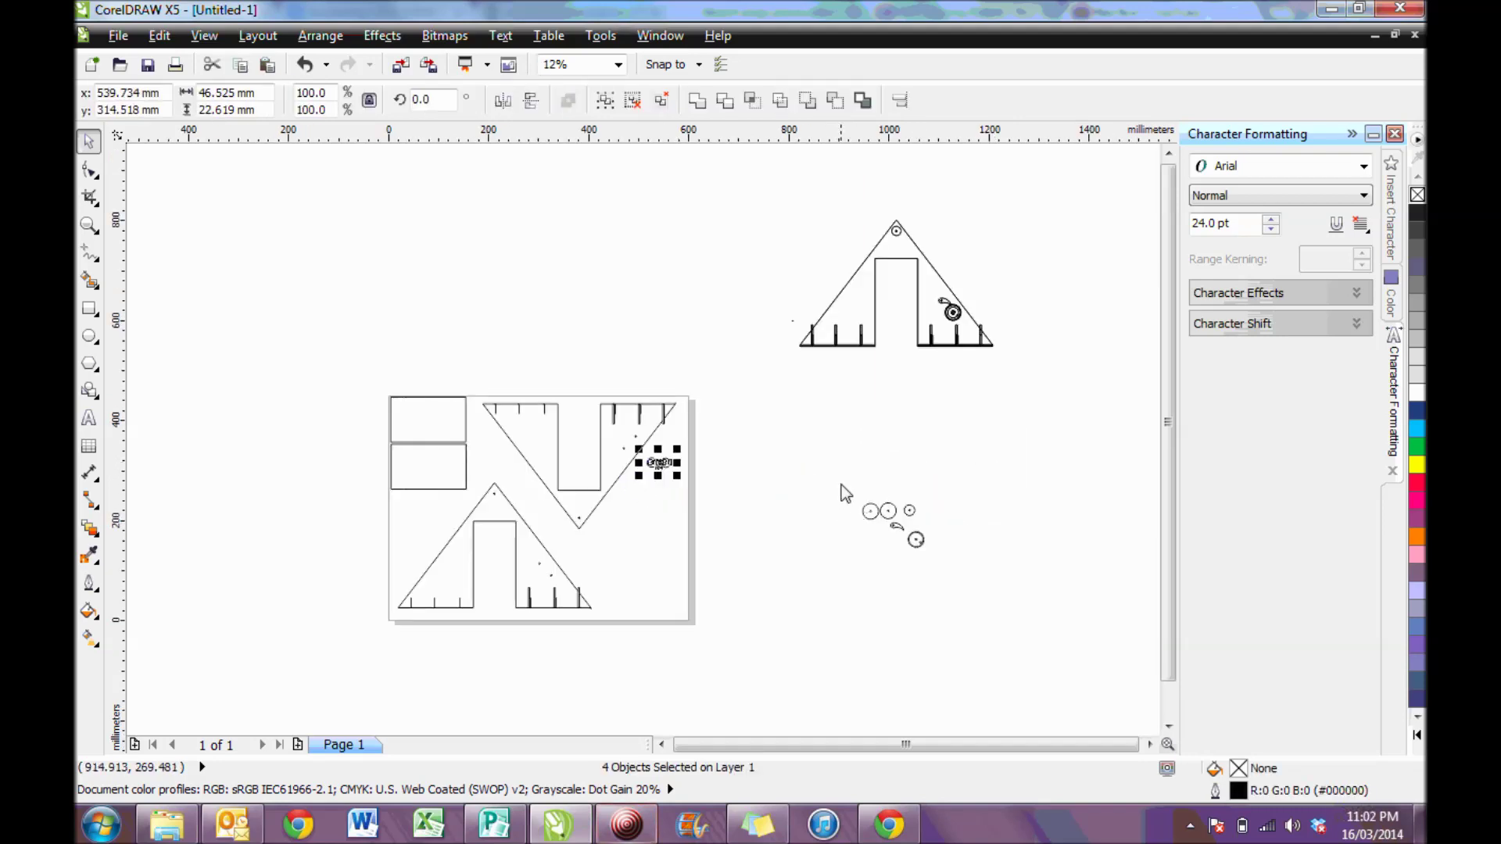
pyautogui.moveTo(841, 485); pyautogui.dragTo(658, 508)
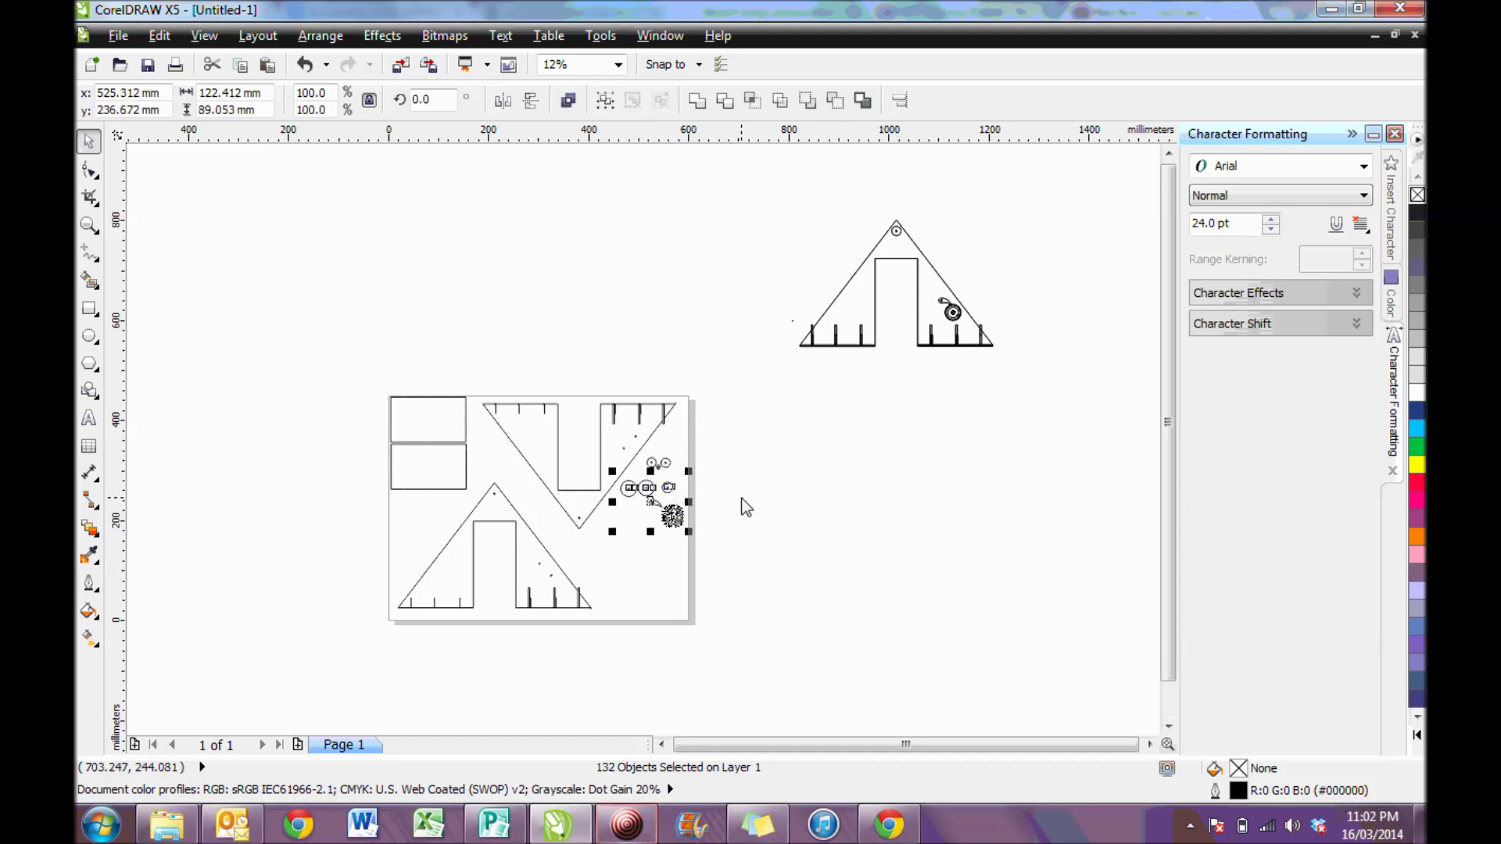
pyautogui.click(760, 508)
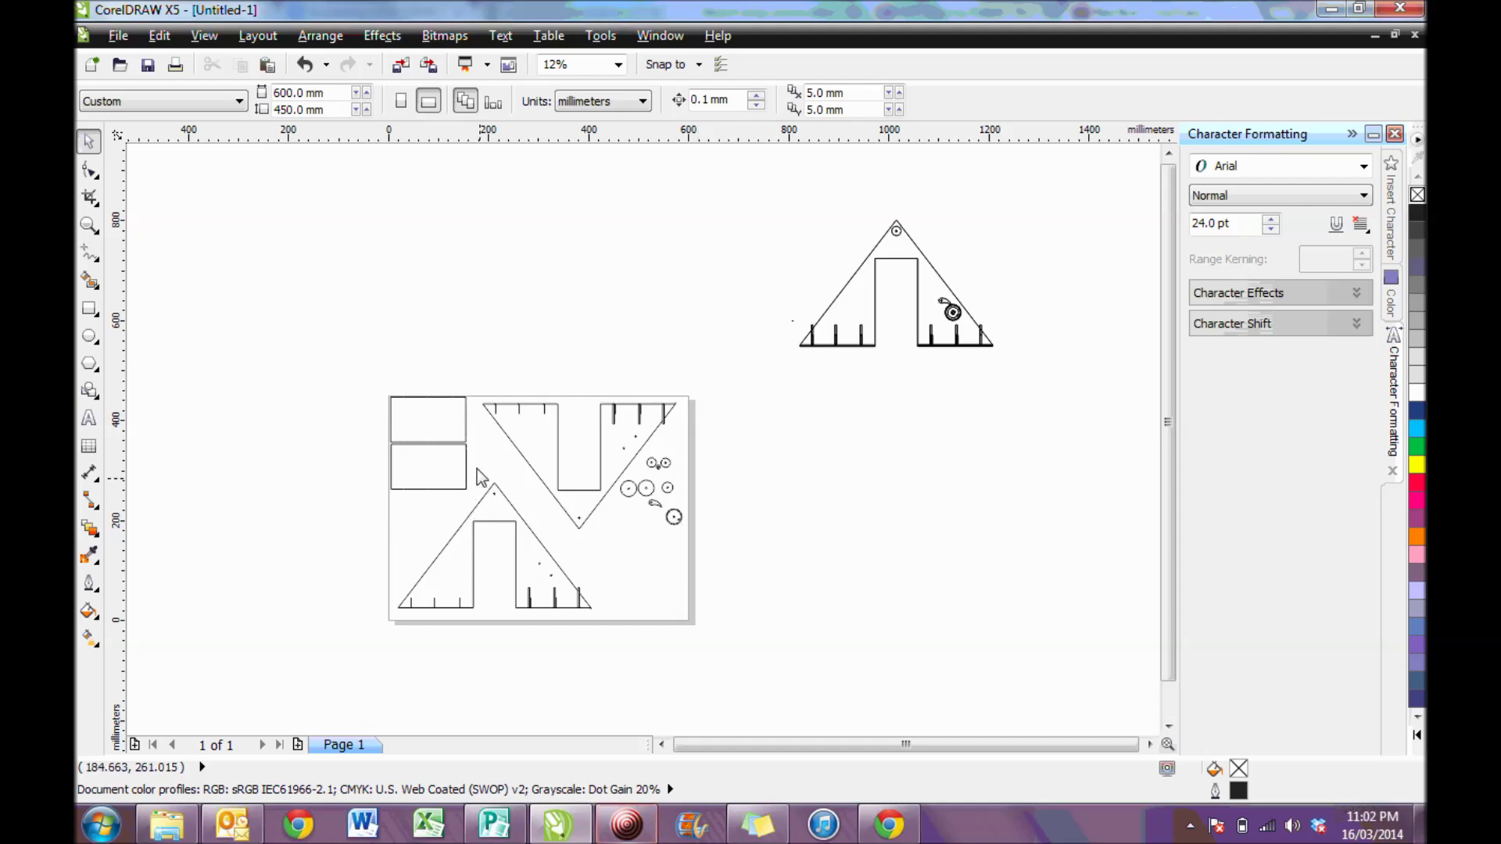